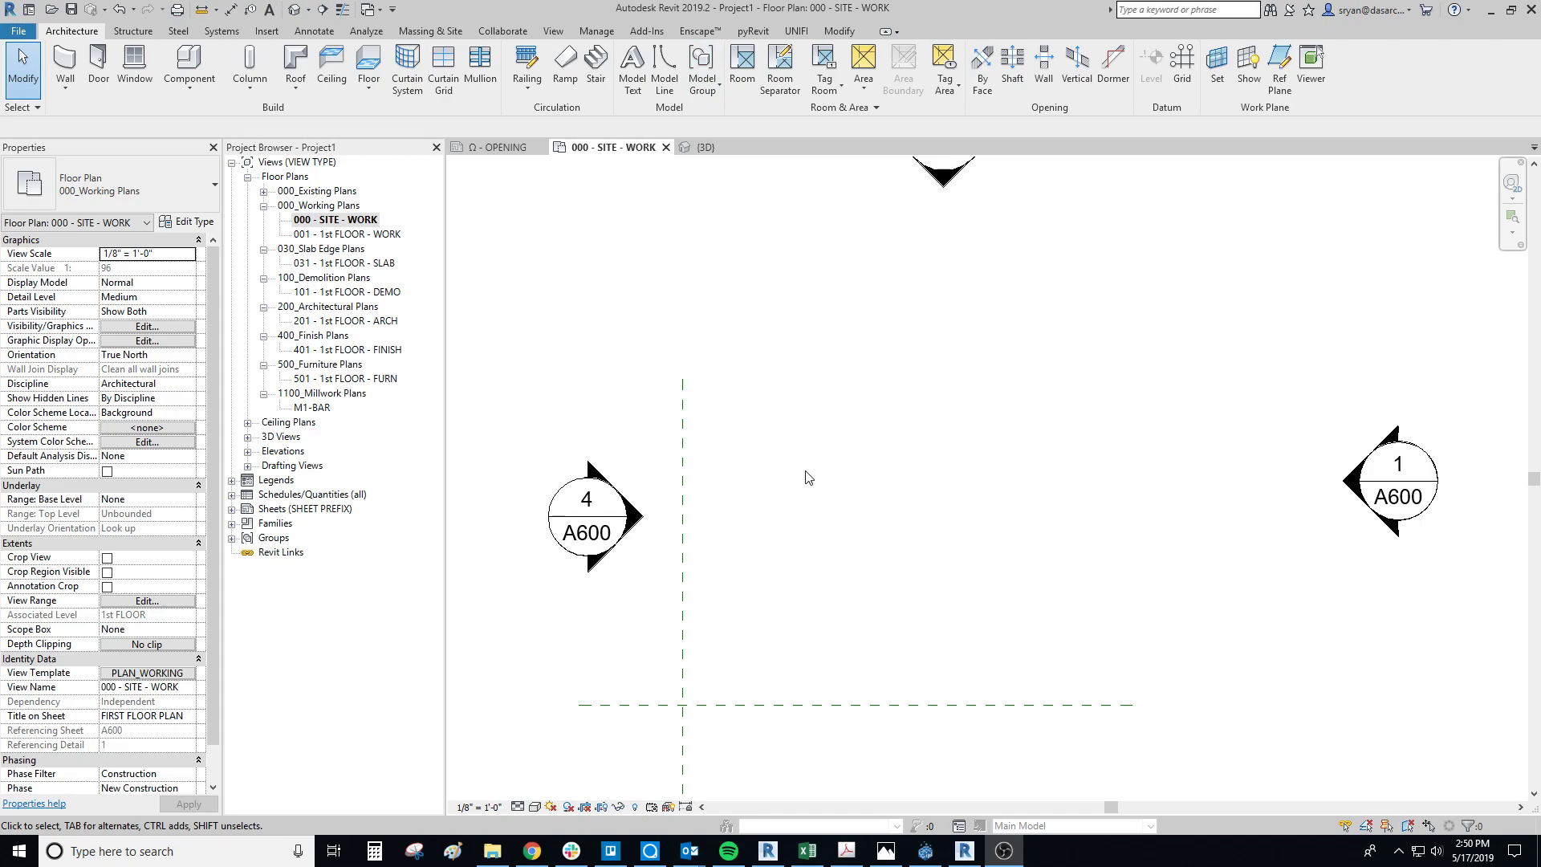
click(753, 31)
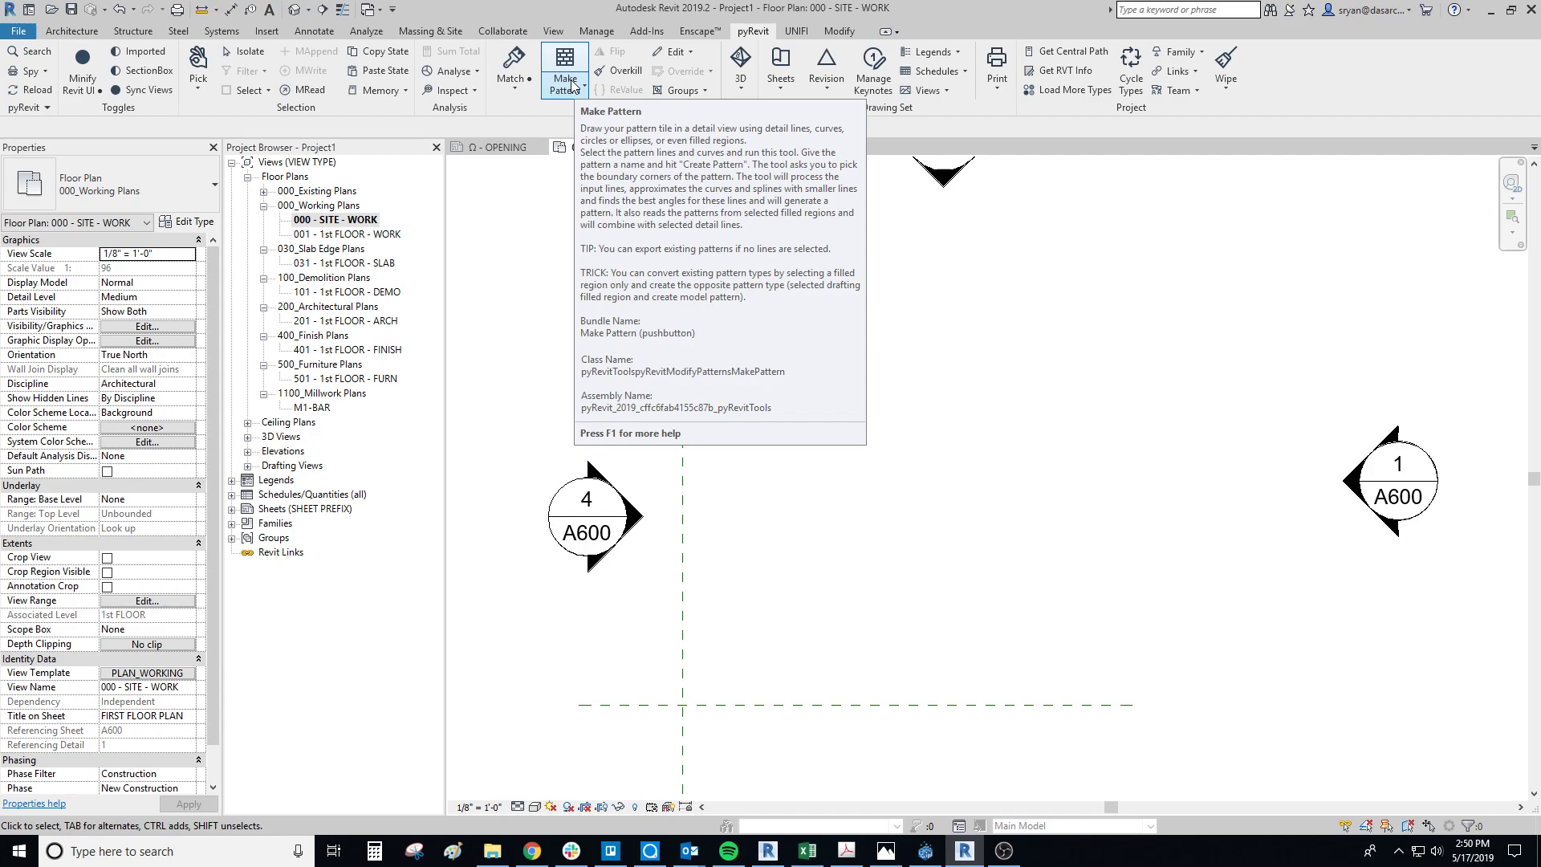
scroll(809, 475, up, 1)
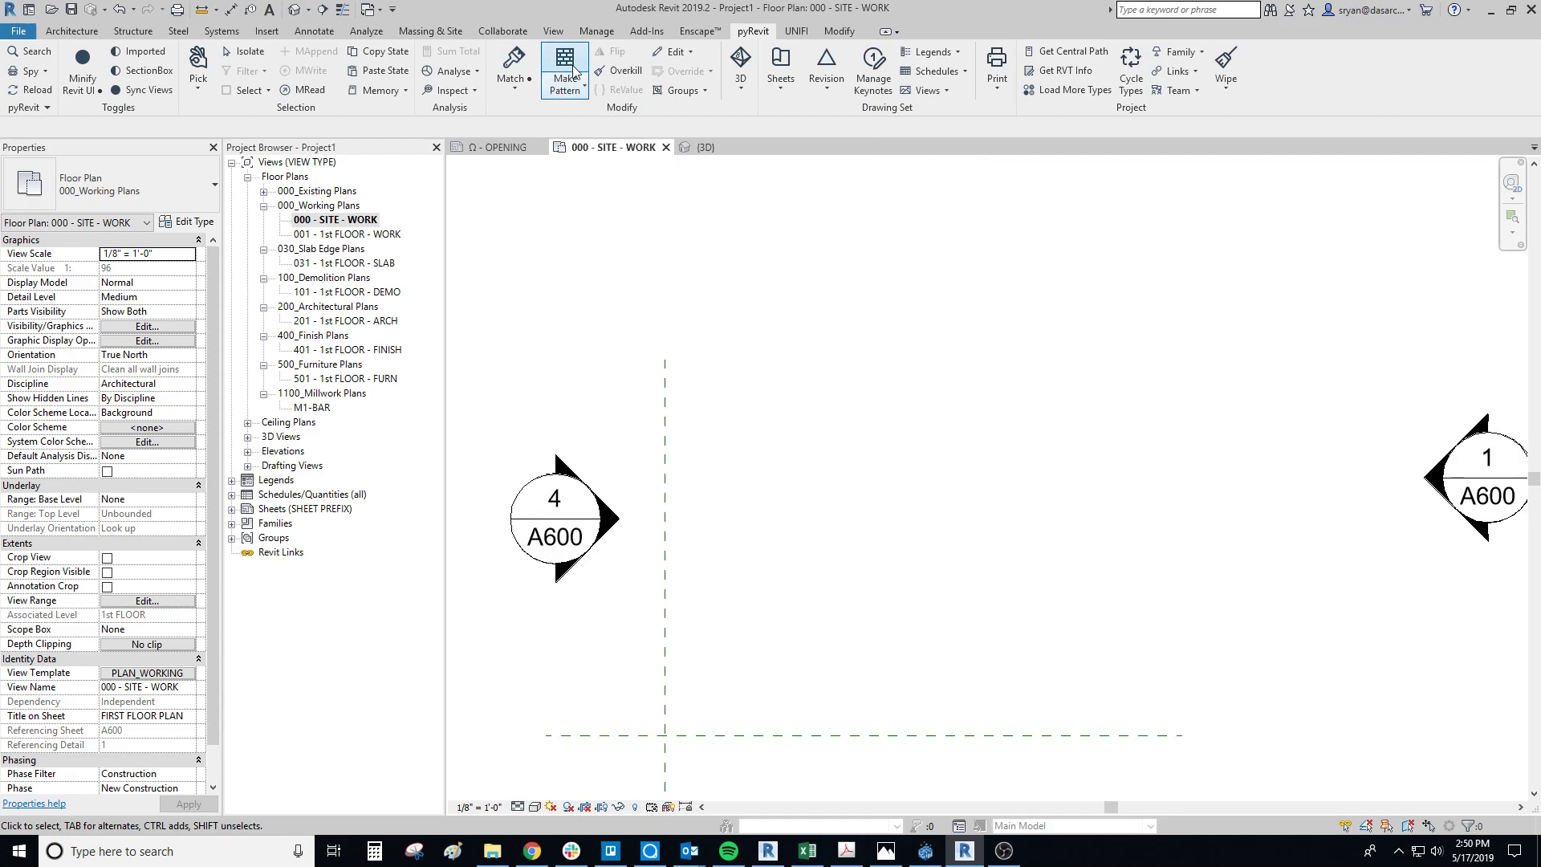
middle_drag(905, 439, 860, 446)
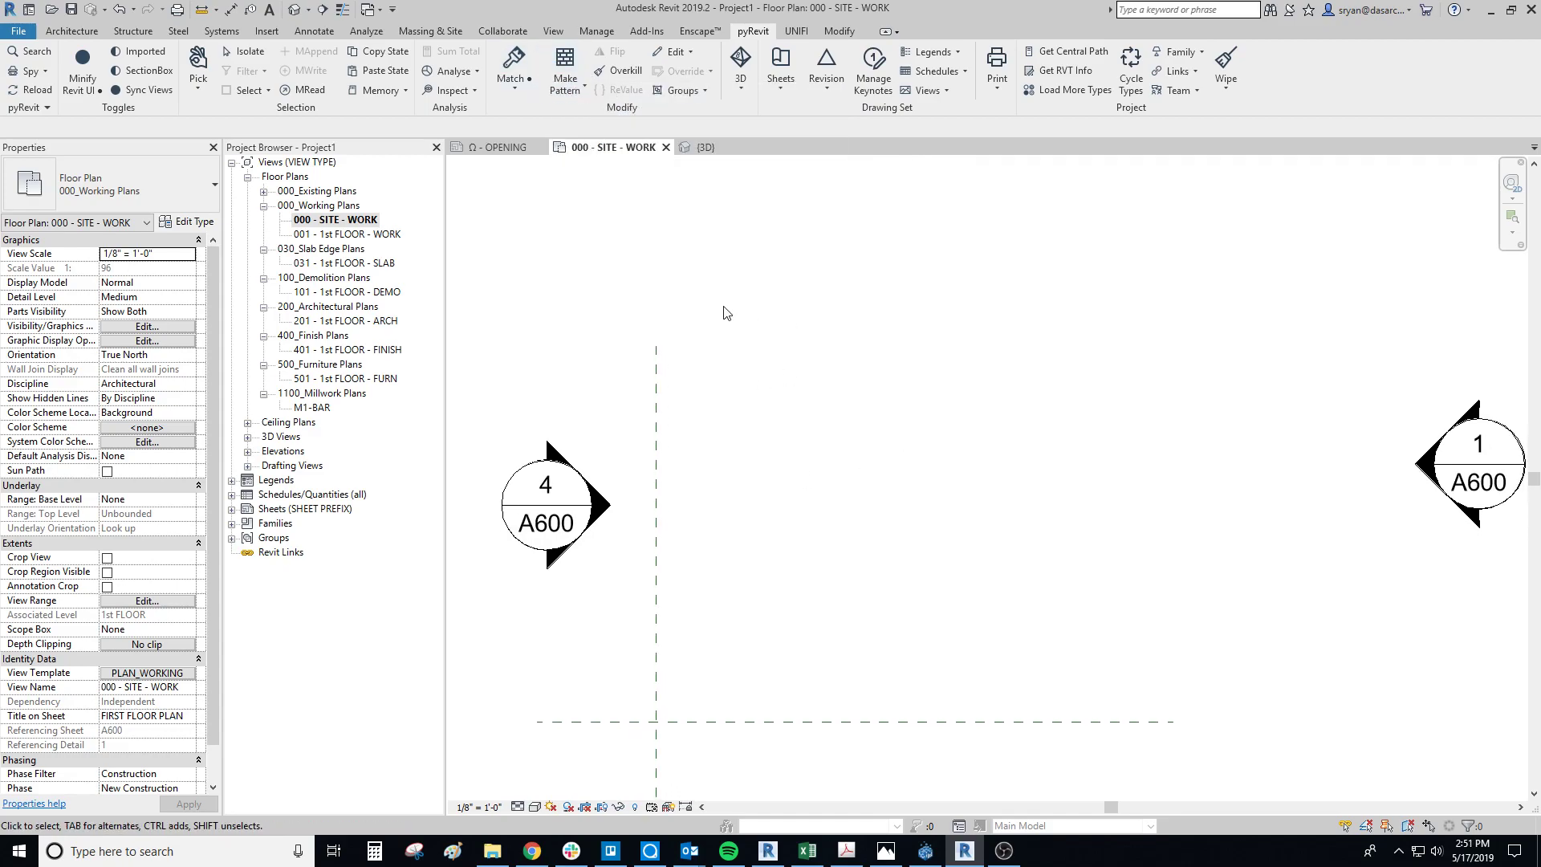
Step: Draw a 1' long horizontal detail line in the empty area near the vertical reference plane
click(325, 32)
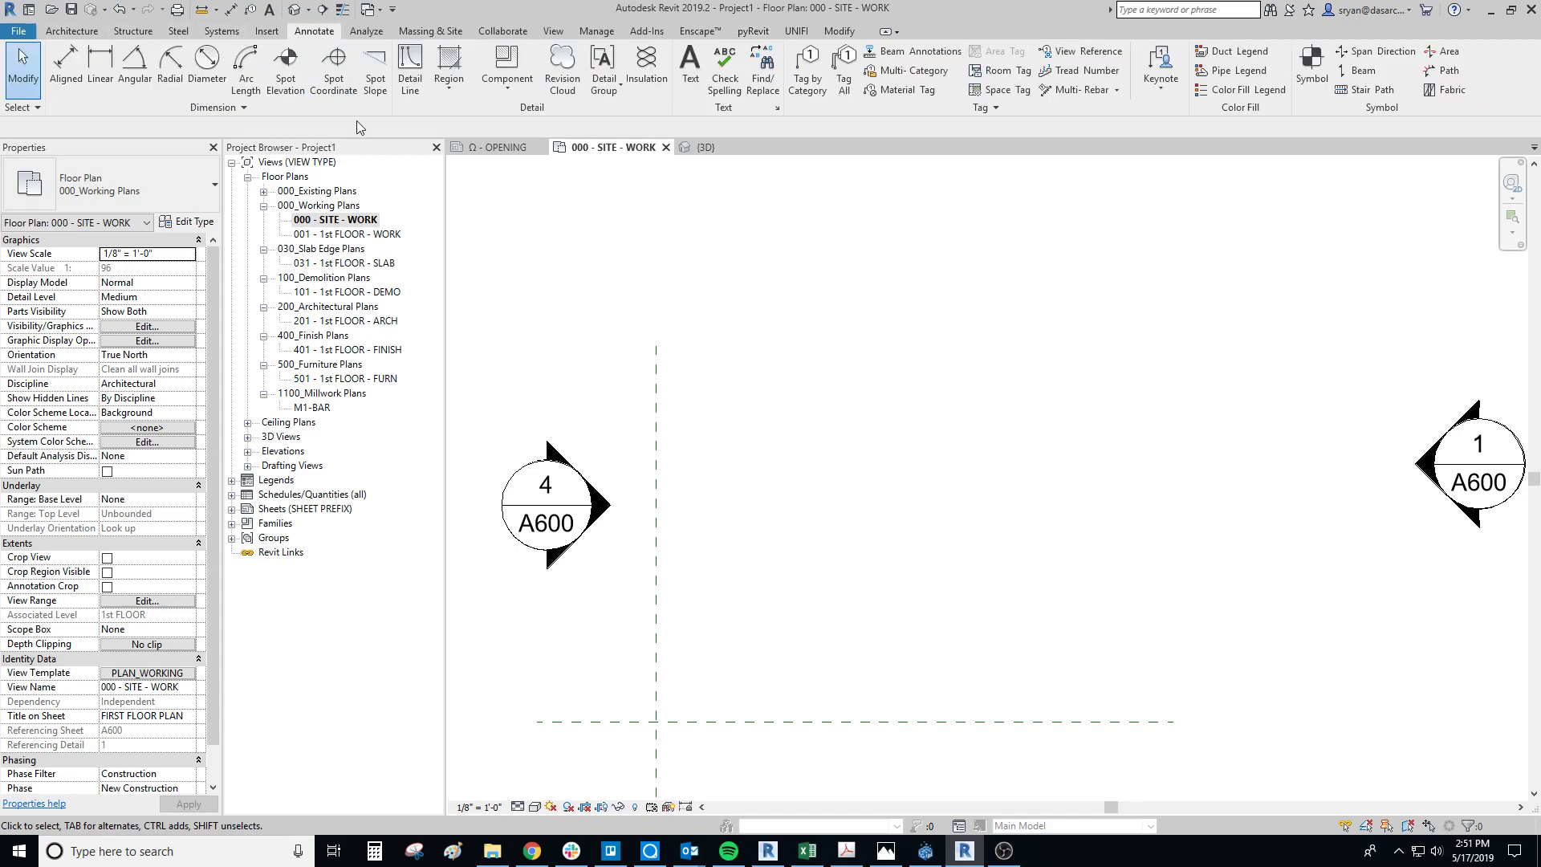
middle_drag(835, 411, 817, 401)
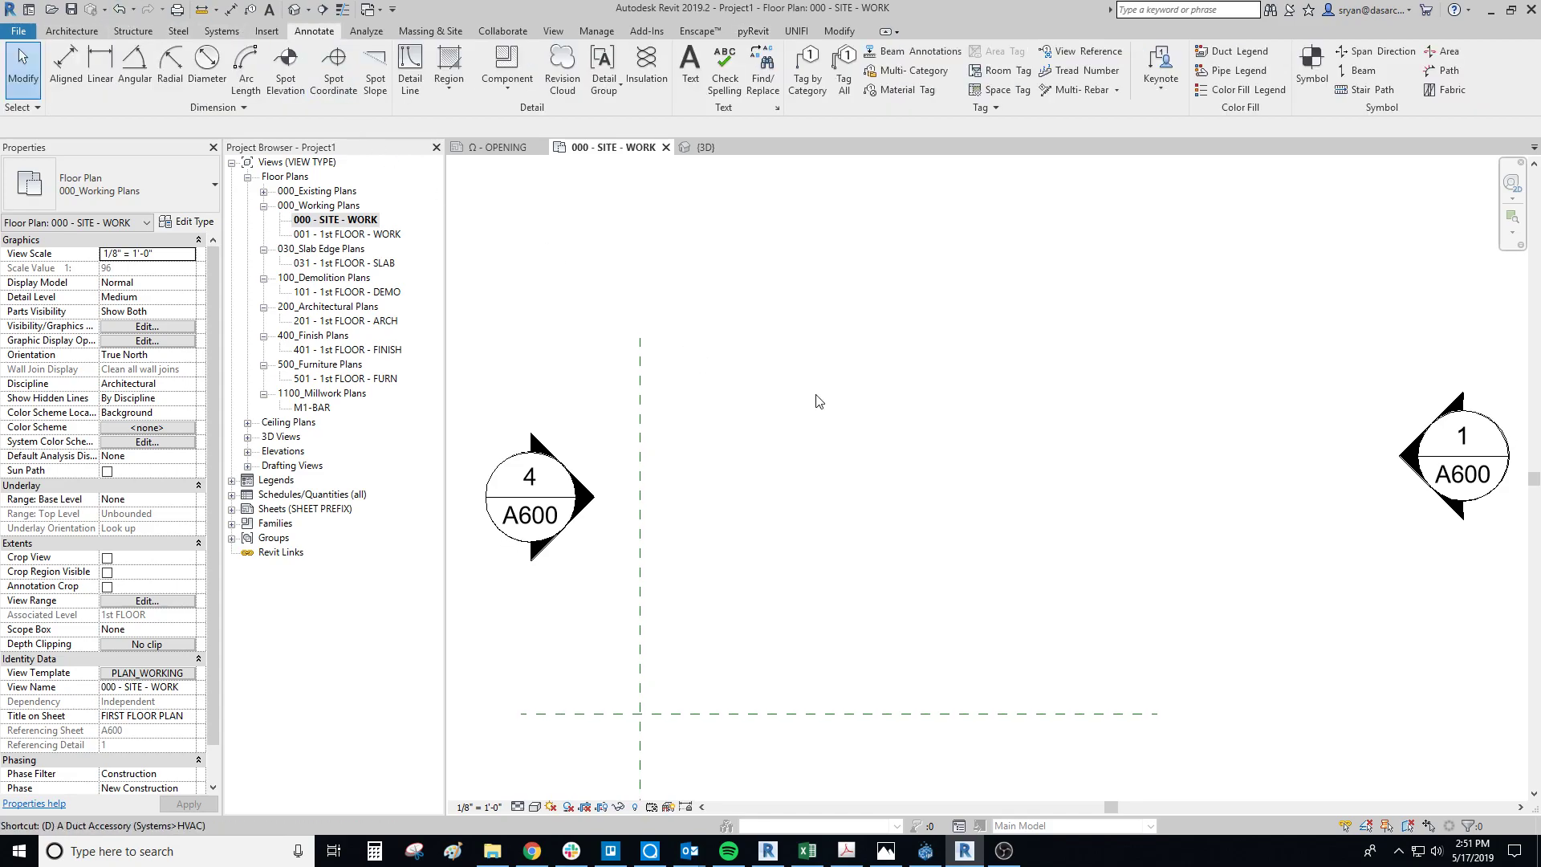
click(874, 487)
key(d)
key(l)
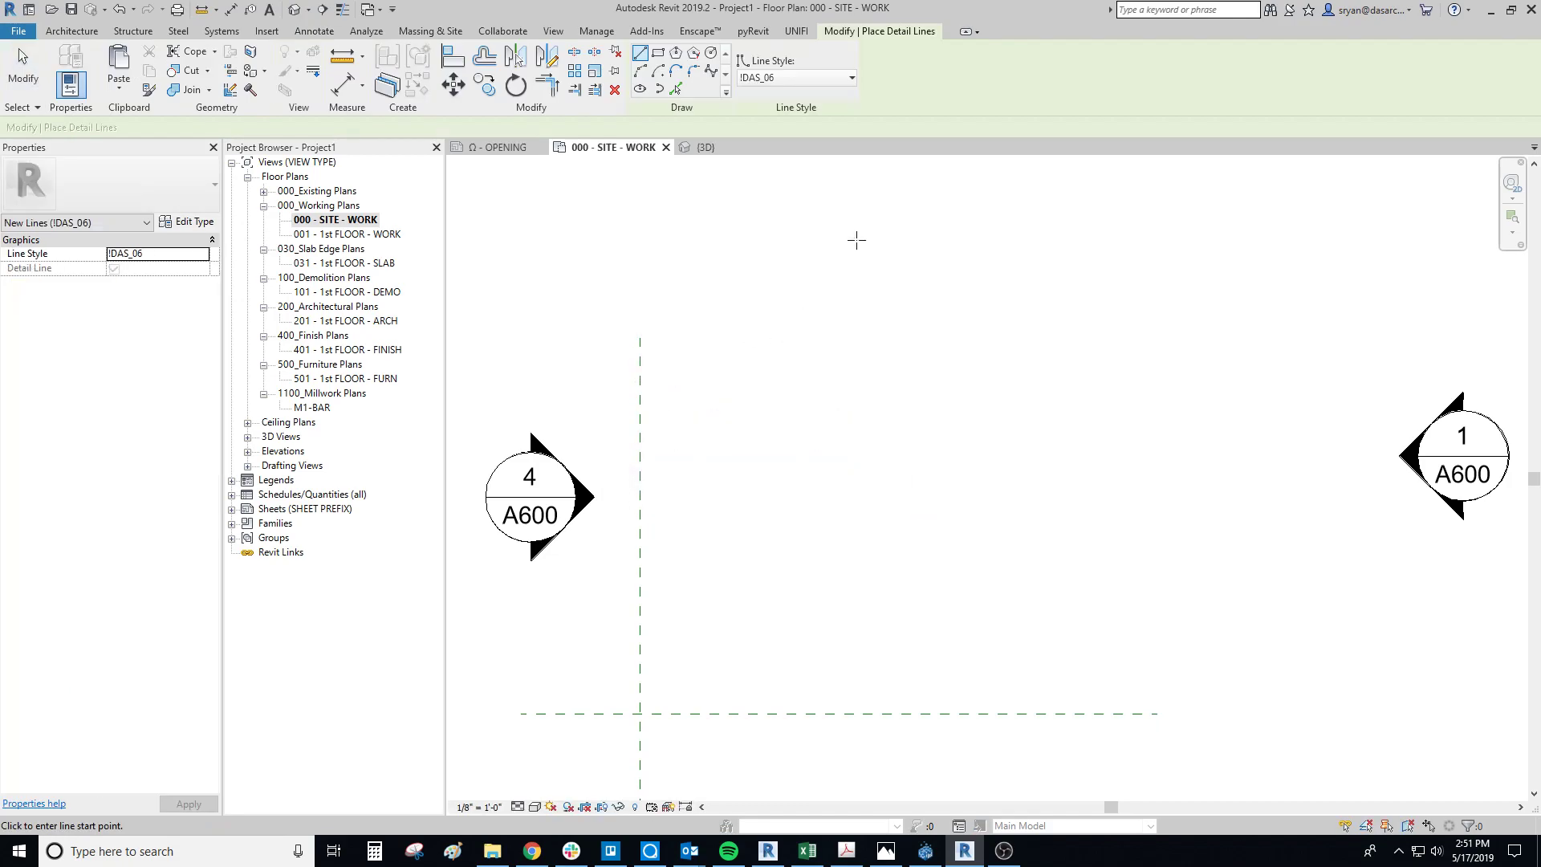
click(658, 55)
scroll(759, 391, up, 1)
click(640, 53)
click(665, 401)
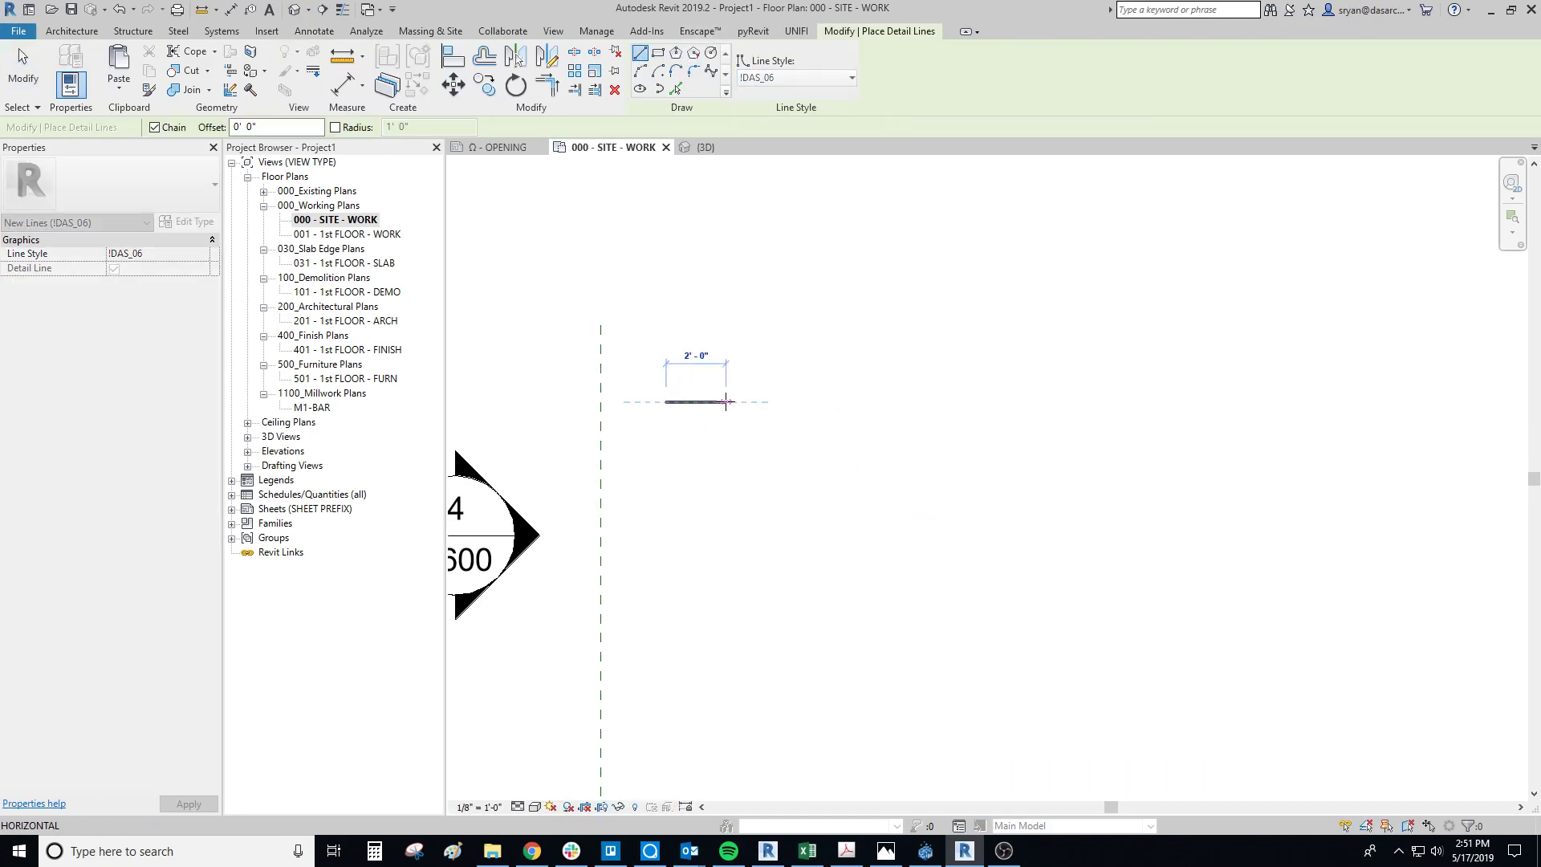
text(1)
key(Return)
Step: Add the remaining three 1' sides in detail lines and trim the open corner to complete the square
scroll(695, 425, up, 2)
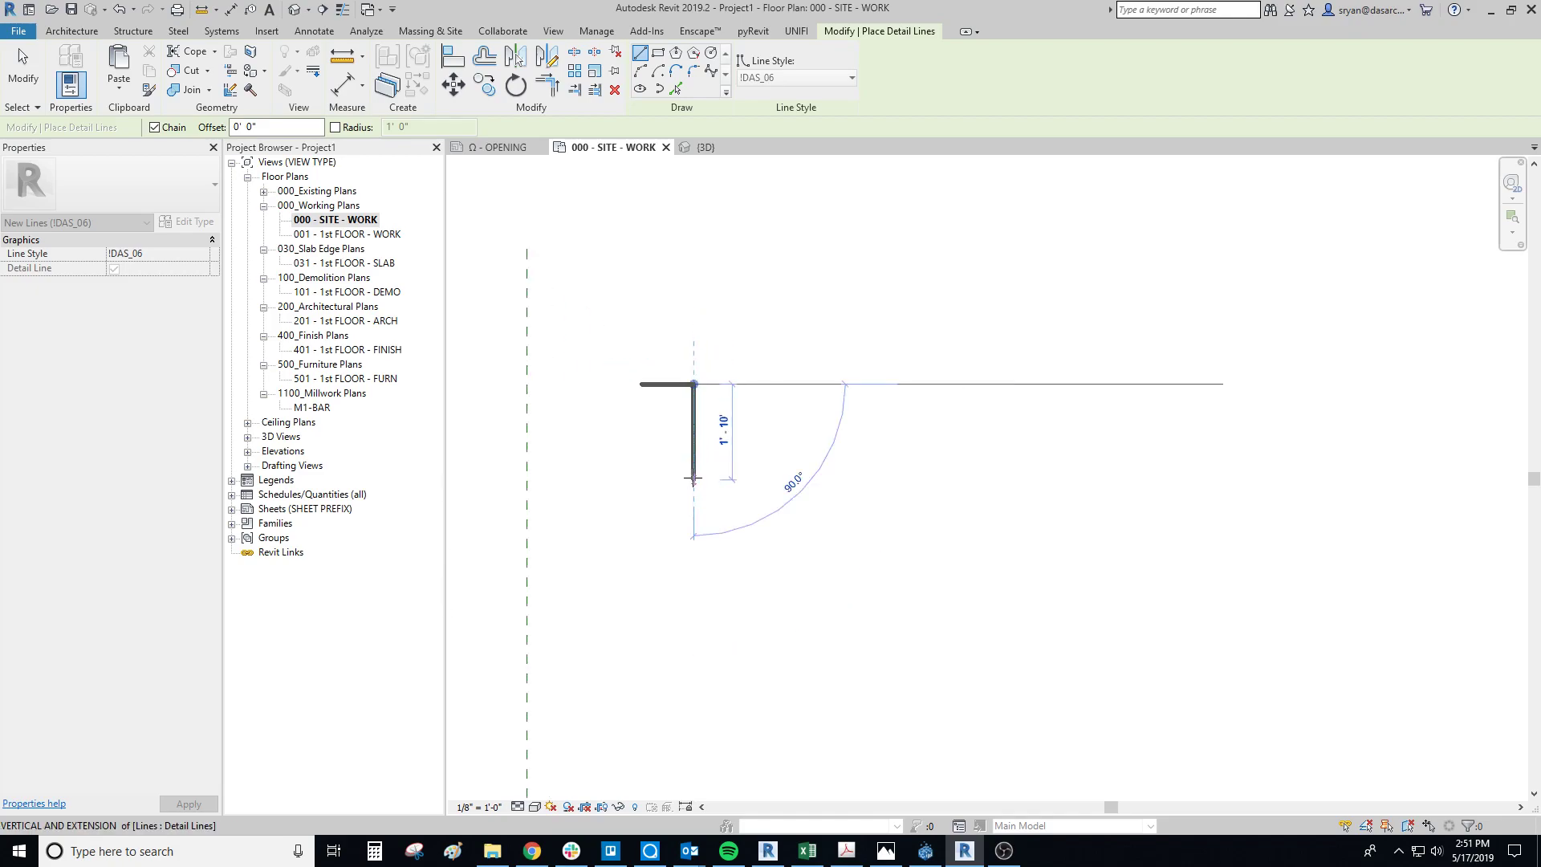
text(1)
key(Return)
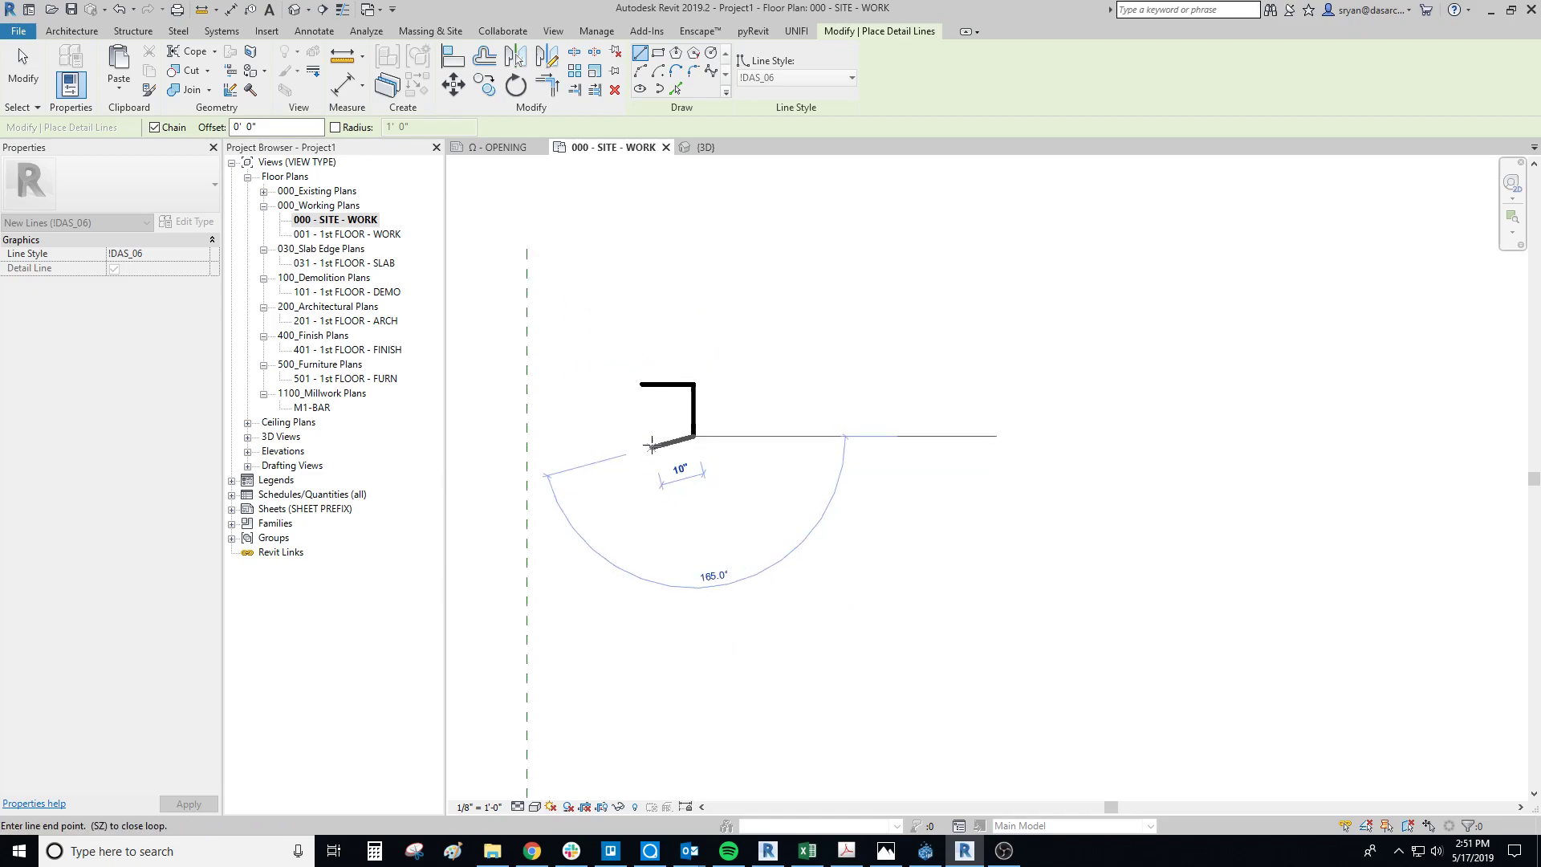
click(641, 436)
click(640, 392)
key(Escape)
scroll(640, 392, up, 3)
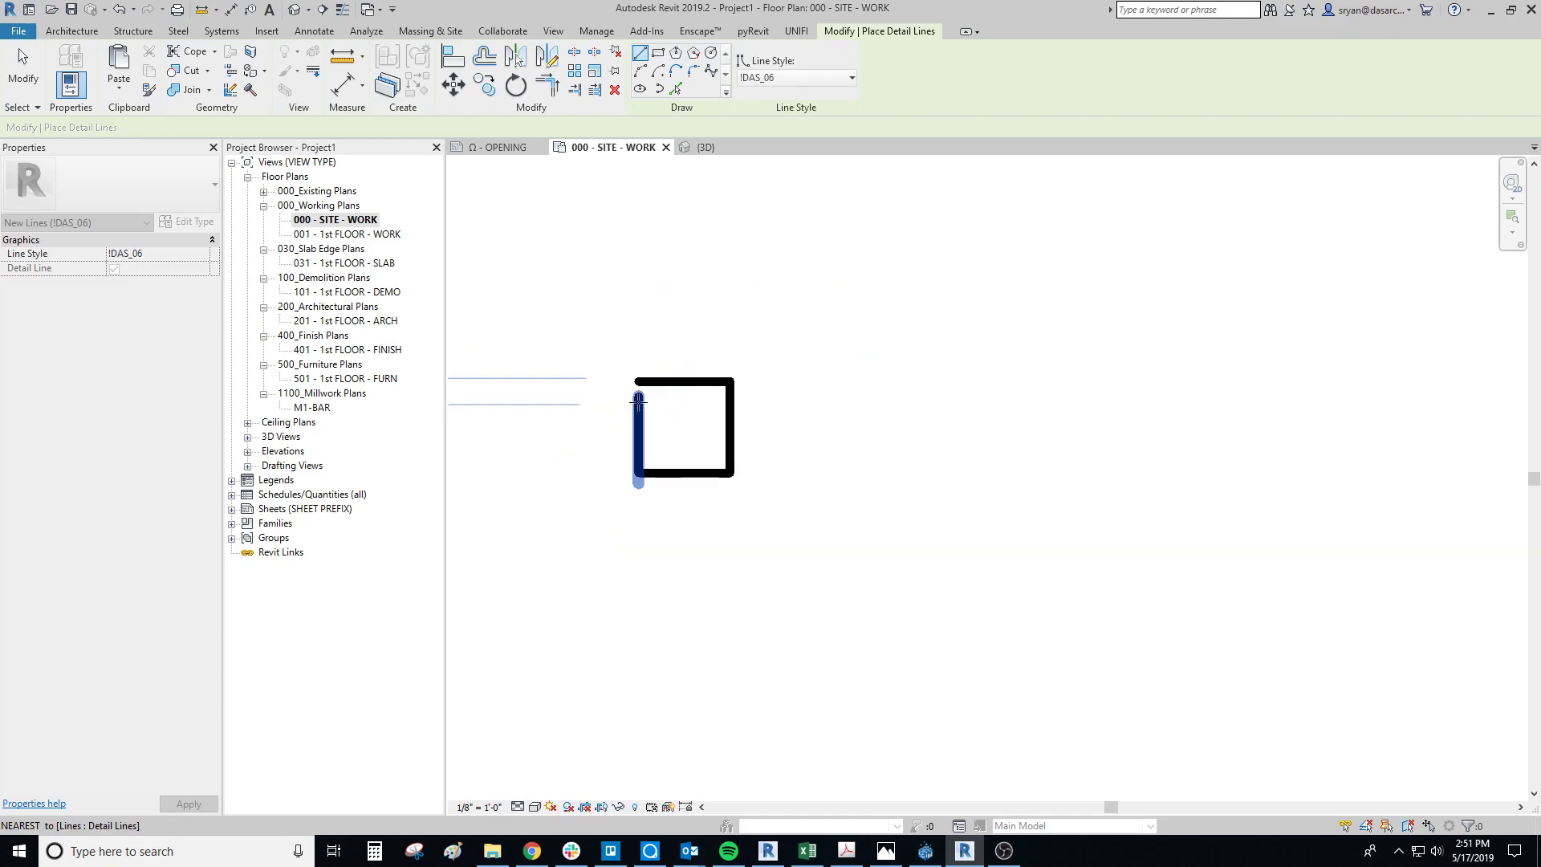
key(t)
key(Escape)
Step: Change the line style of the square's four sides to !DAS_02
drag(602, 292, 932, 622)
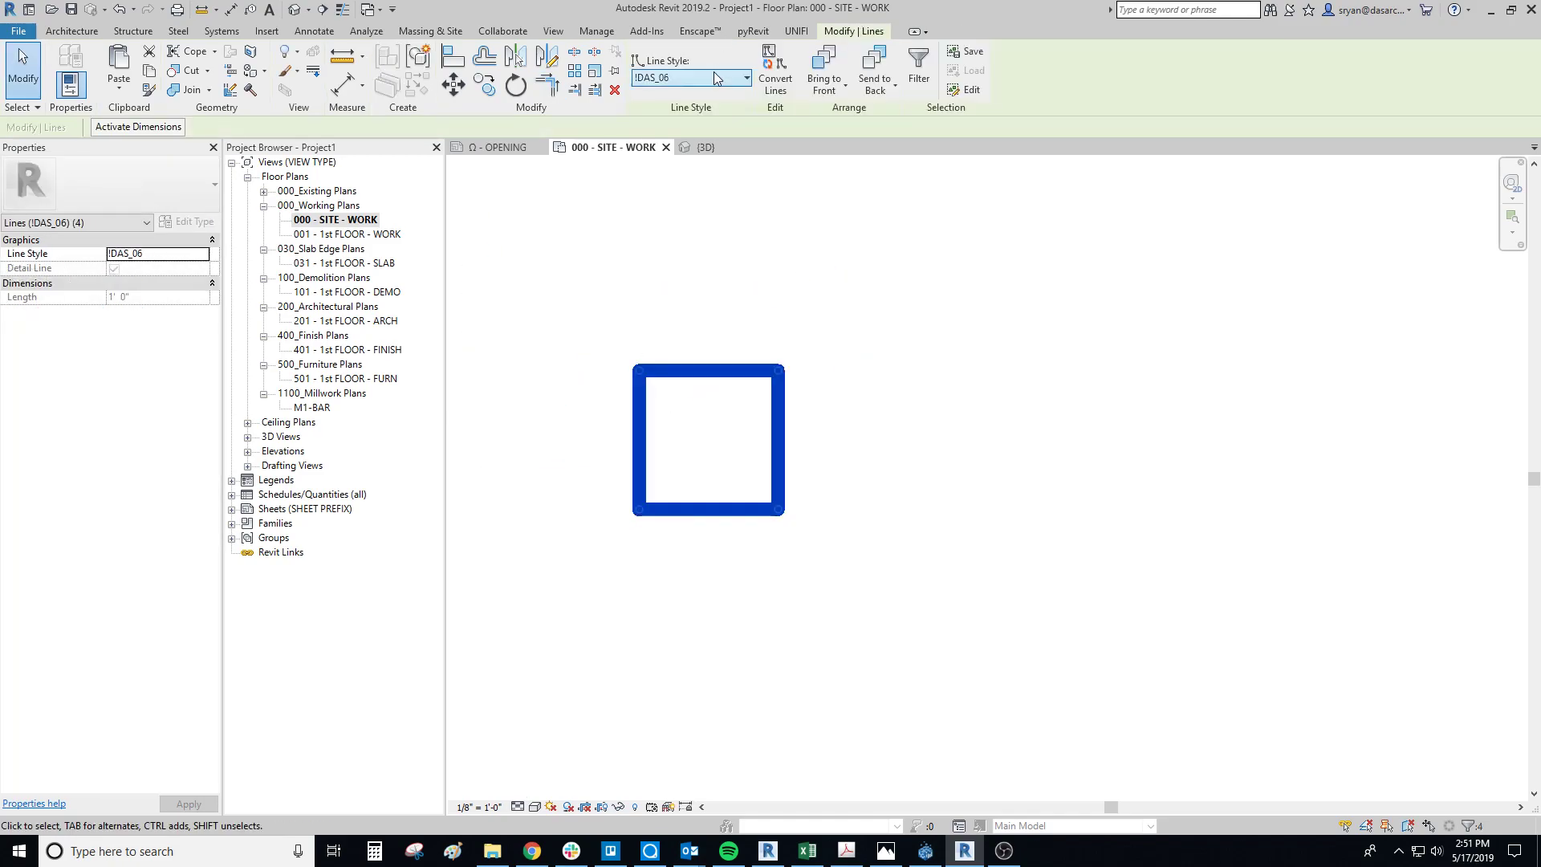
click(705, 79)
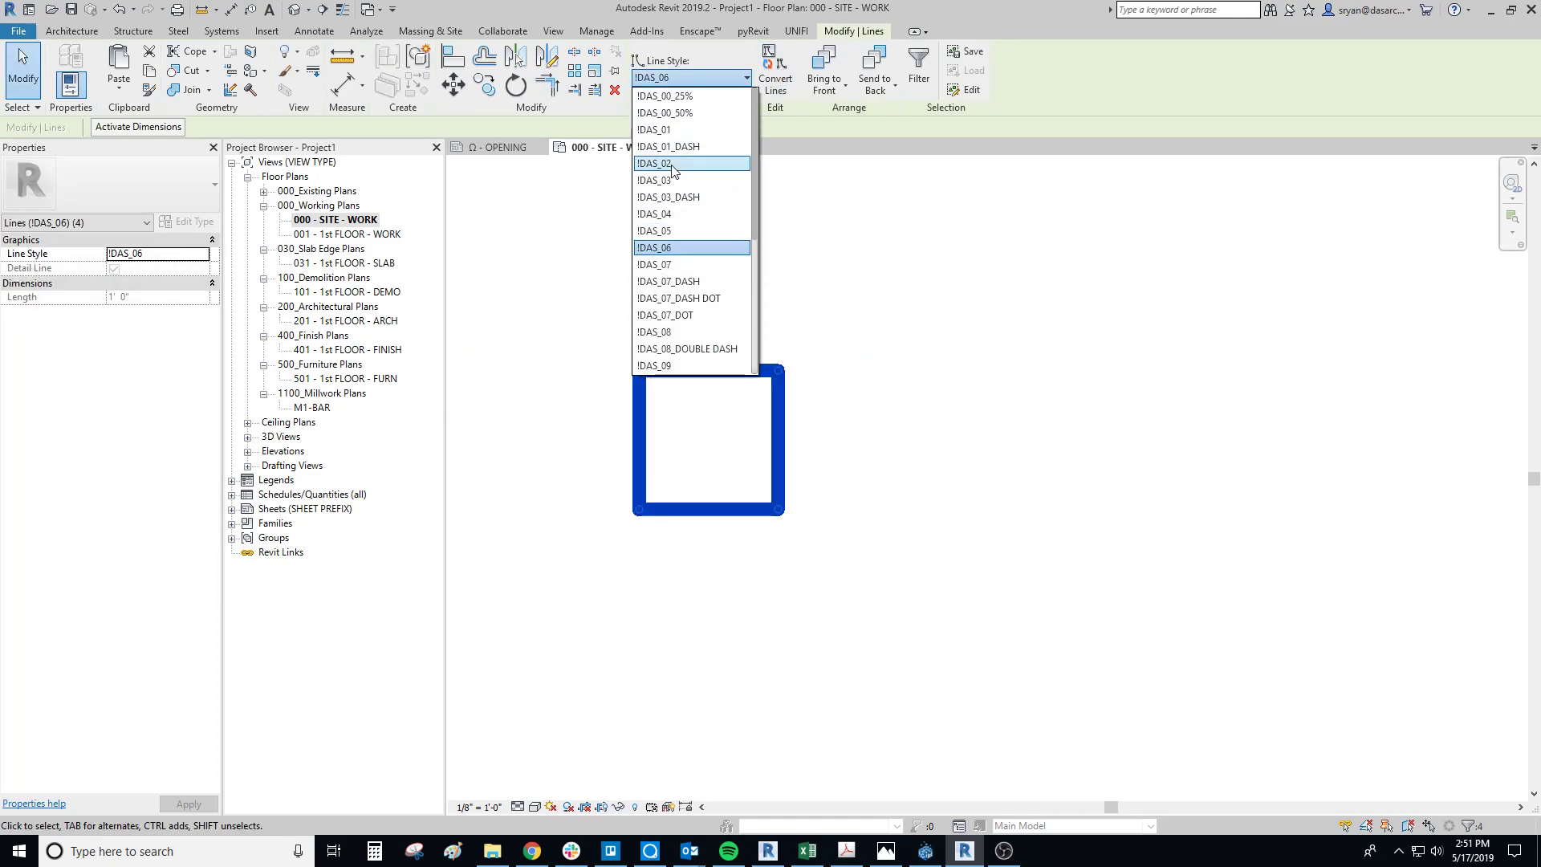
click(715, 421)
key(Escape)
scroll(800, 436, up, 2)
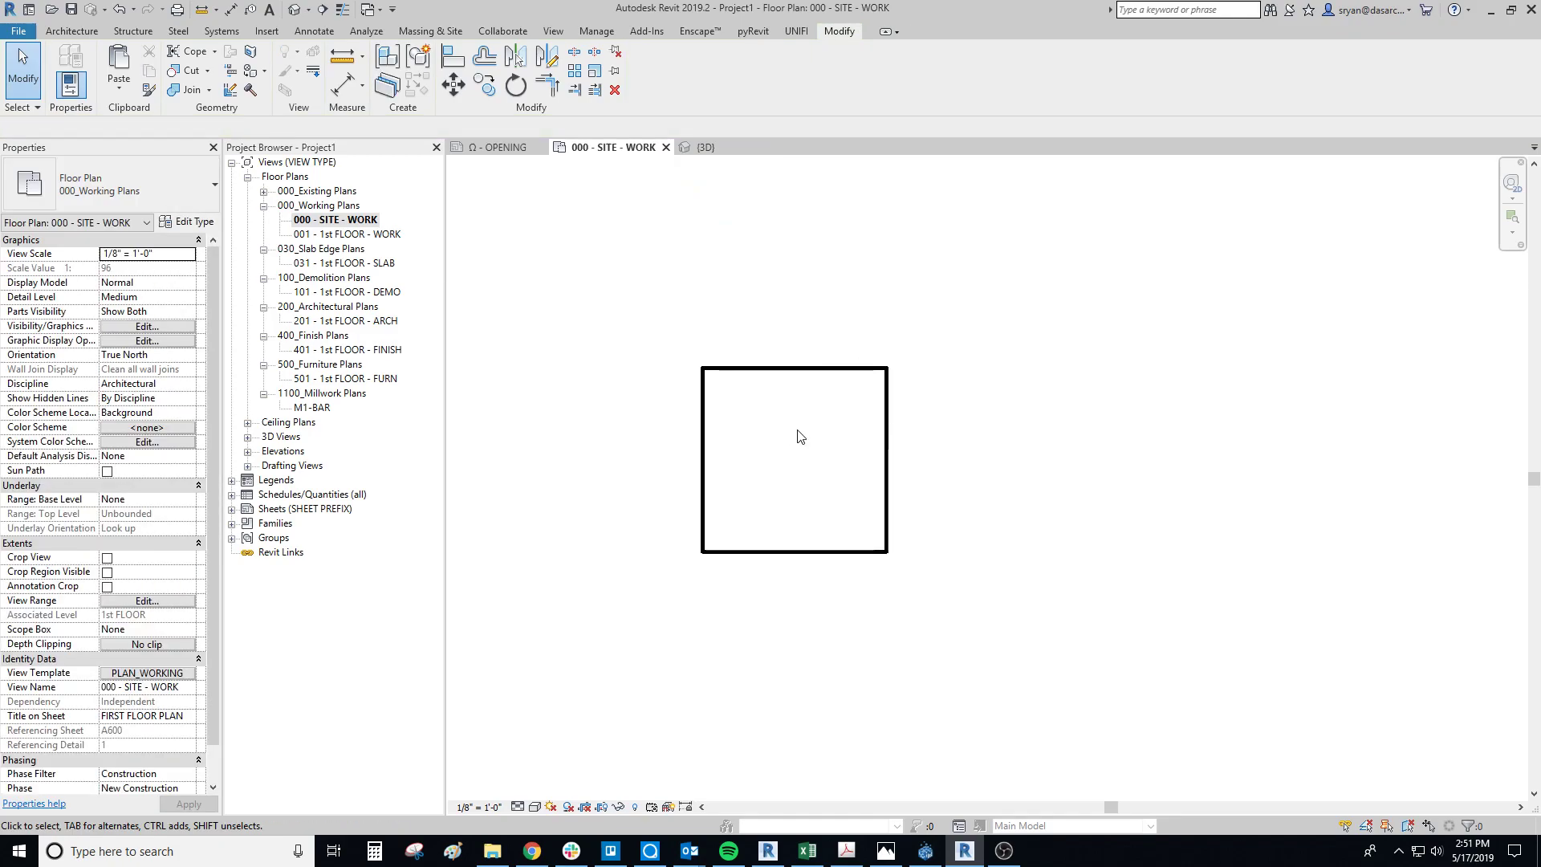
Step: Draw two parallel 45° detail lines in style !DAS_02, one across the square's upper-left corner, one from its right side to its bottom edge
key(d)
key(l)
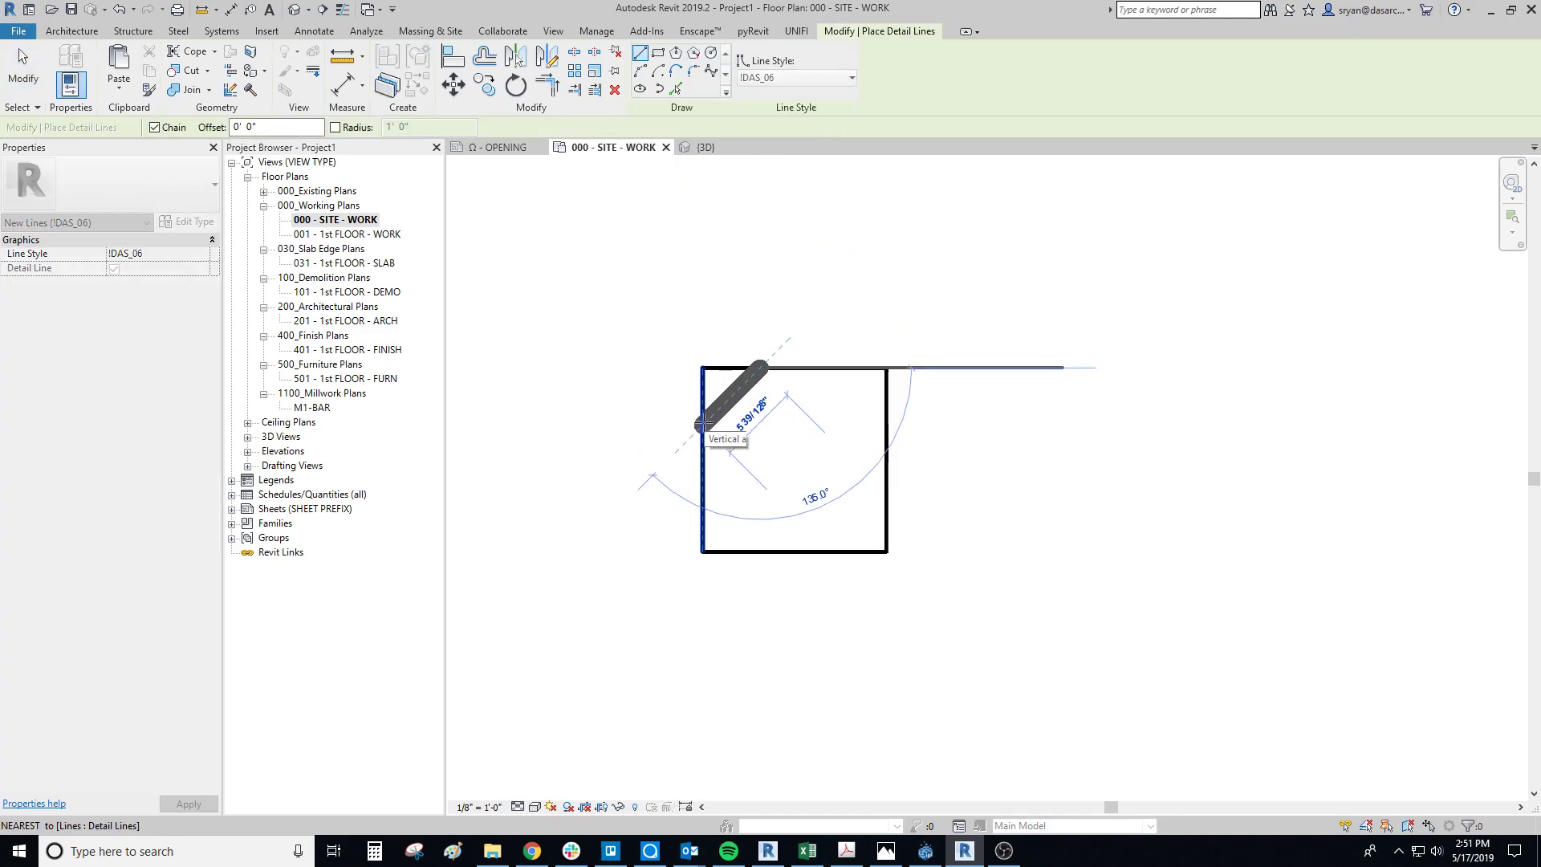
click(794, 77)
click(779, 143)
click(778, 369)
click(703, 442)
key(Escape)
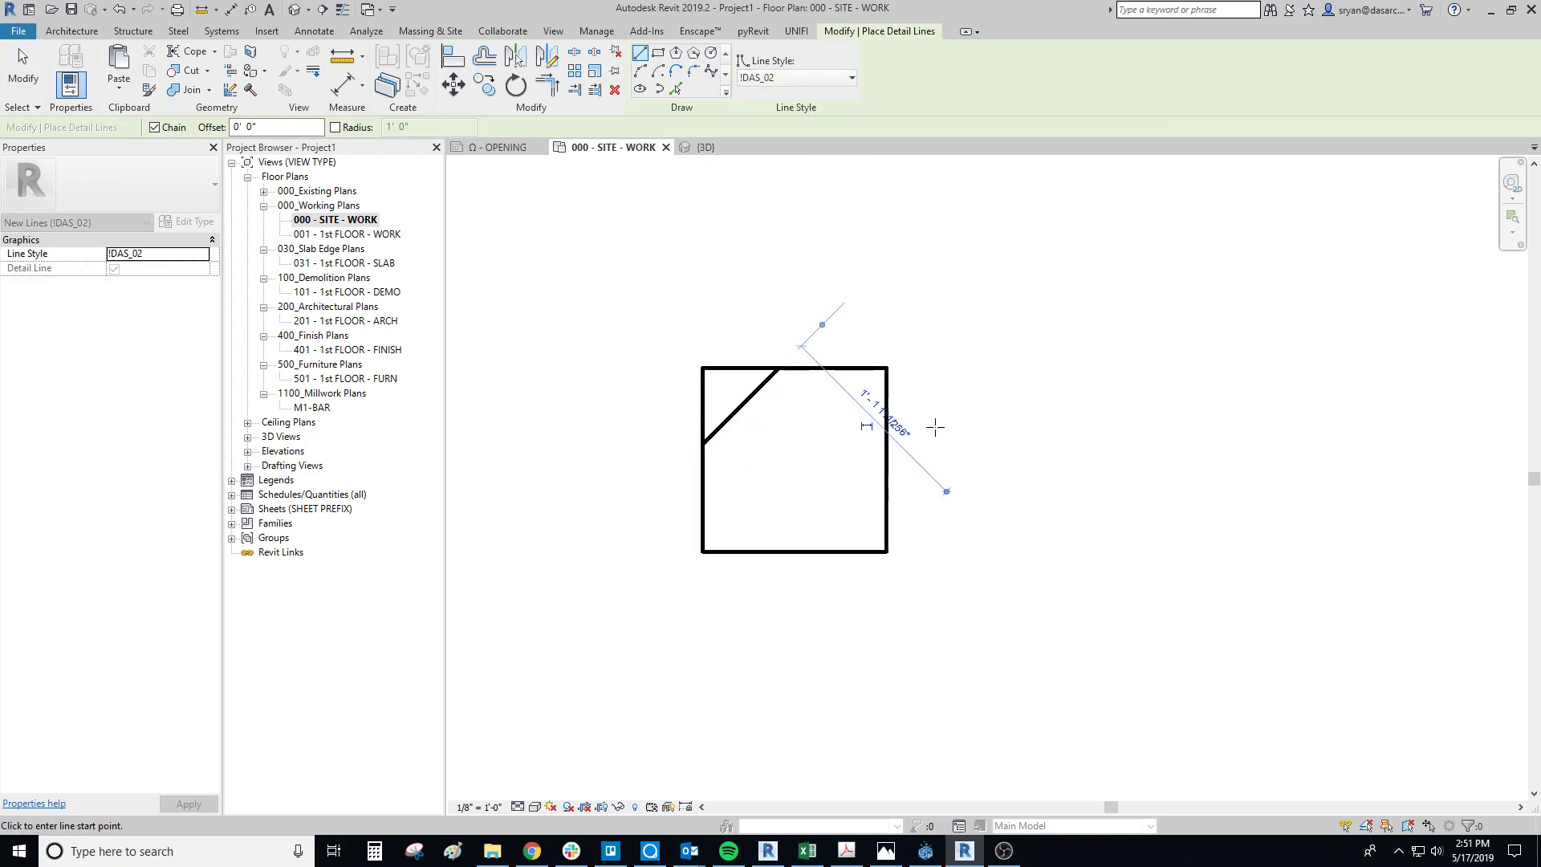
click(886, 419)
click(754, 552)
key(Escape)
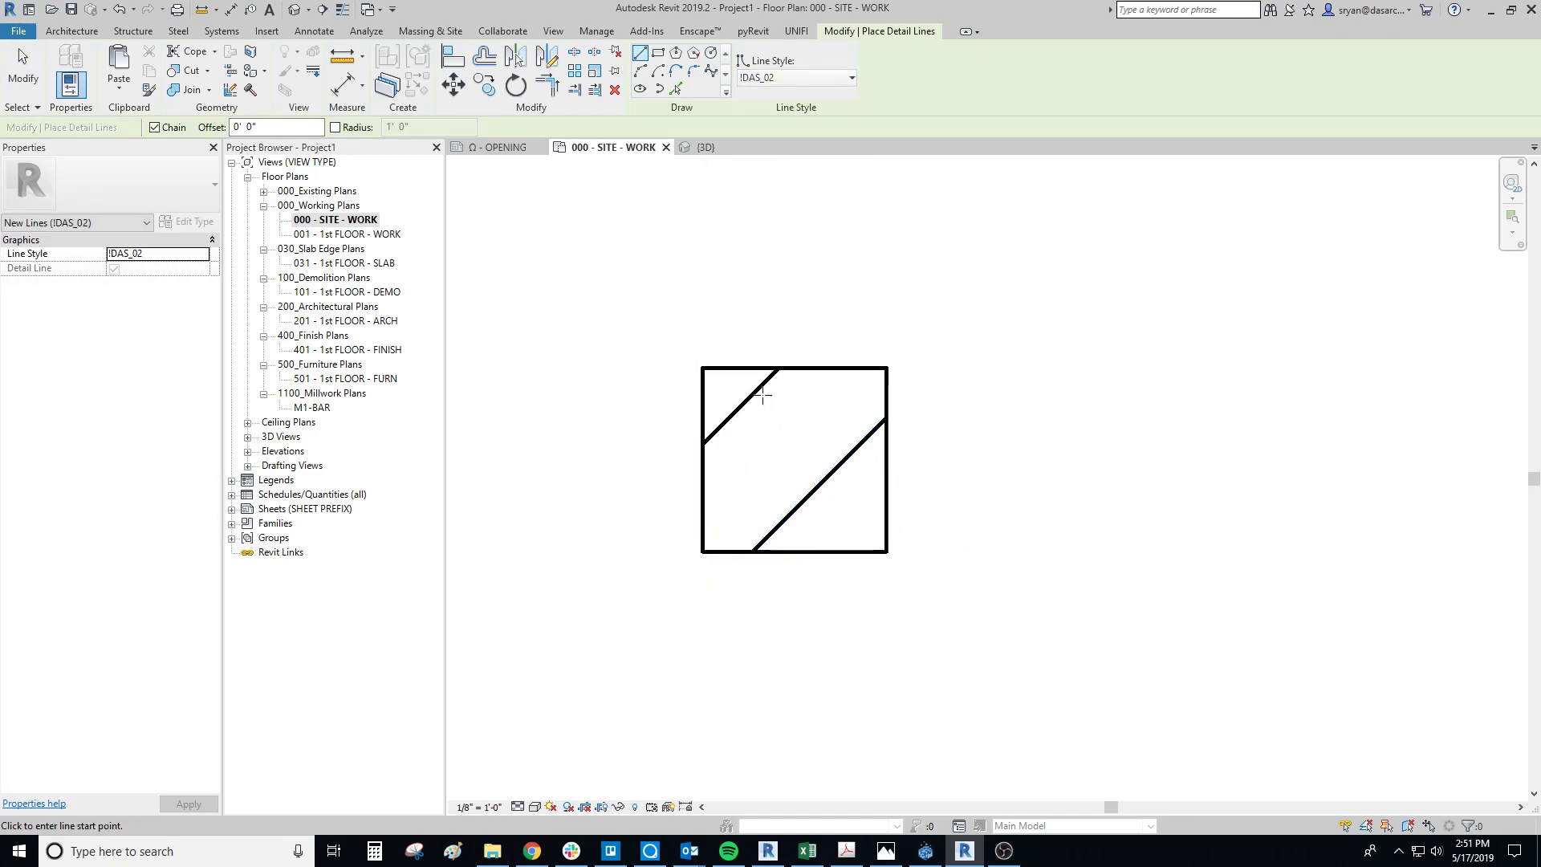
Step: Add a perpendicular line between the two diagonals, a short diagonal at the lower-right corner, and a perpendicular line connecting it to the long diagonal
click(760, 389)
click(837, 465)
click(886, 515)
click(850, 551)
key(Escape)
click(862, 540)
click(816, 498)
key(Escape)
key(Escape)
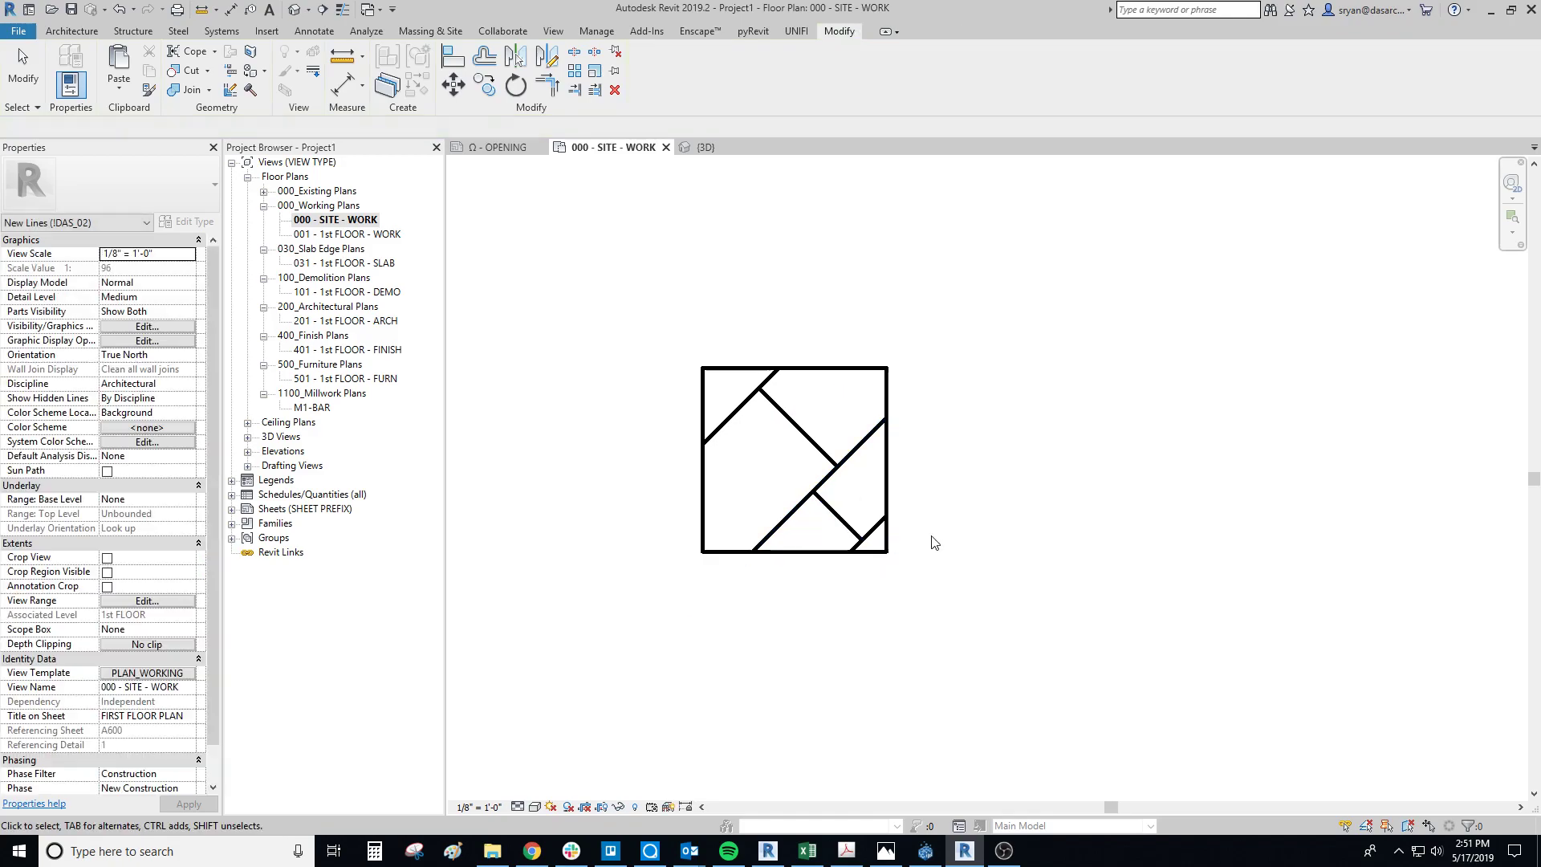
Step: Copy the complete square and its inner lines straight down, leaving a gap below the original tile
scroll(939, 537, down, 1)
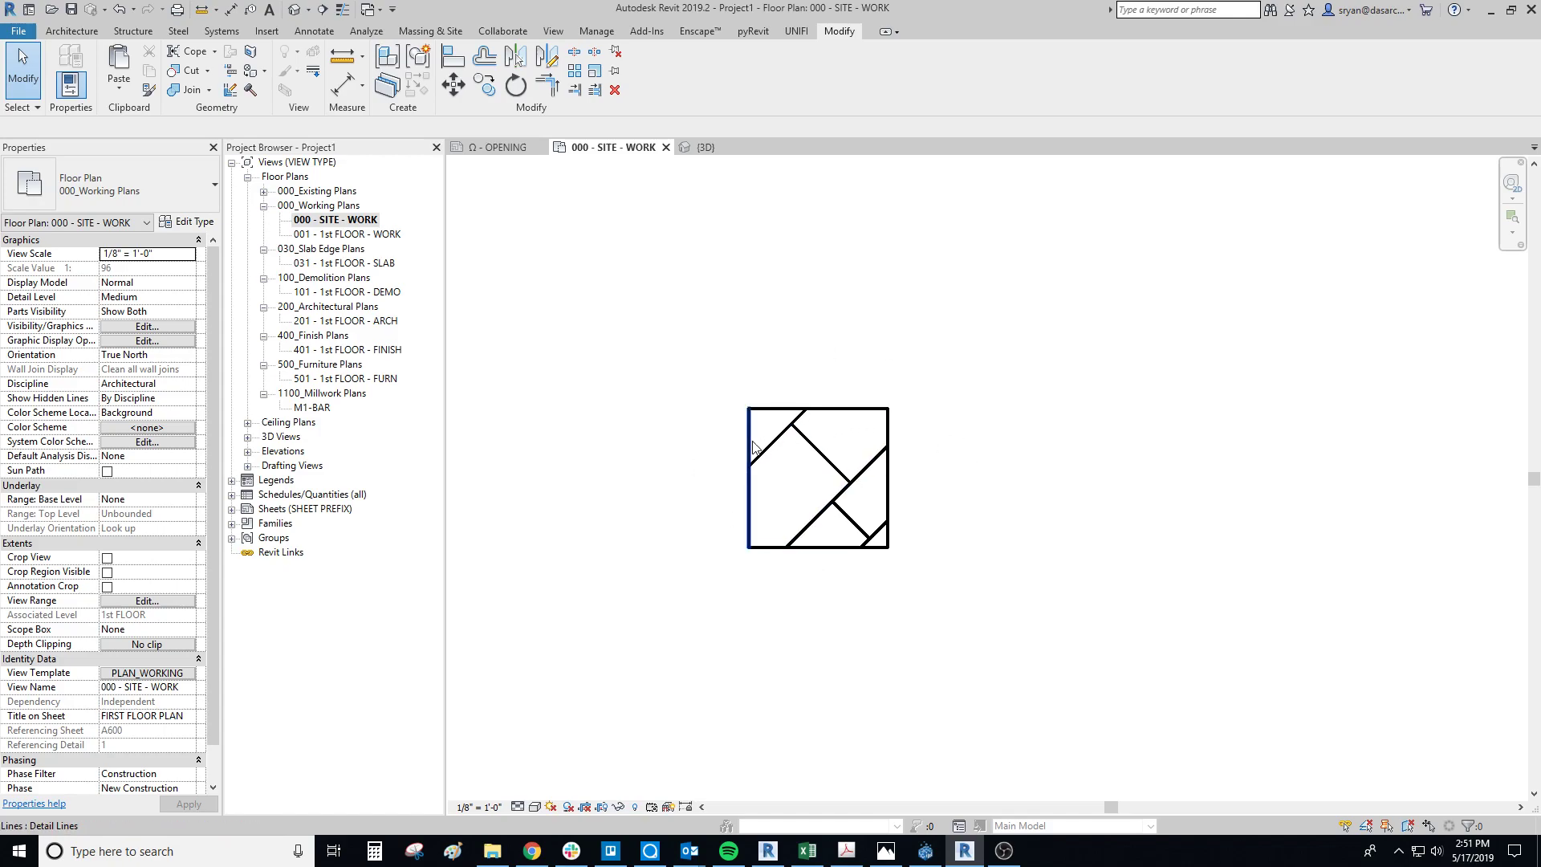
drag(696, 368, 950, 606)
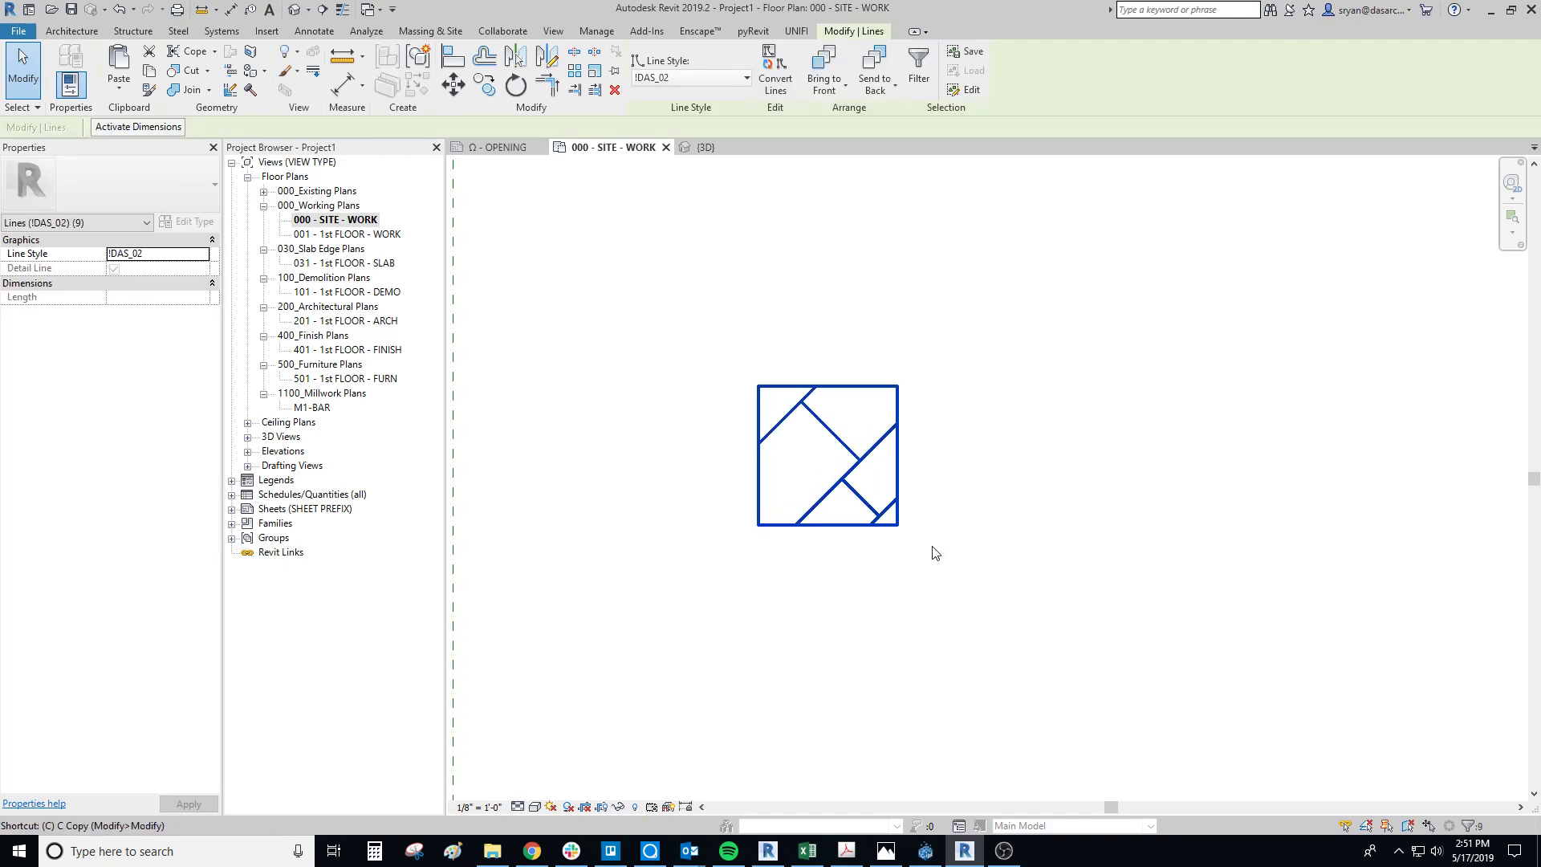
key(c)
key(o)
click(897, 385)
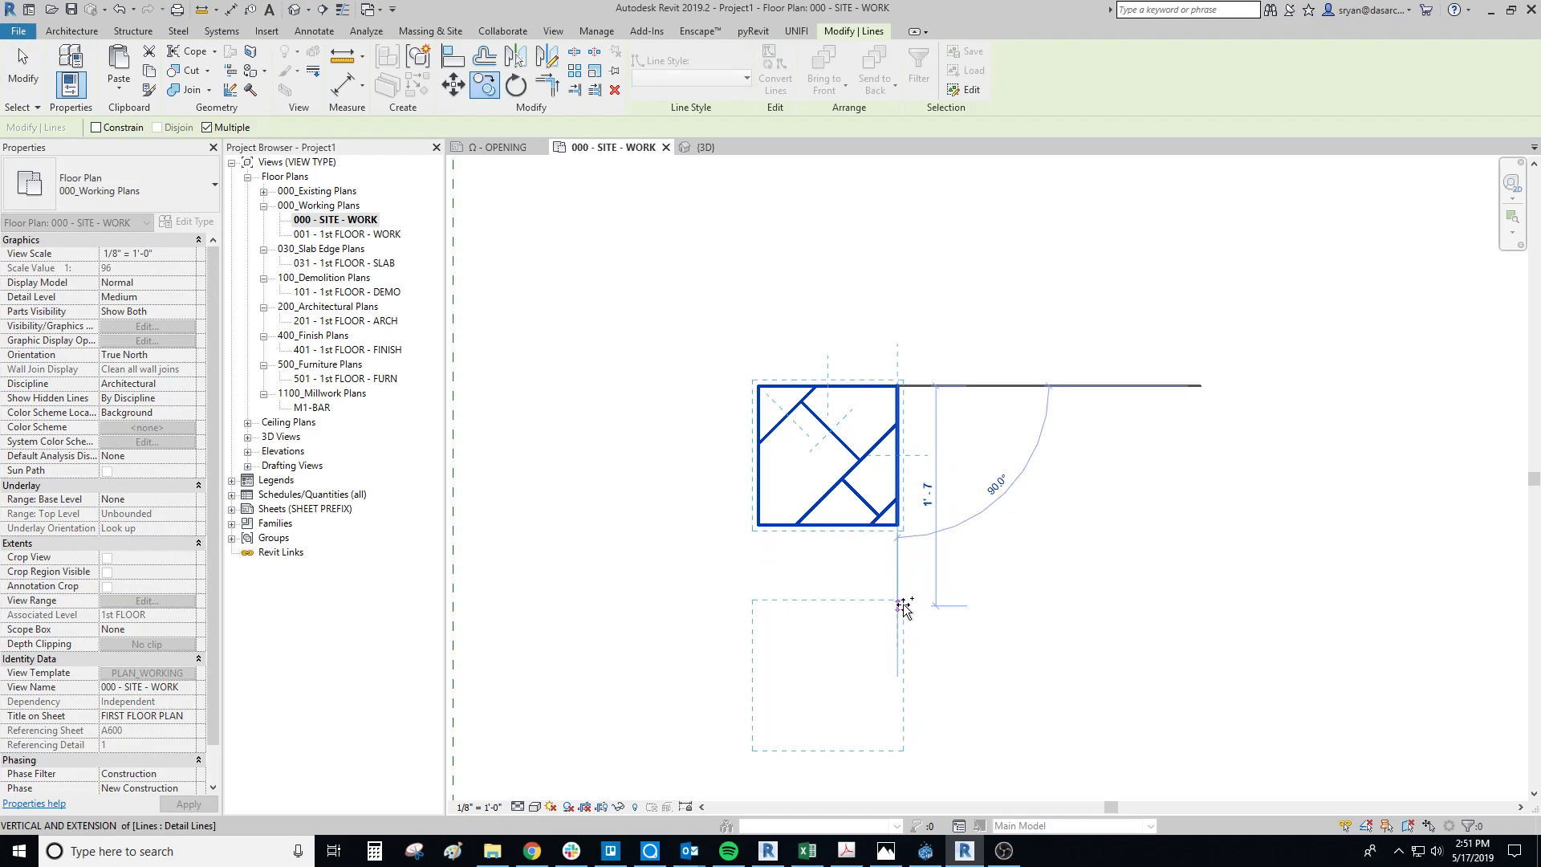
click(901, 626)
key(Escape)
scroll(885, 698, up, 4)
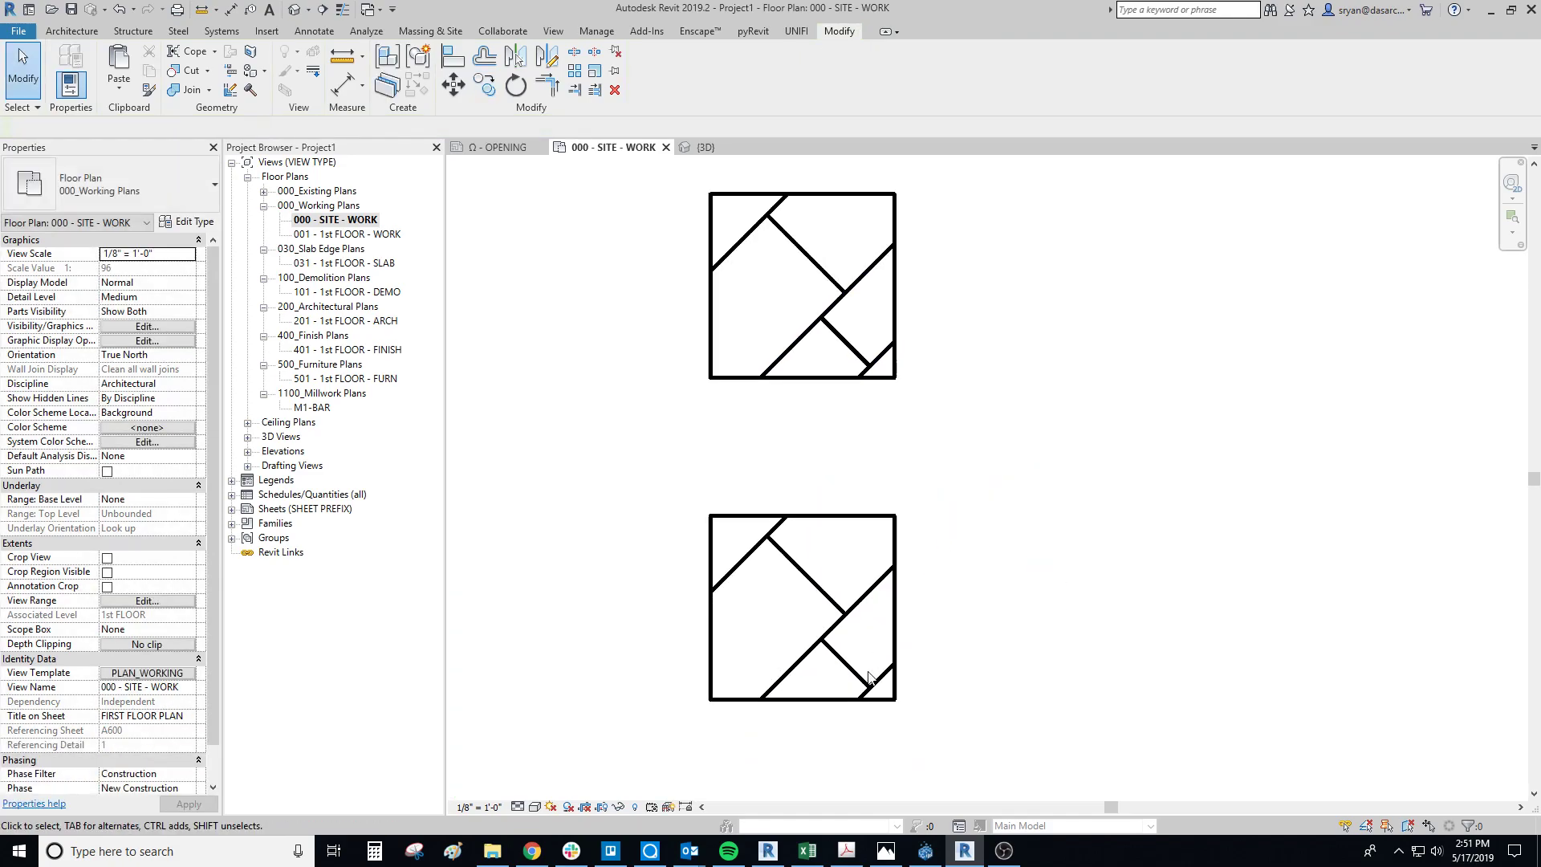
Step: Array the lower tile's five inner lines horizontally as 5 grouped copies spaced 1' apart, the width of the square
scroll(915, 698, up, 2)
drag(947, 697, 646, 385)
scroll(690, 468, down, 1)
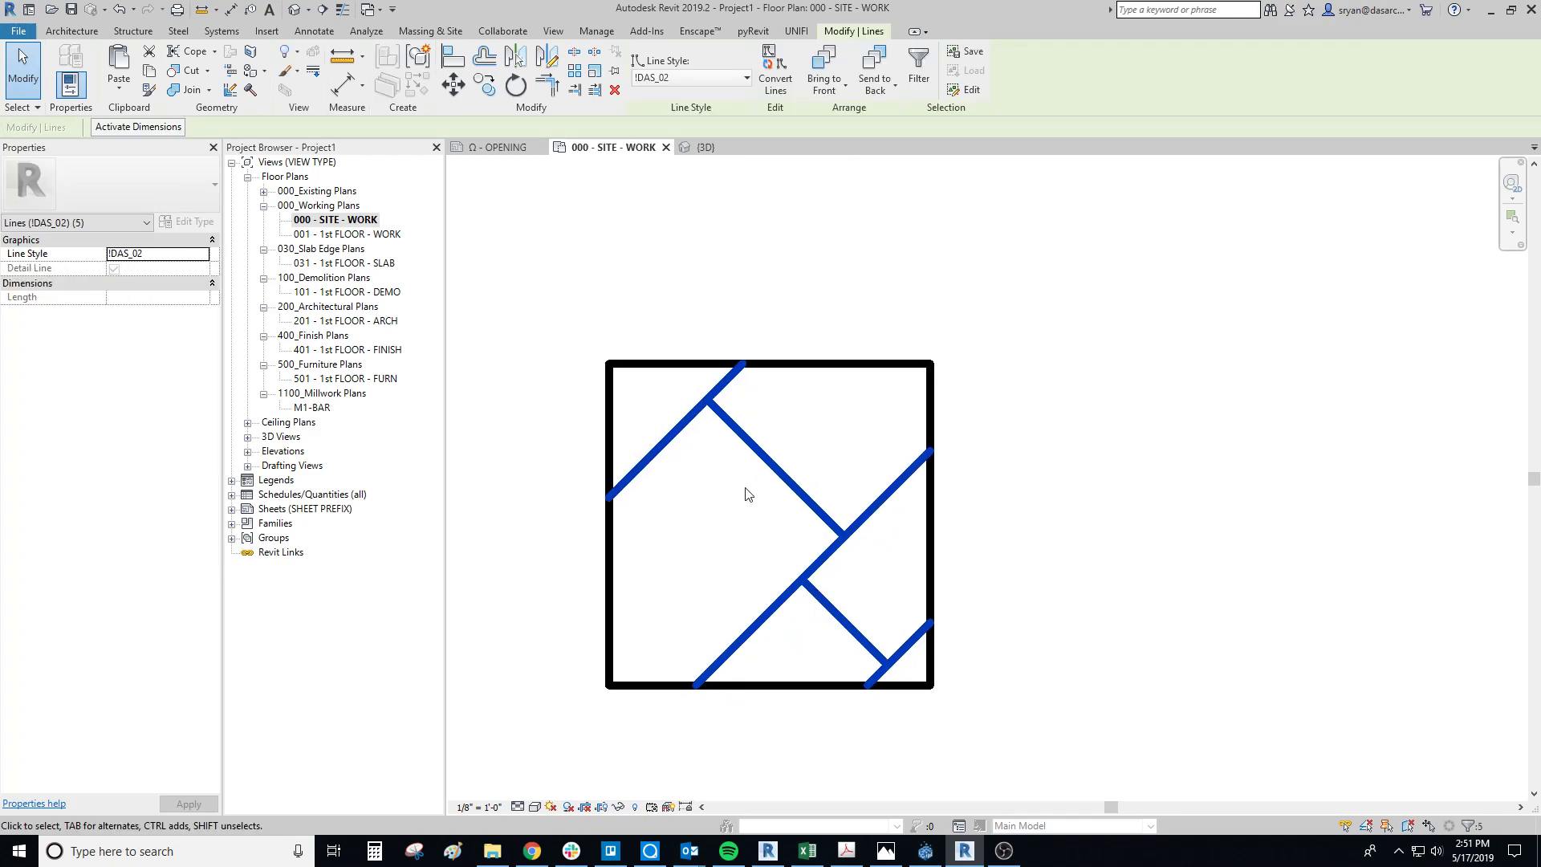
scroll(745, 474, down, 2)
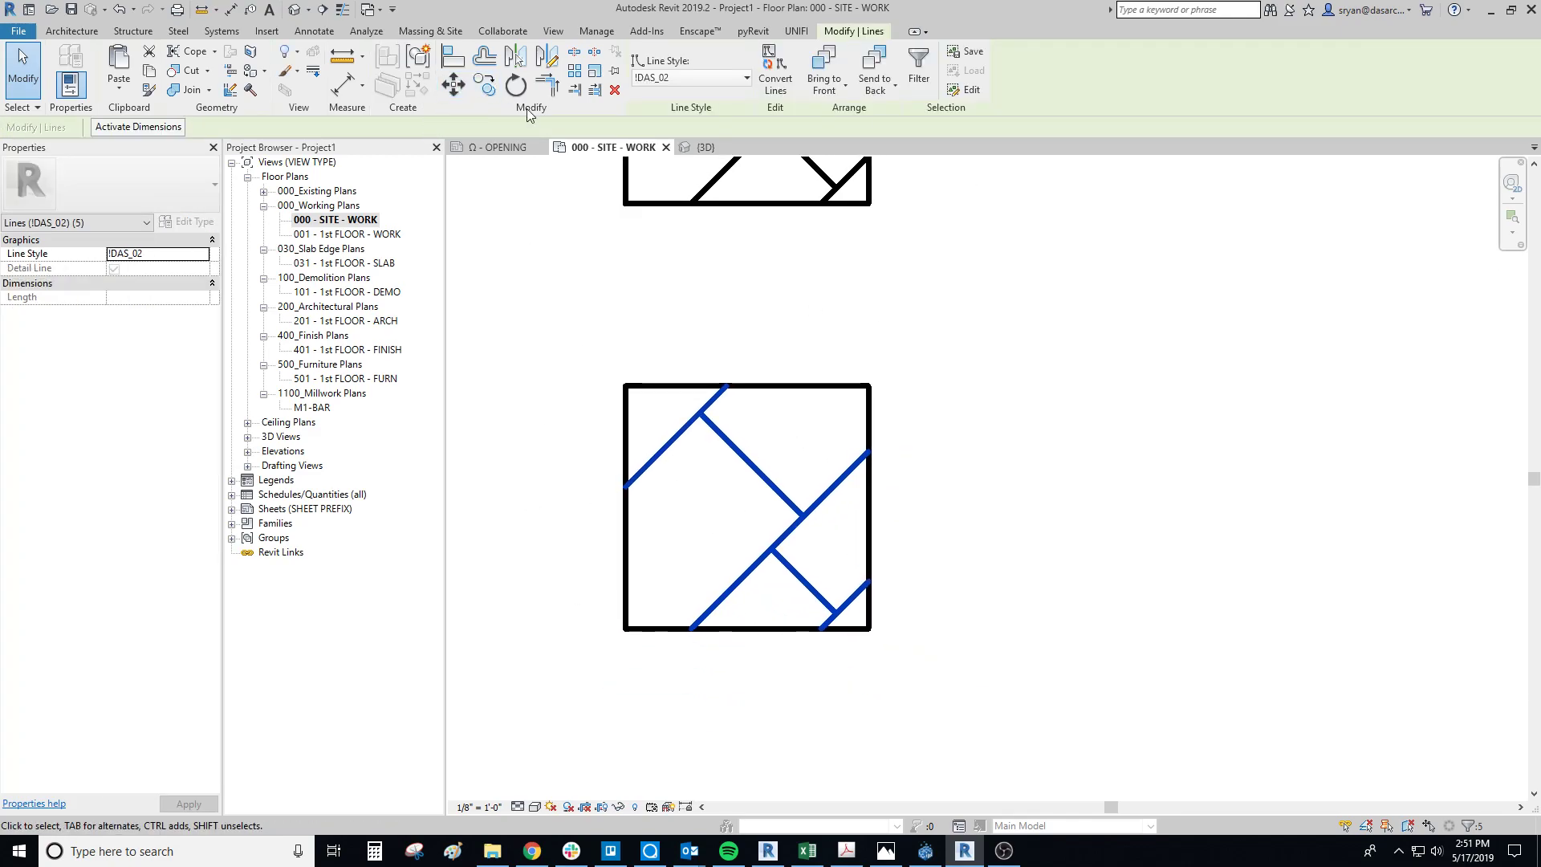
click(574, 70)
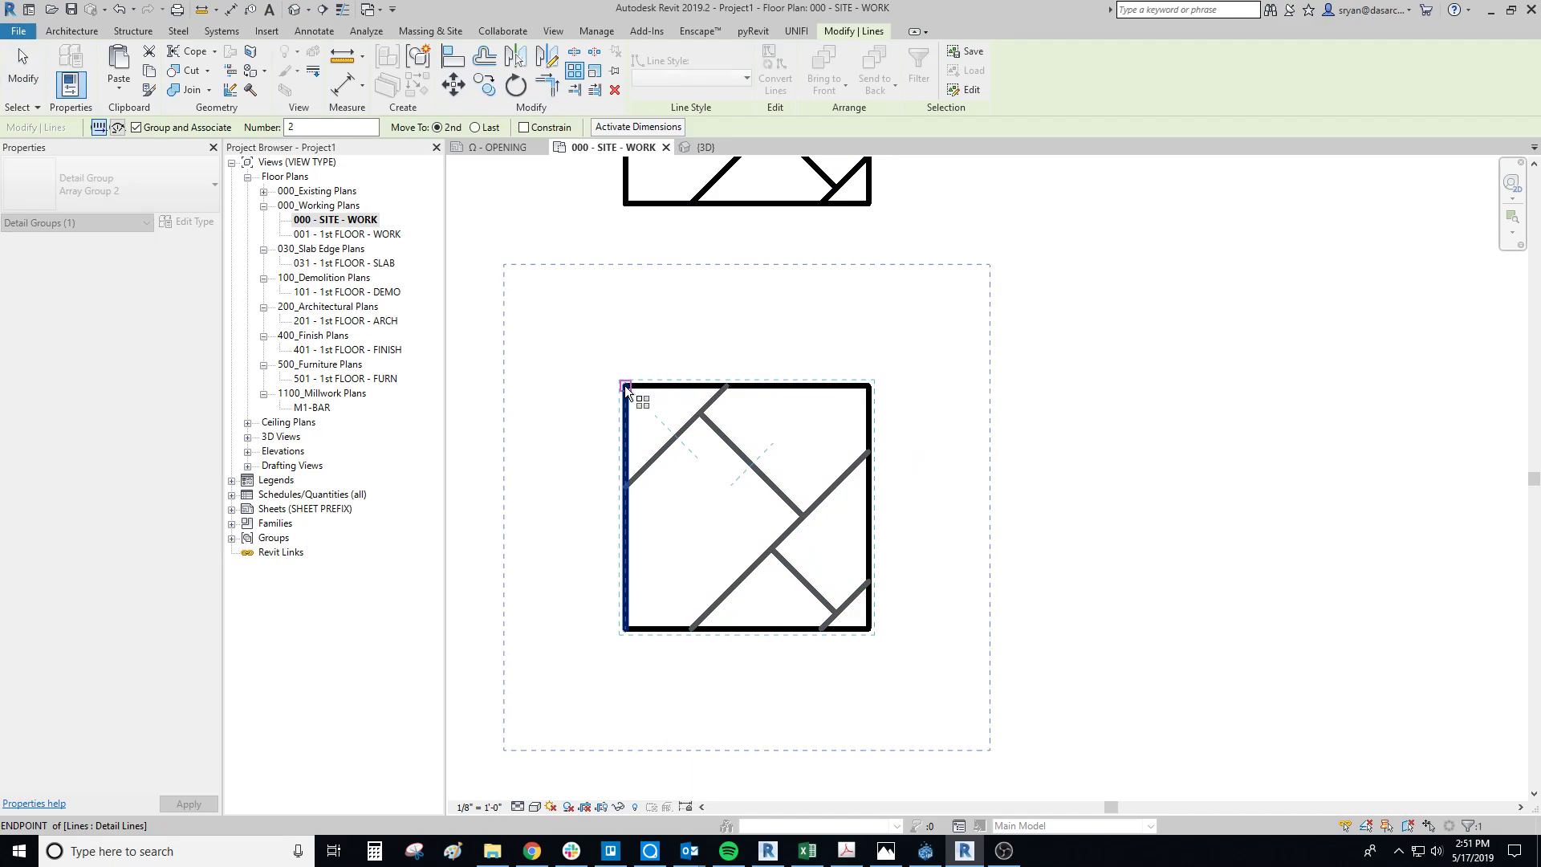
click(624, 385)
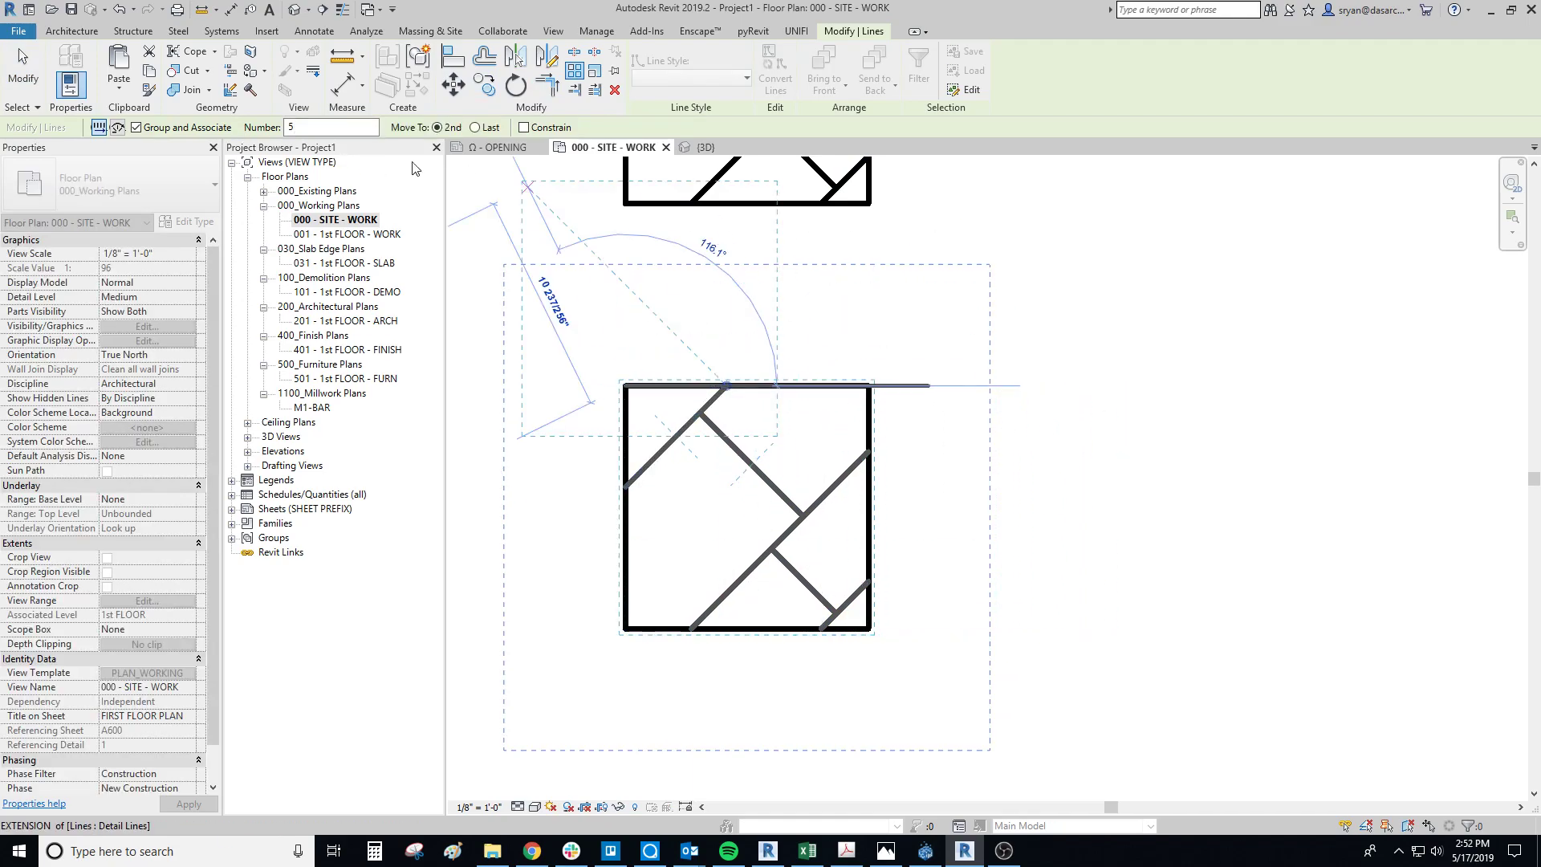
click(872, 386)
scroll(866, 533, down, 2)
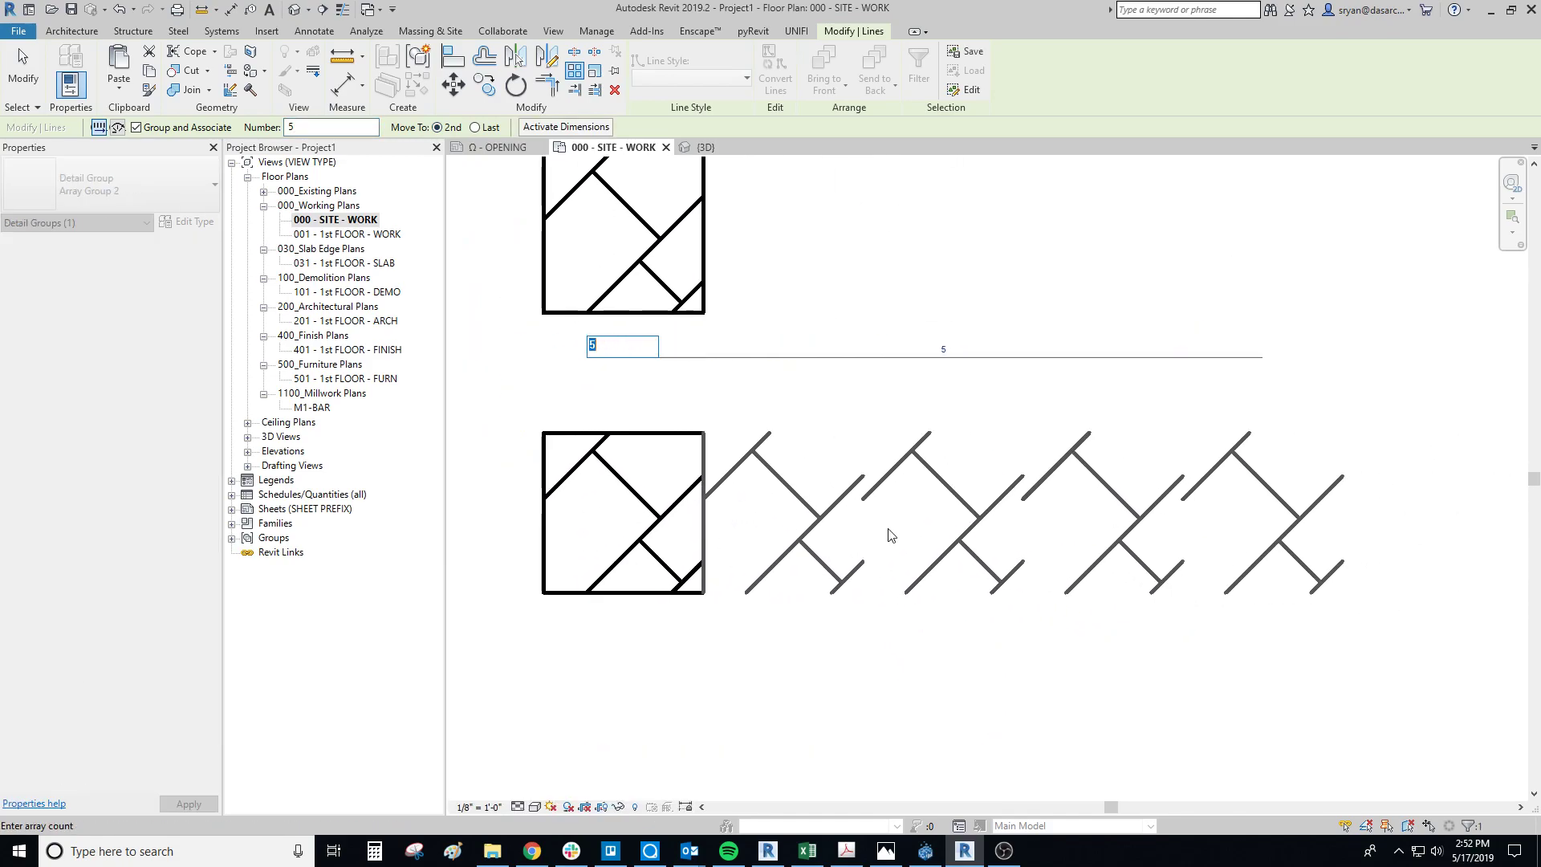
key(Return)
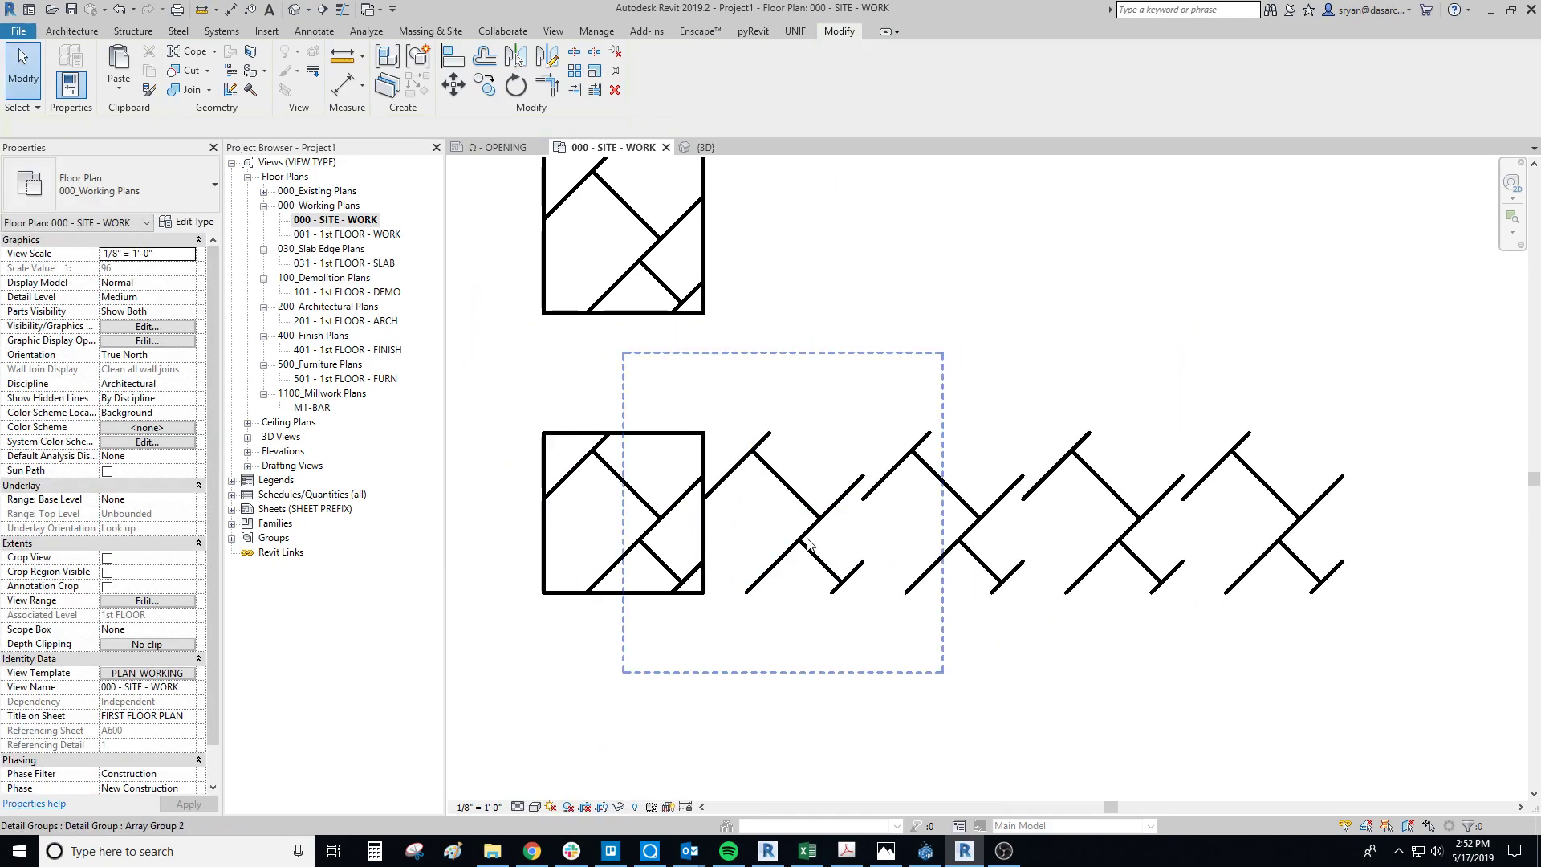
Step: Array the row of five detail groups downward with a count of 2, spaced by the square's height
click(806, 544)
key(Escape)
click(633, 544)
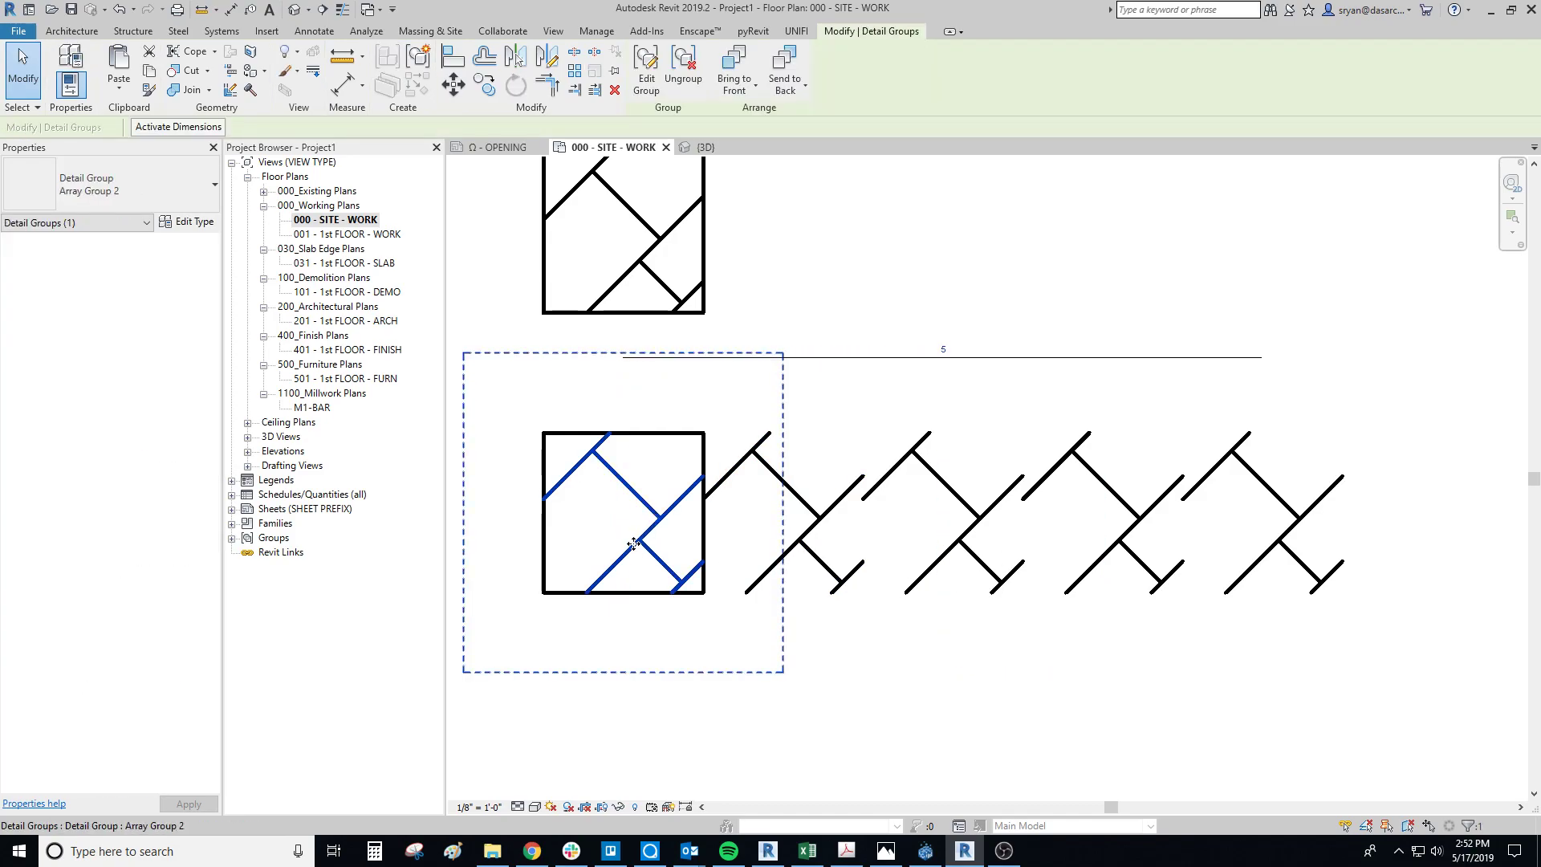
middle_drag(633, 544, 686, 544)
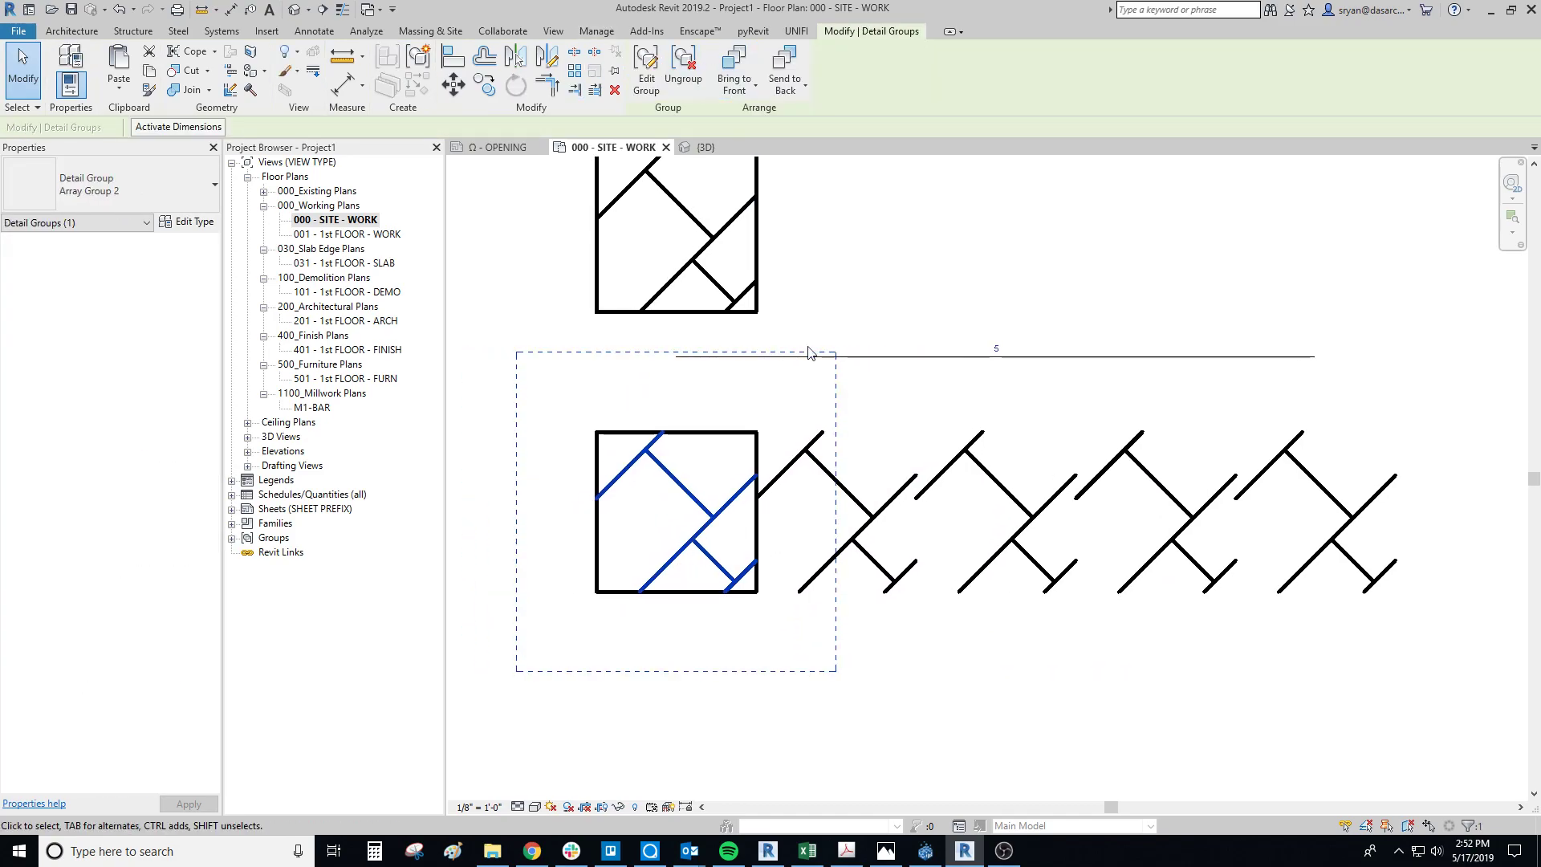
key(Escape)
click(798, 544)
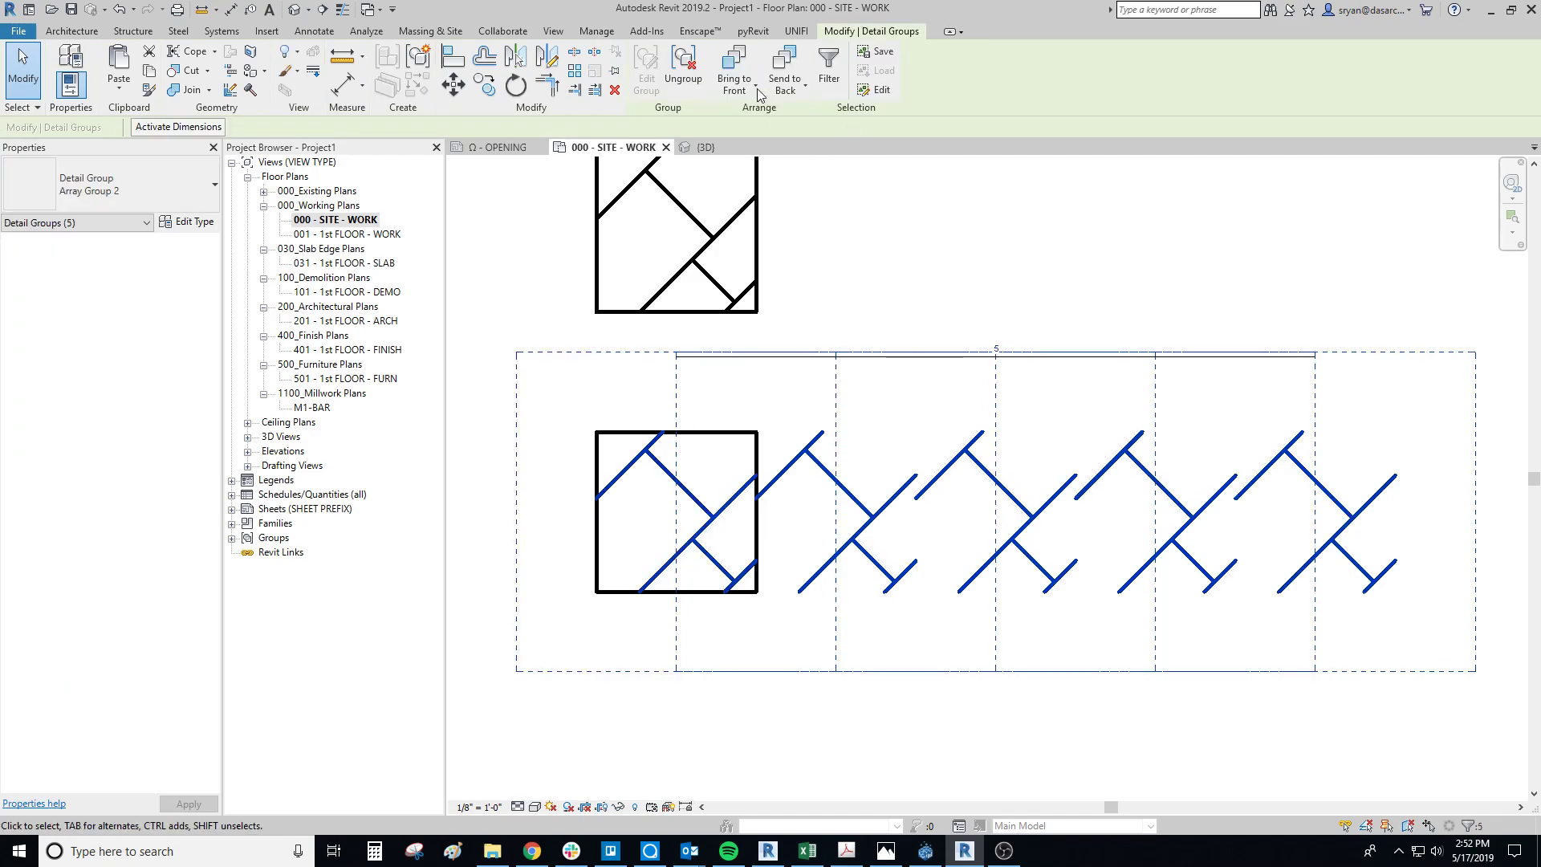
click(575, 71)
click(757, 432)
click(758, 594)
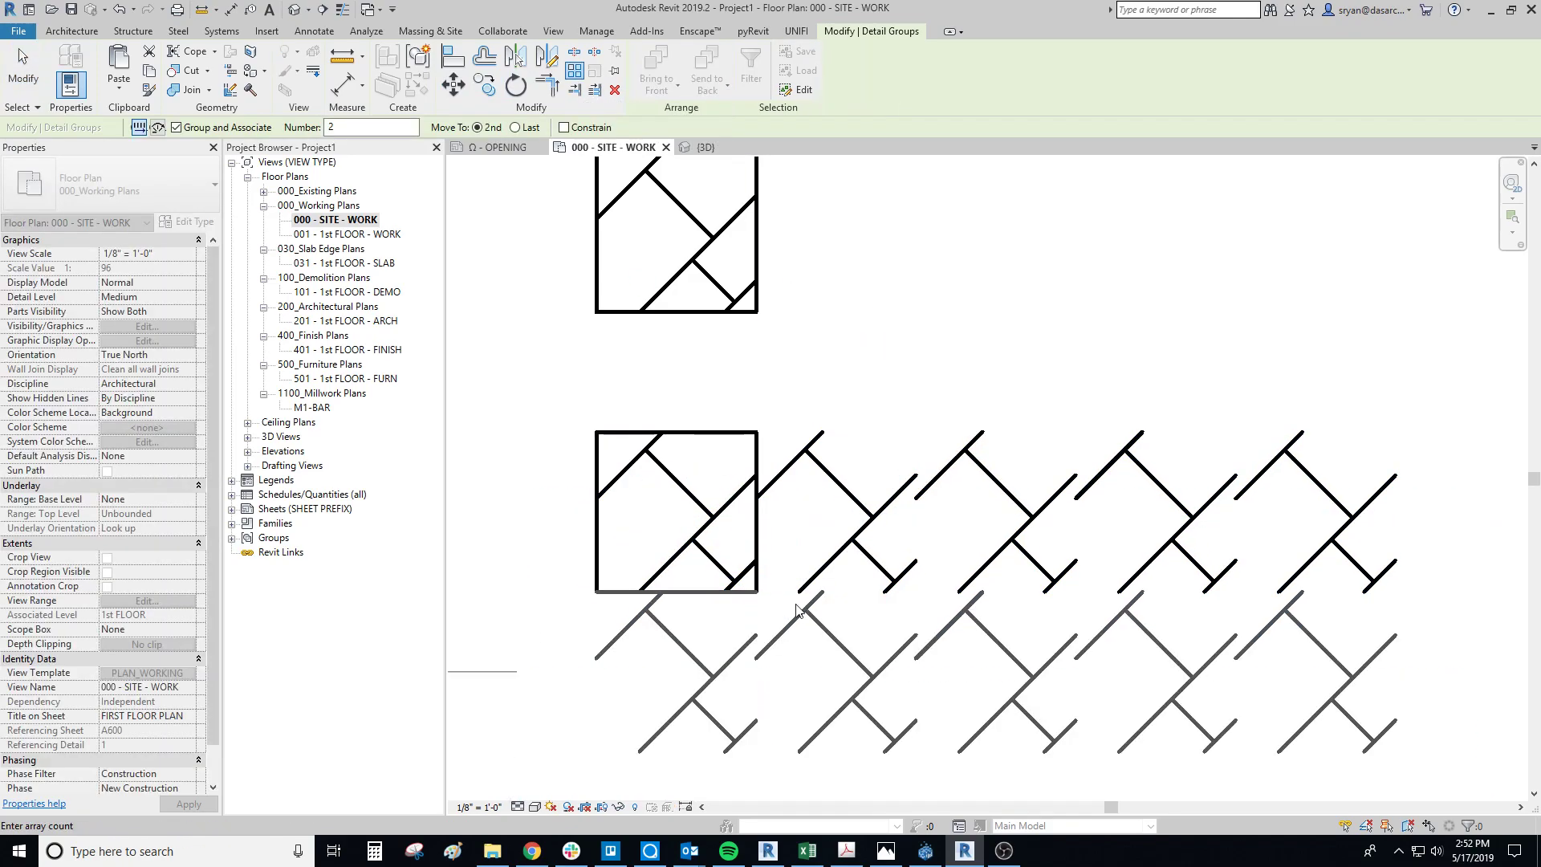
key(Return)
key(Escape)
Step: In the first tile's nested group, move the long diagonal to line up with the adjacent tile's diagonal and shorten its lower end to the square's bottom edge
scroll(763, 594, up, 2)
scroll(730, 584, up, 3)
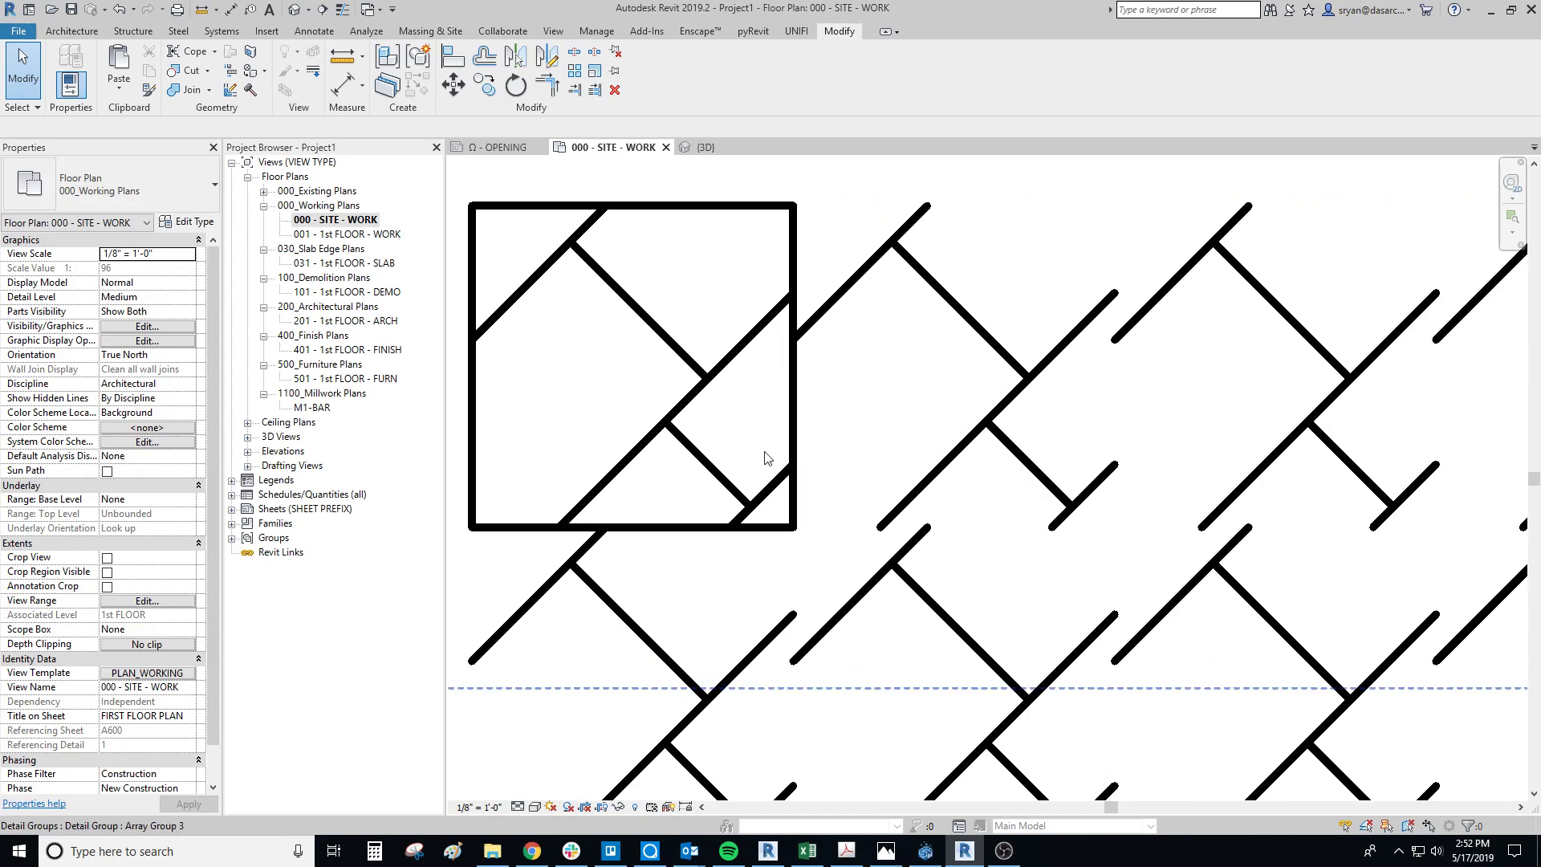
double_click(764, 320)
double_click(763, 321)
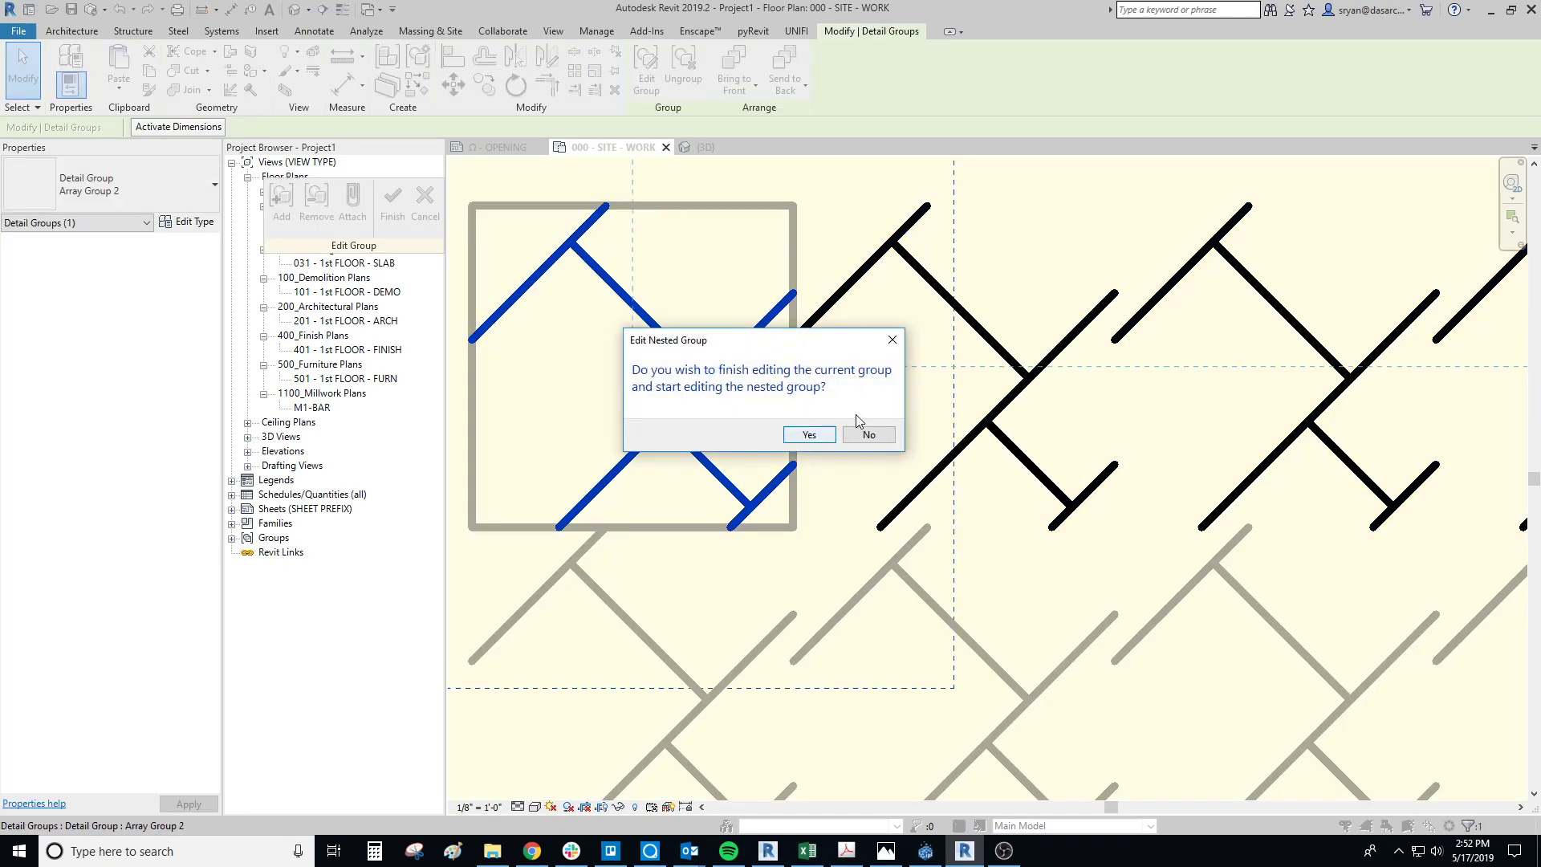
click(802, 435)
drag(776, 315, 762, 369)
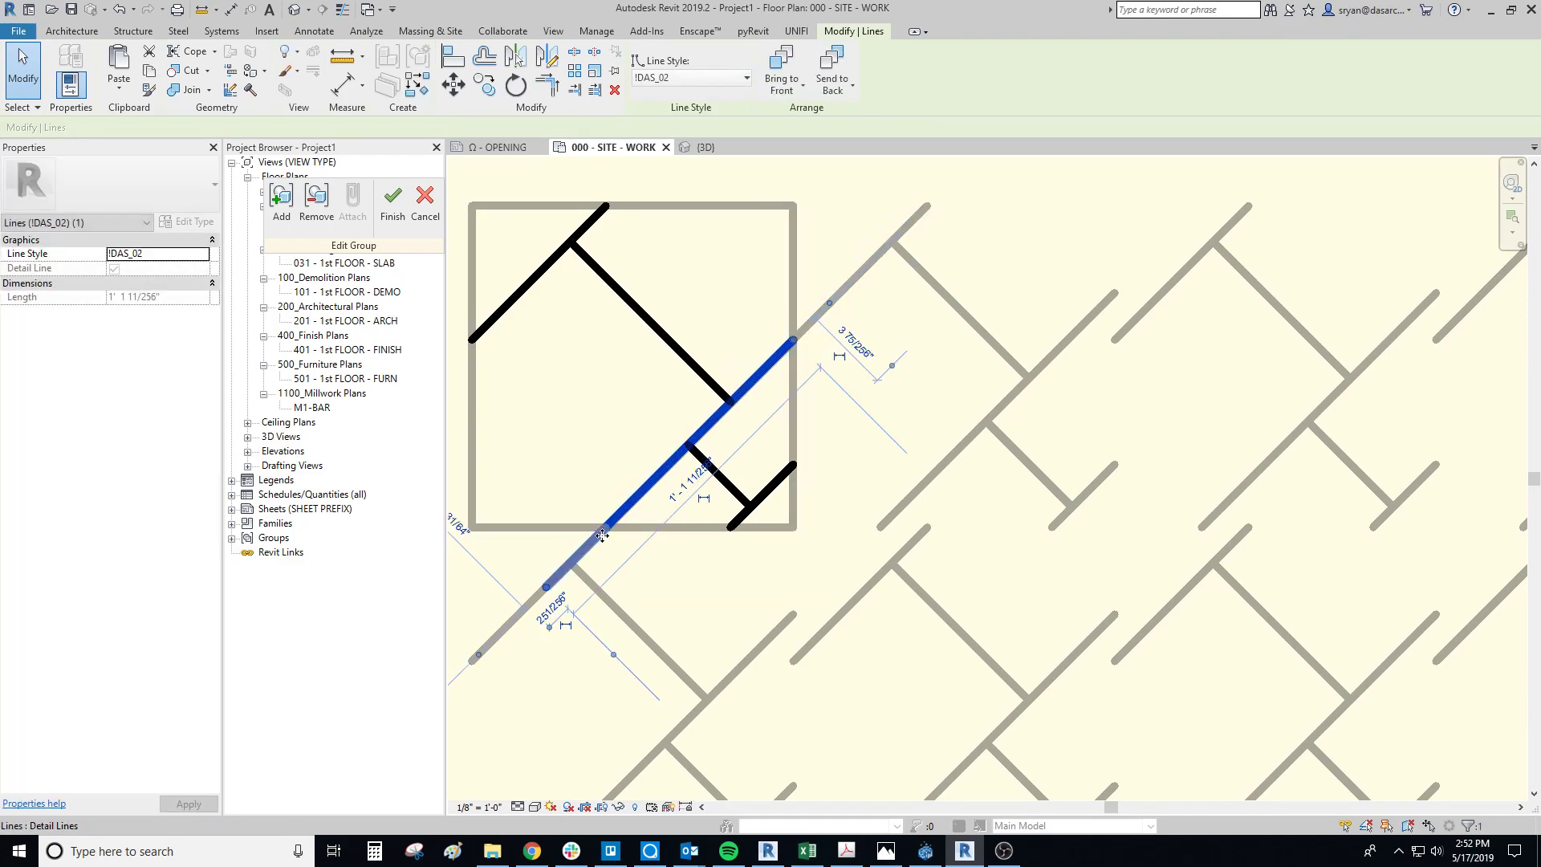
drag(547, 588, 608, 527)
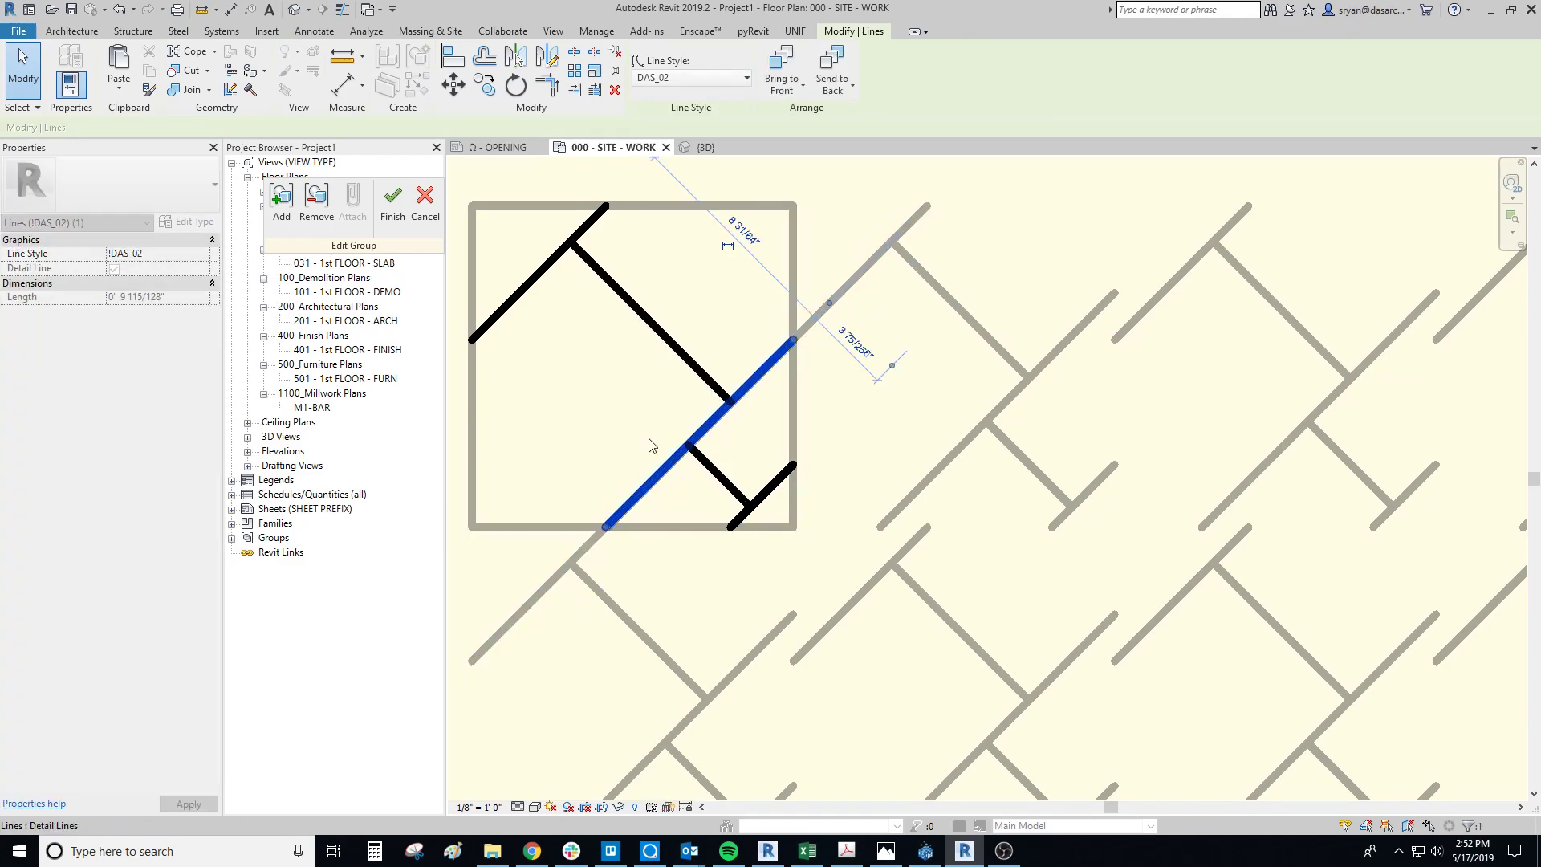
Step: Deselect the long diagonal and finish editing the first tile's nested detail group
click(633, 458)
middle_drag(586, 434, 661, 436)
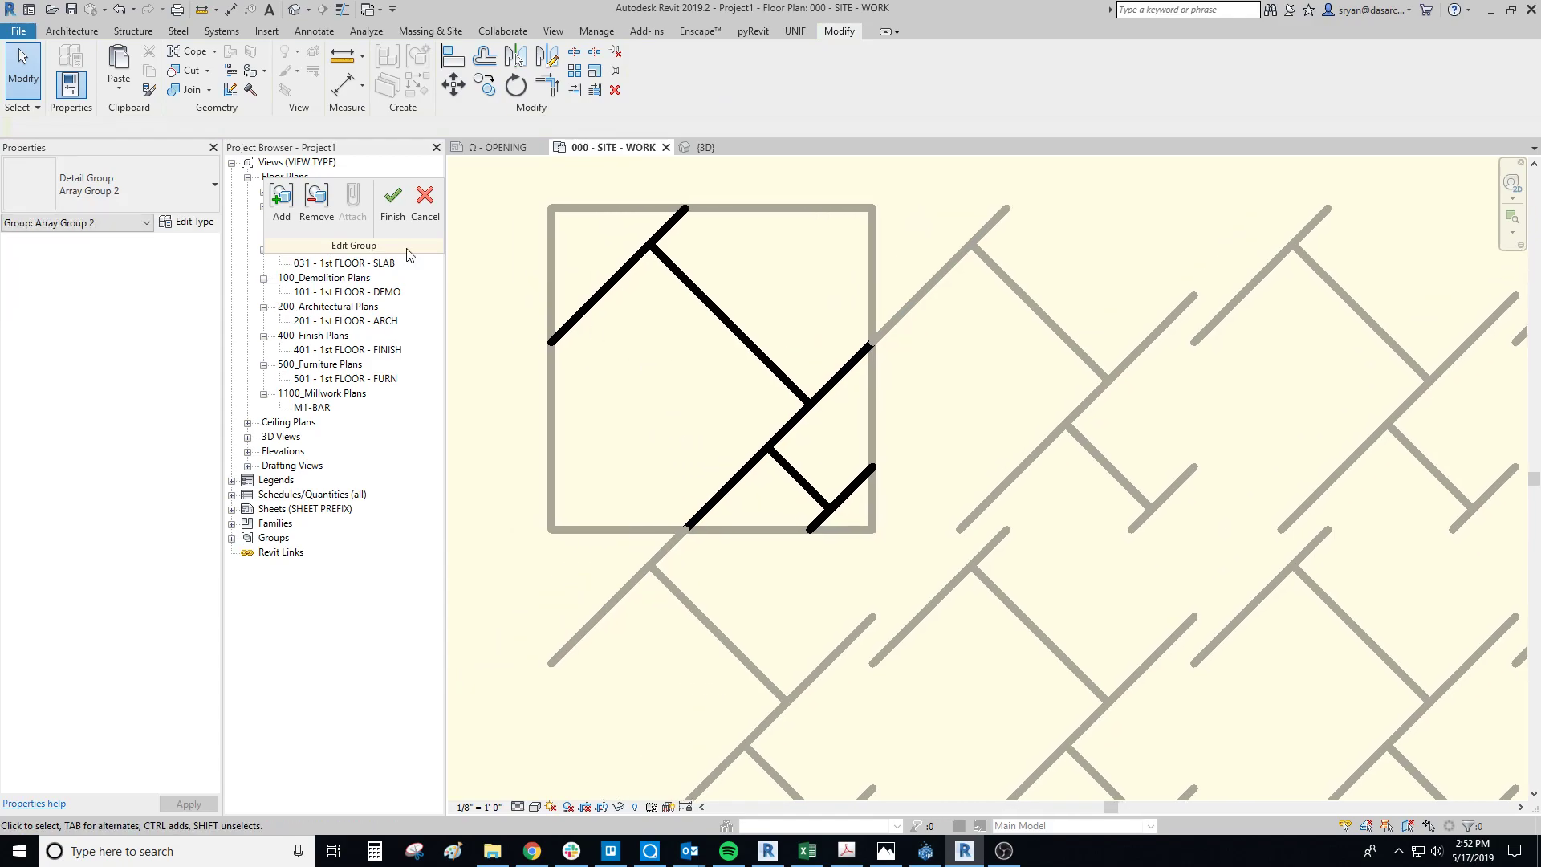
click(393, 202)
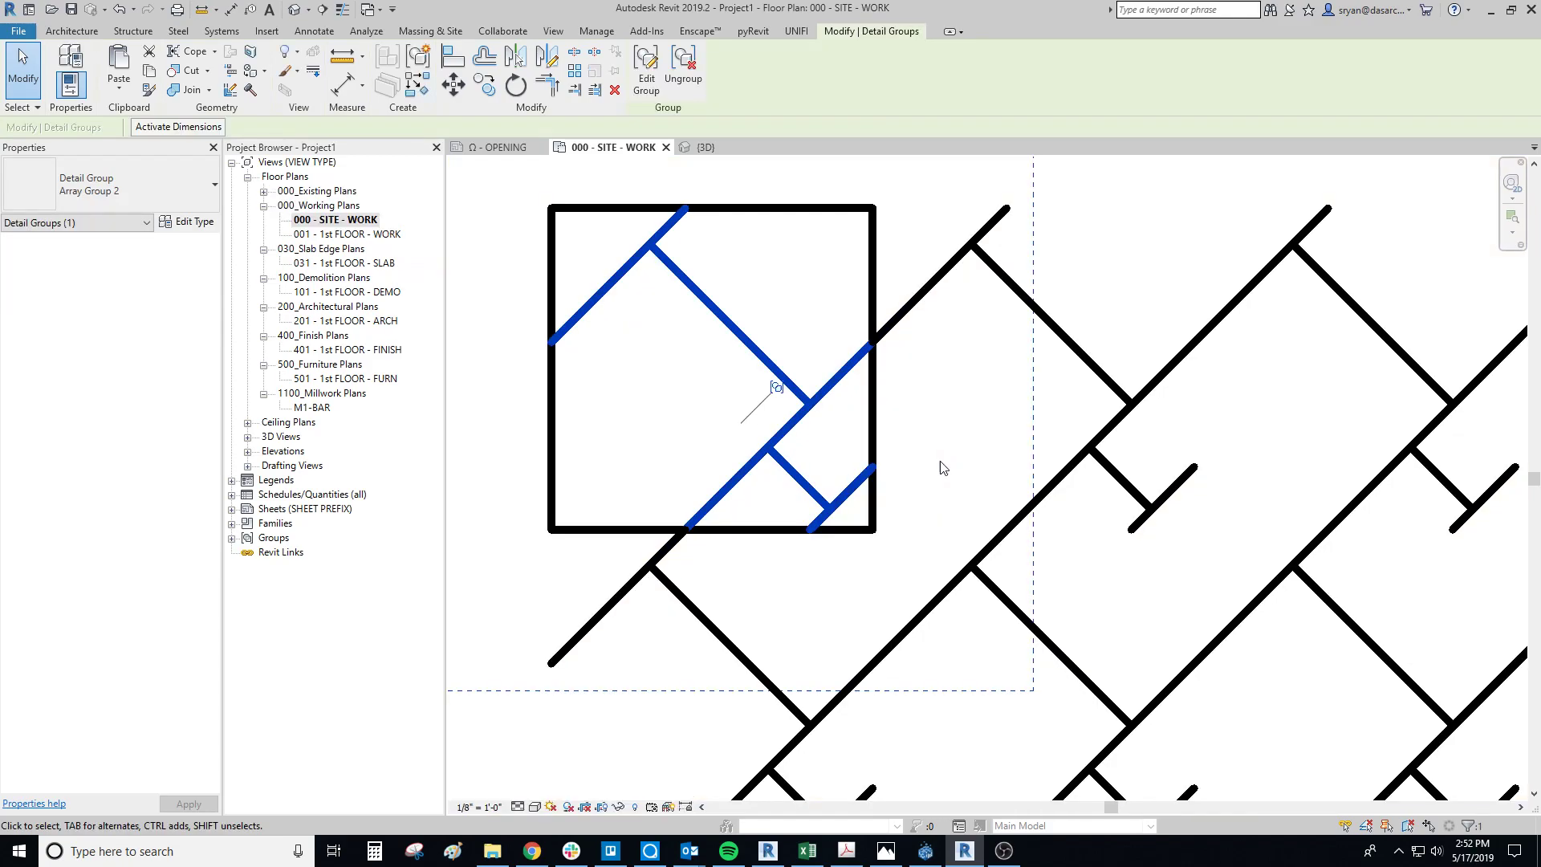
scroll(1223, 467, down, 1)
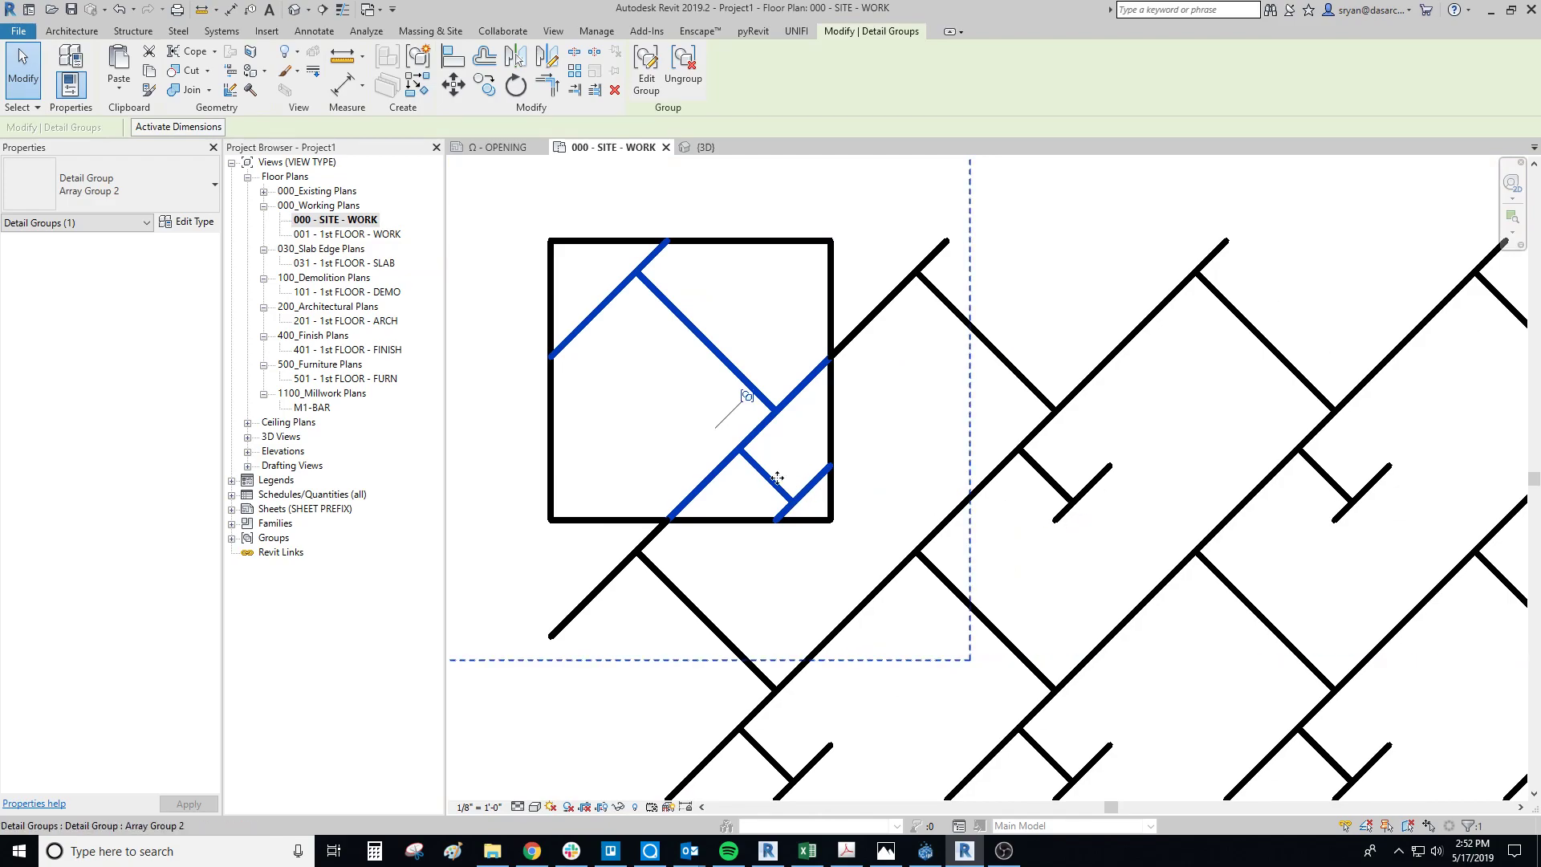
Step: In the first tile's group, copy the short lower corner diagonal to the square's top edge, near the existing upper diagonal
double_click(814, 498)
click(813, 498)
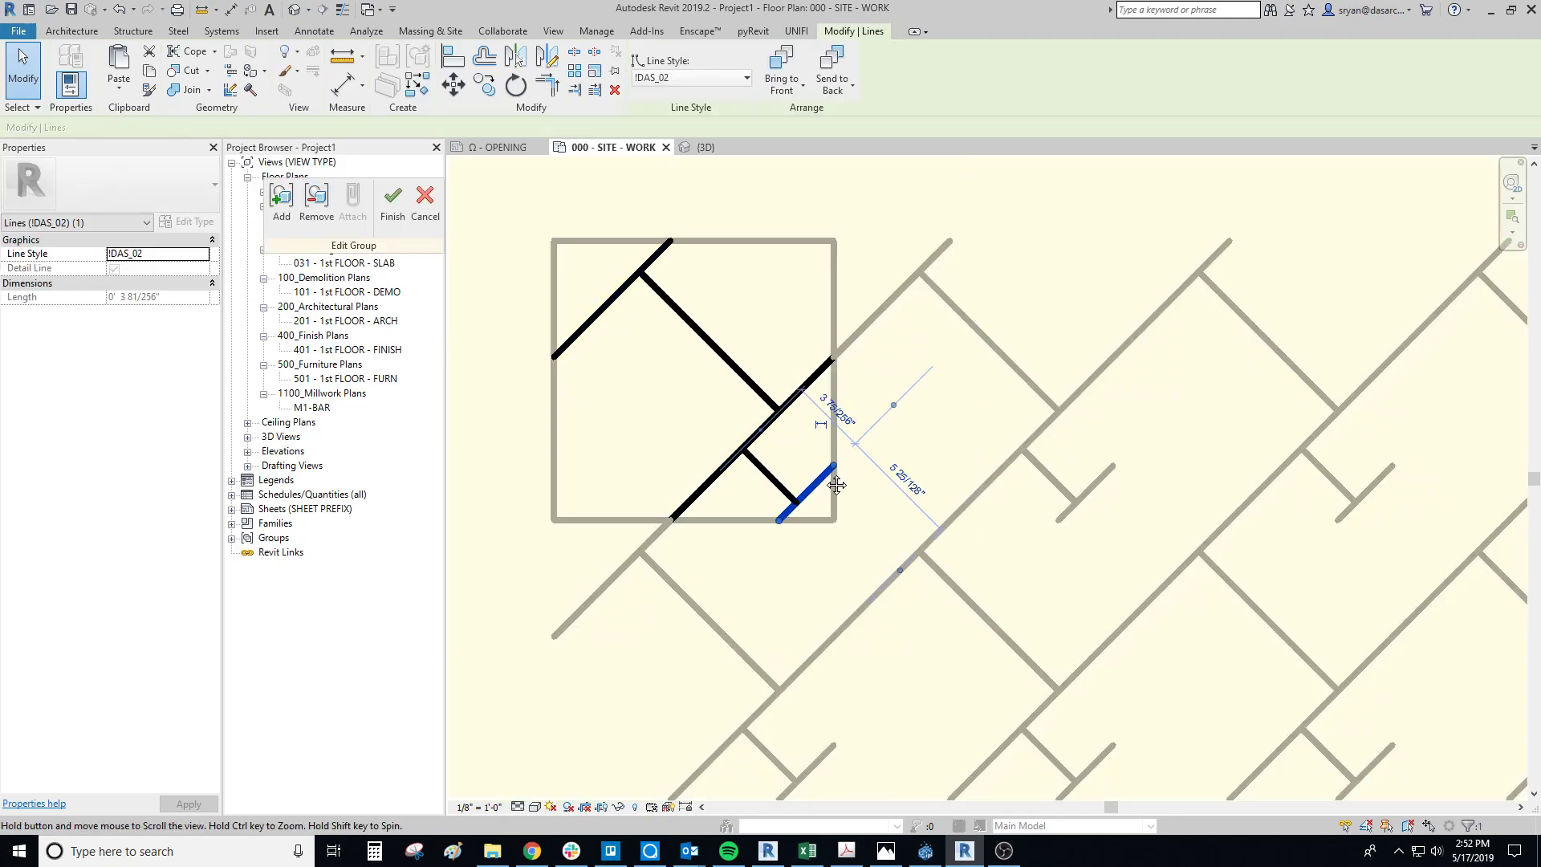
middle_drag(815, 484, 840, 487)
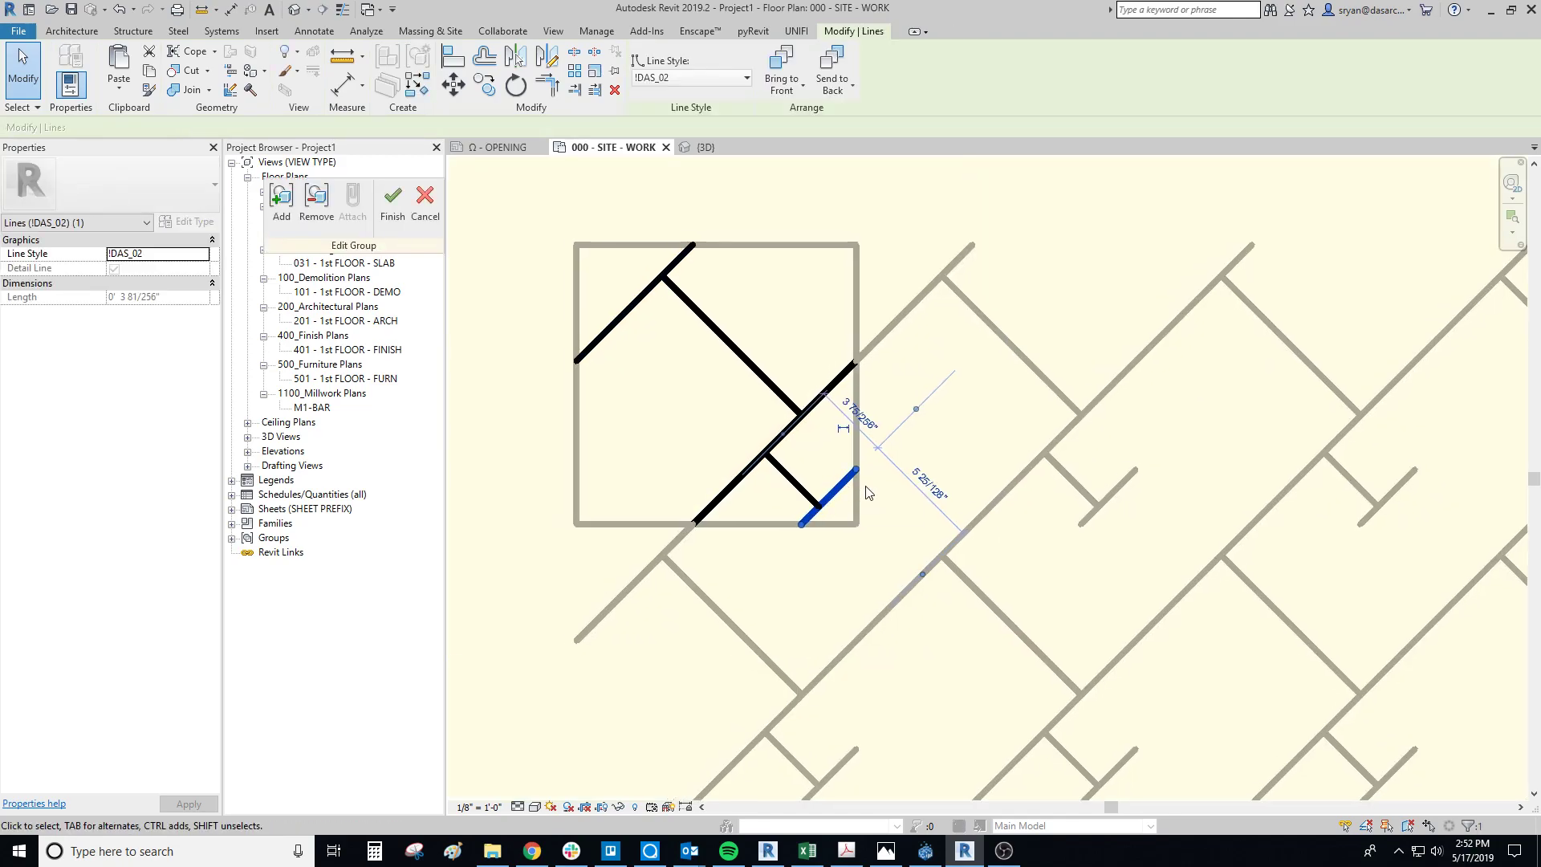
key(c)
key(o)
click(856, 470)
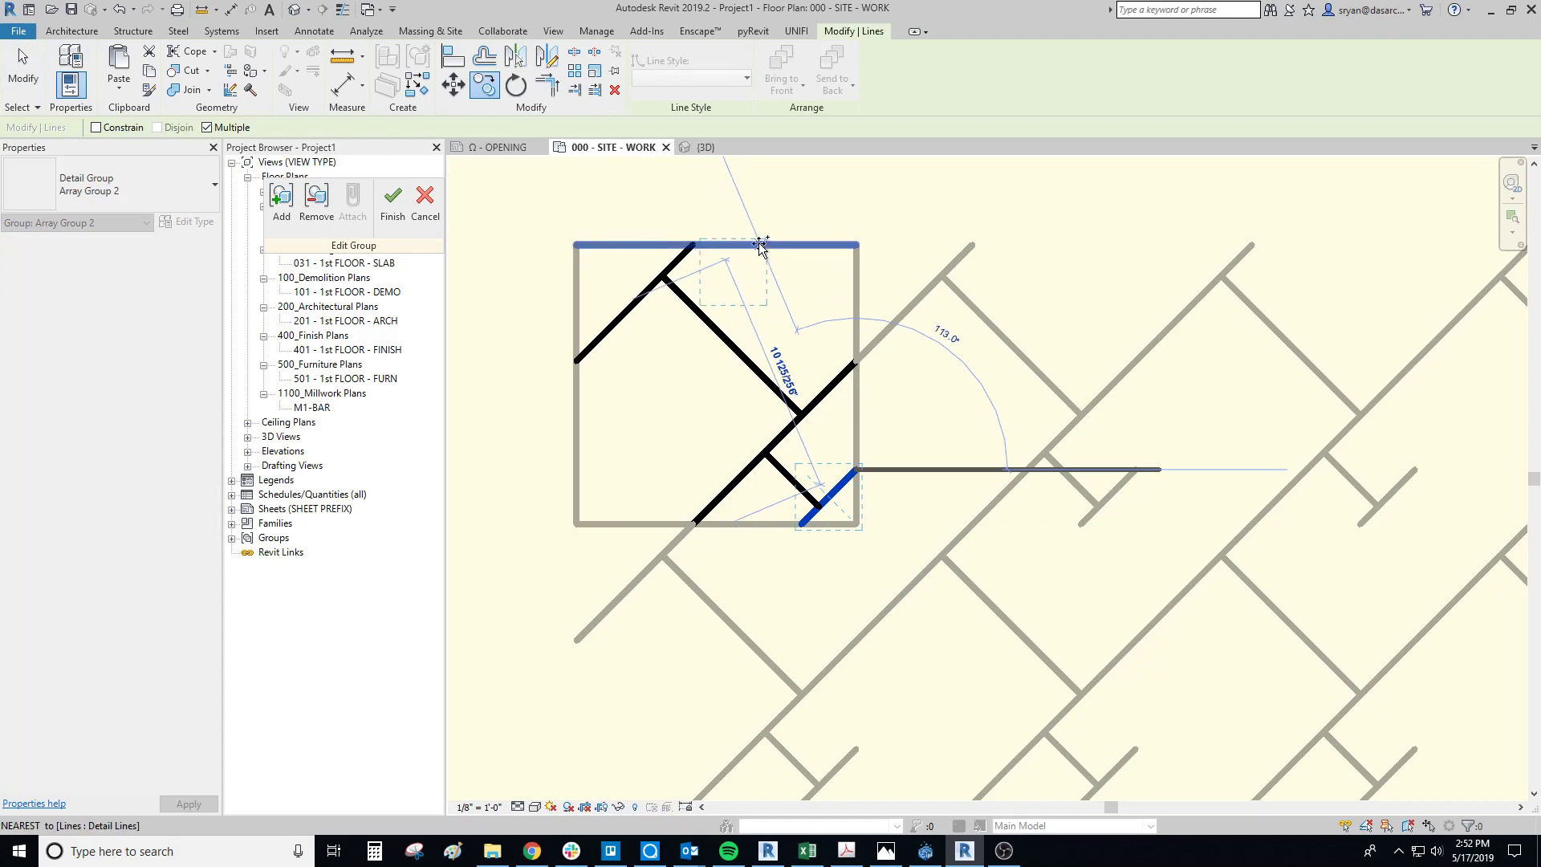
click(761, 244)
key(Escape)
Step: Extend the copied diagonal's lower end to the long perpendicular line and finish editing the group
key(d)
key(l)
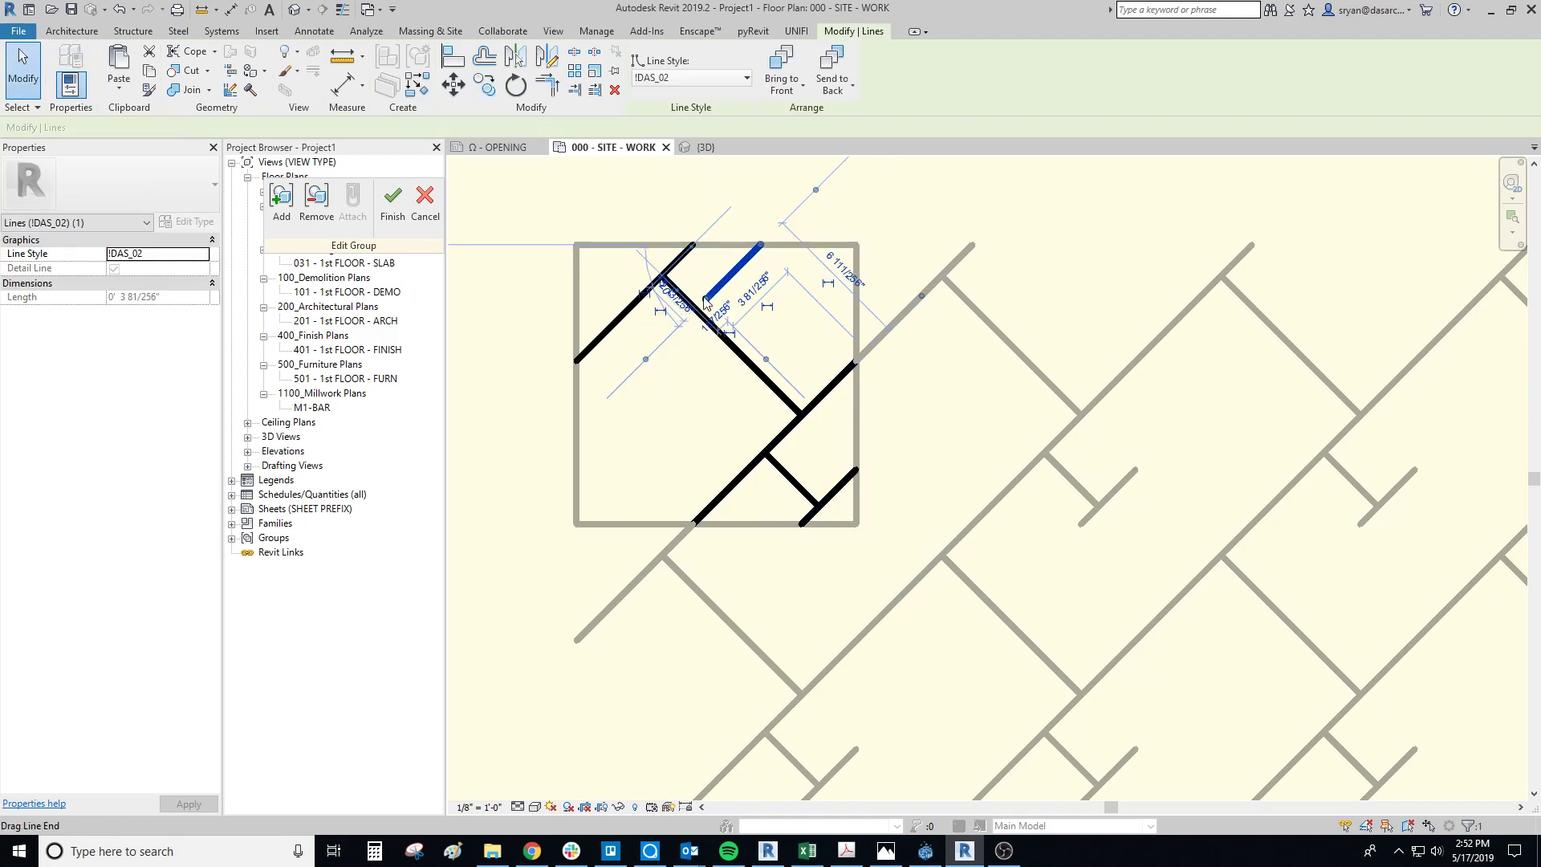
click(762, 244)
click(692, 307)
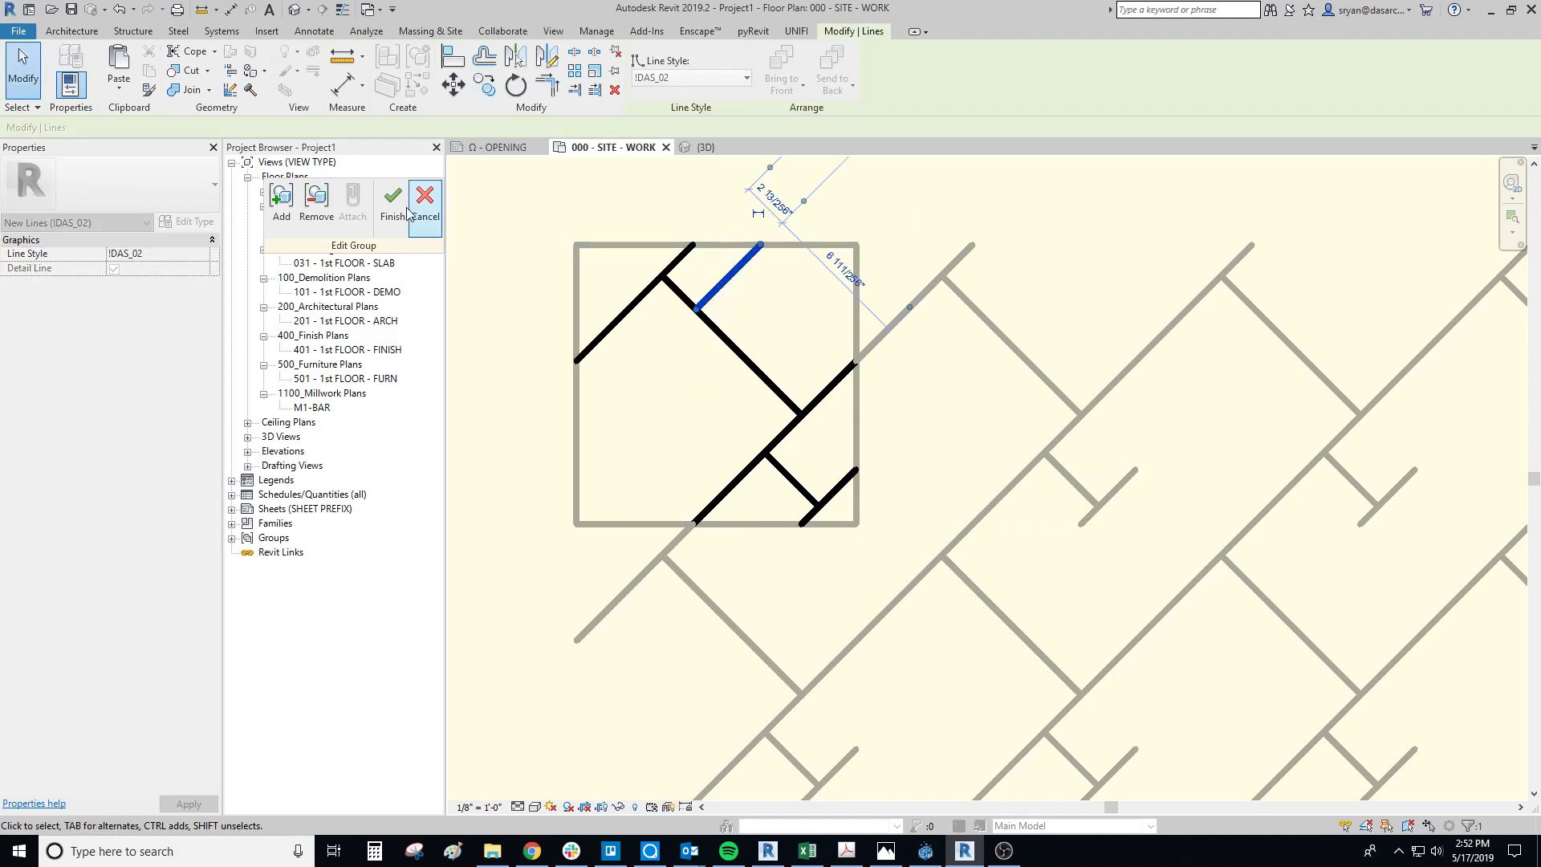
click(393, 200)
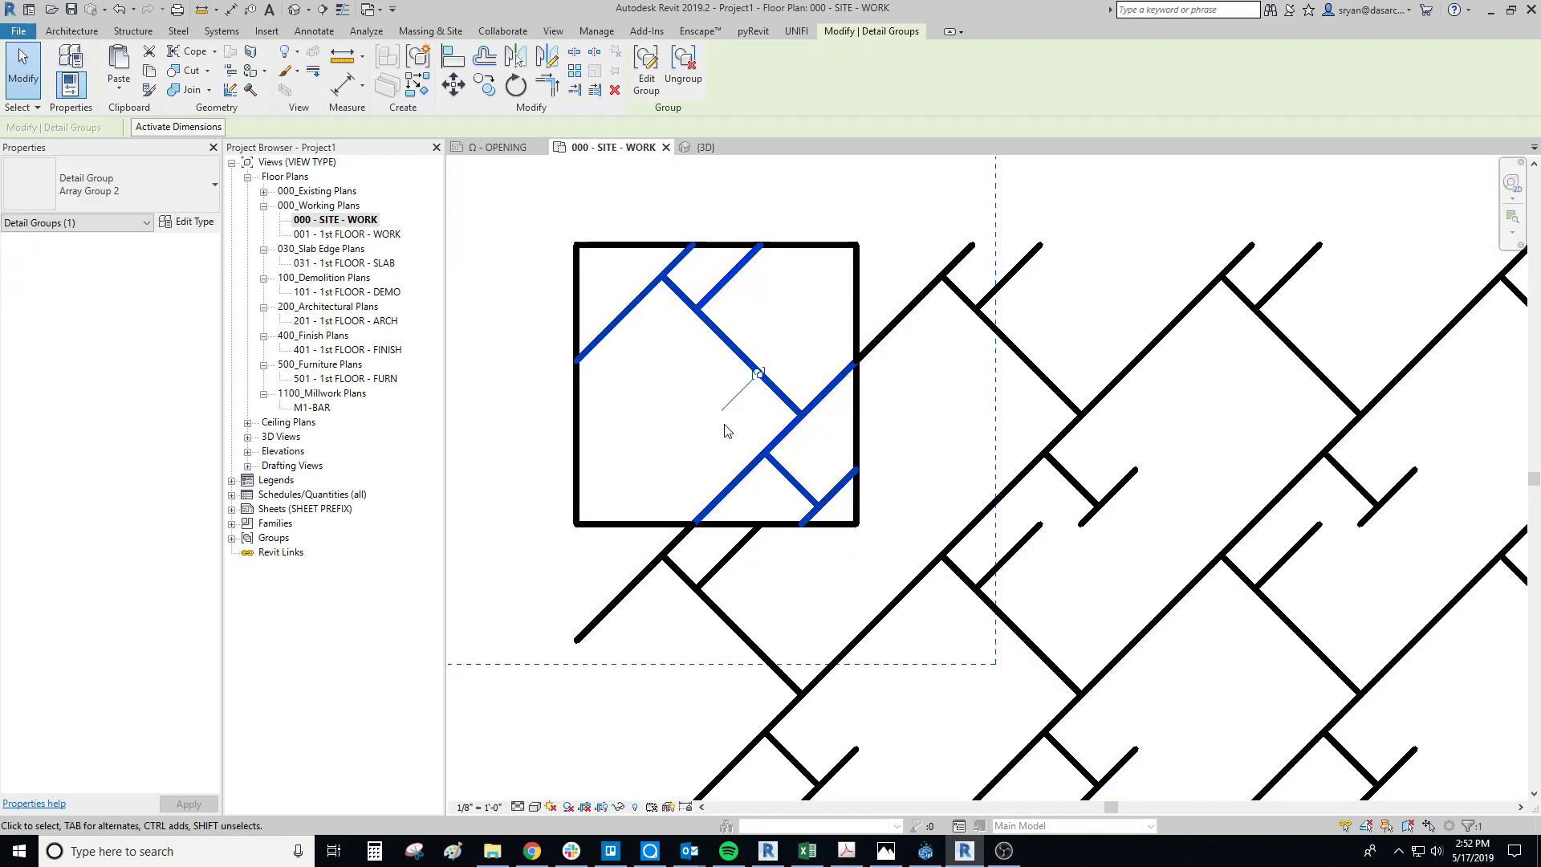
Step: Within the group, stretch the copied diagonal's lower end to the square's left edge, keeping it parallel to the upper corner diagonal
double_click(726, 300)
click(727, 276)
drag(693, 307, 578, 408)
click(393, 201)
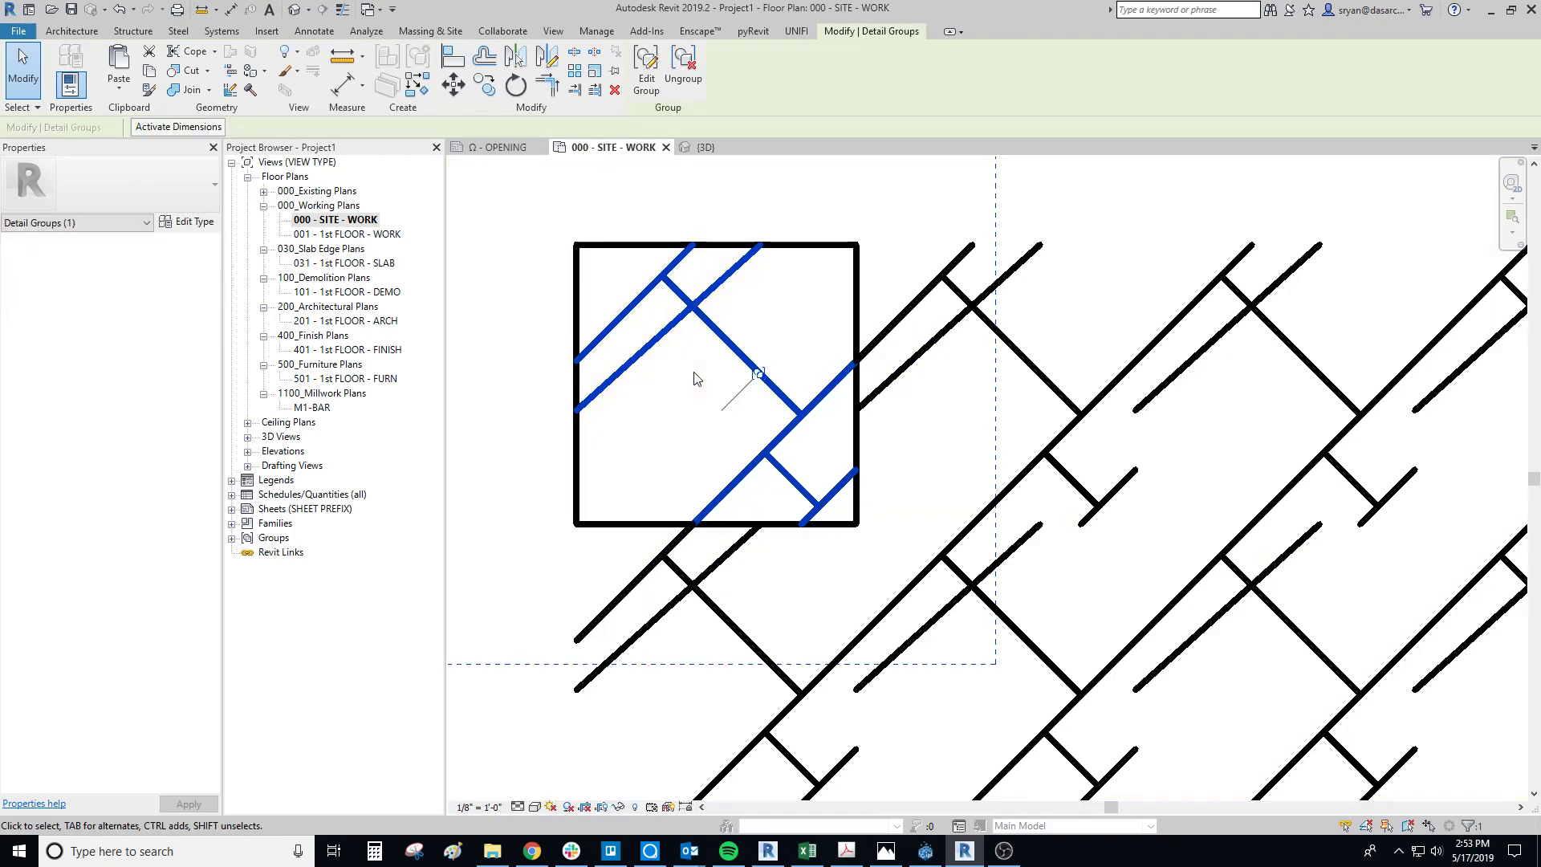
double_click(607, 383)
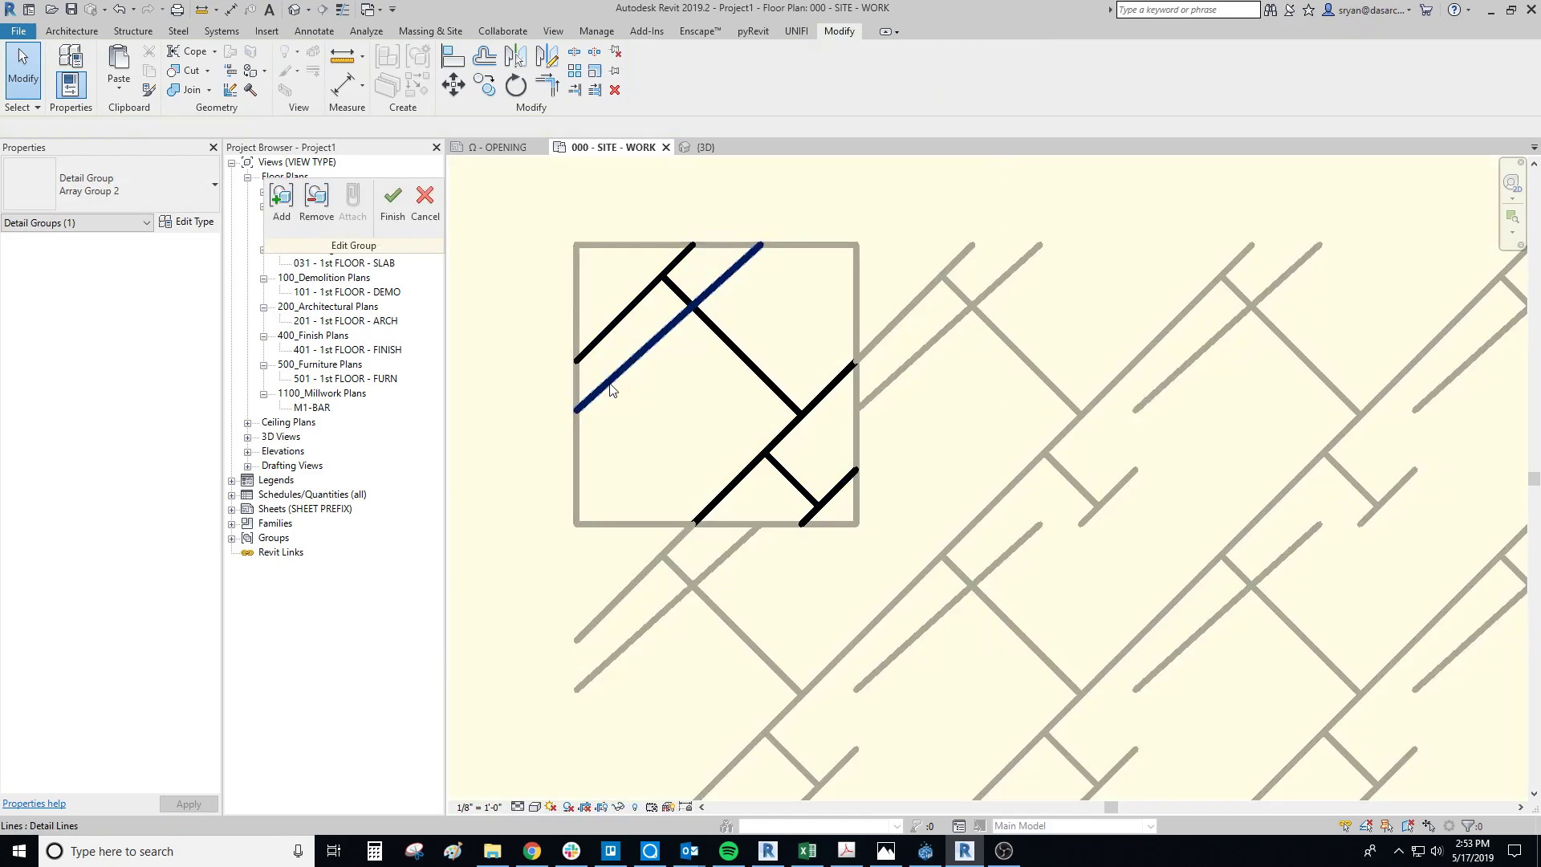
click(610, 381)
drag(647, 360, 577, 428)
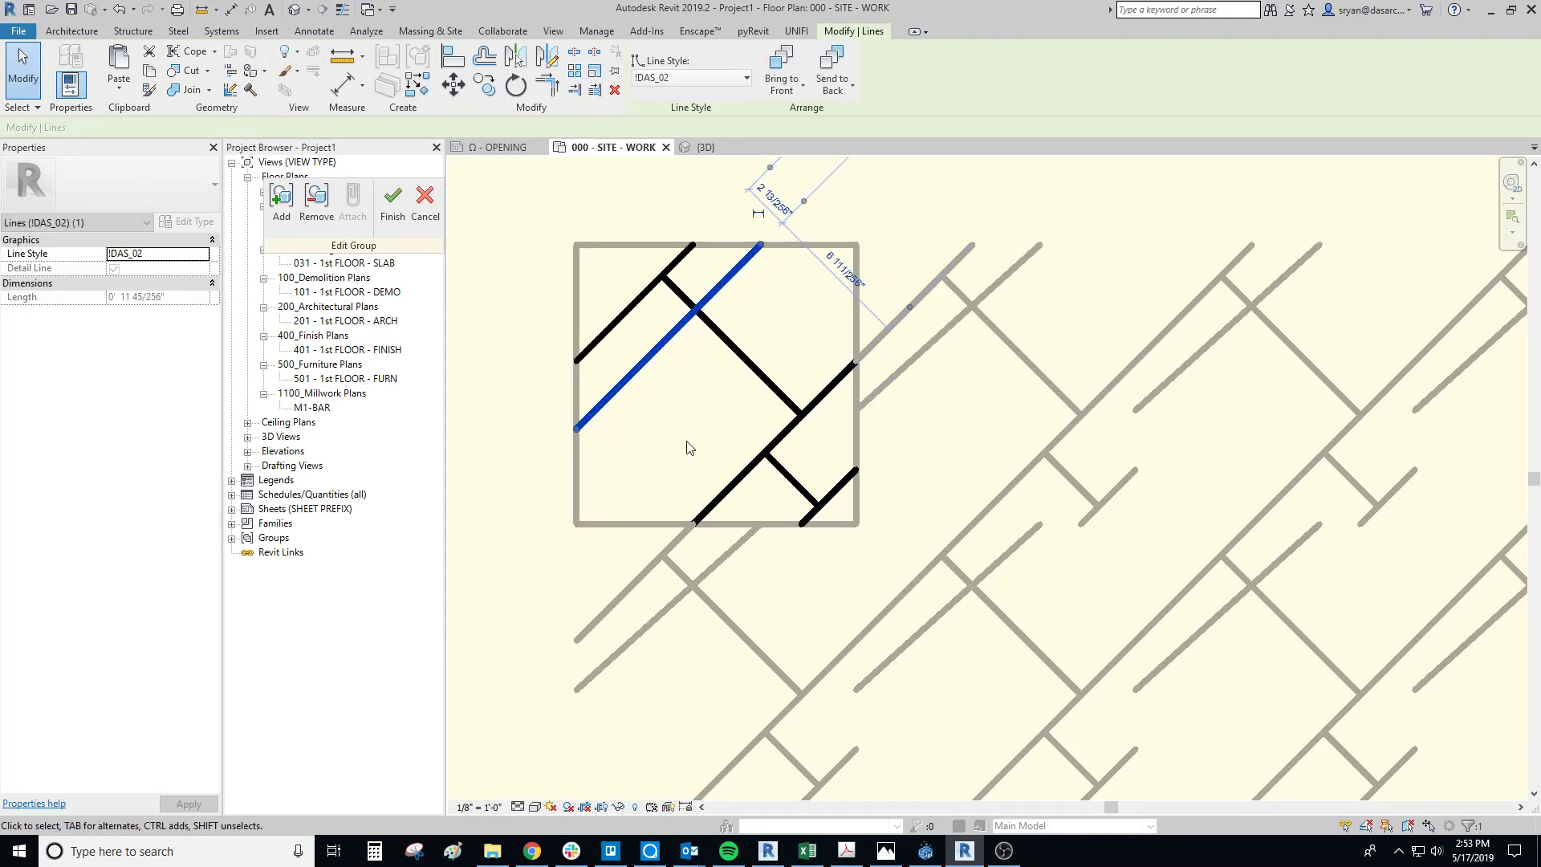
click(391, 213)
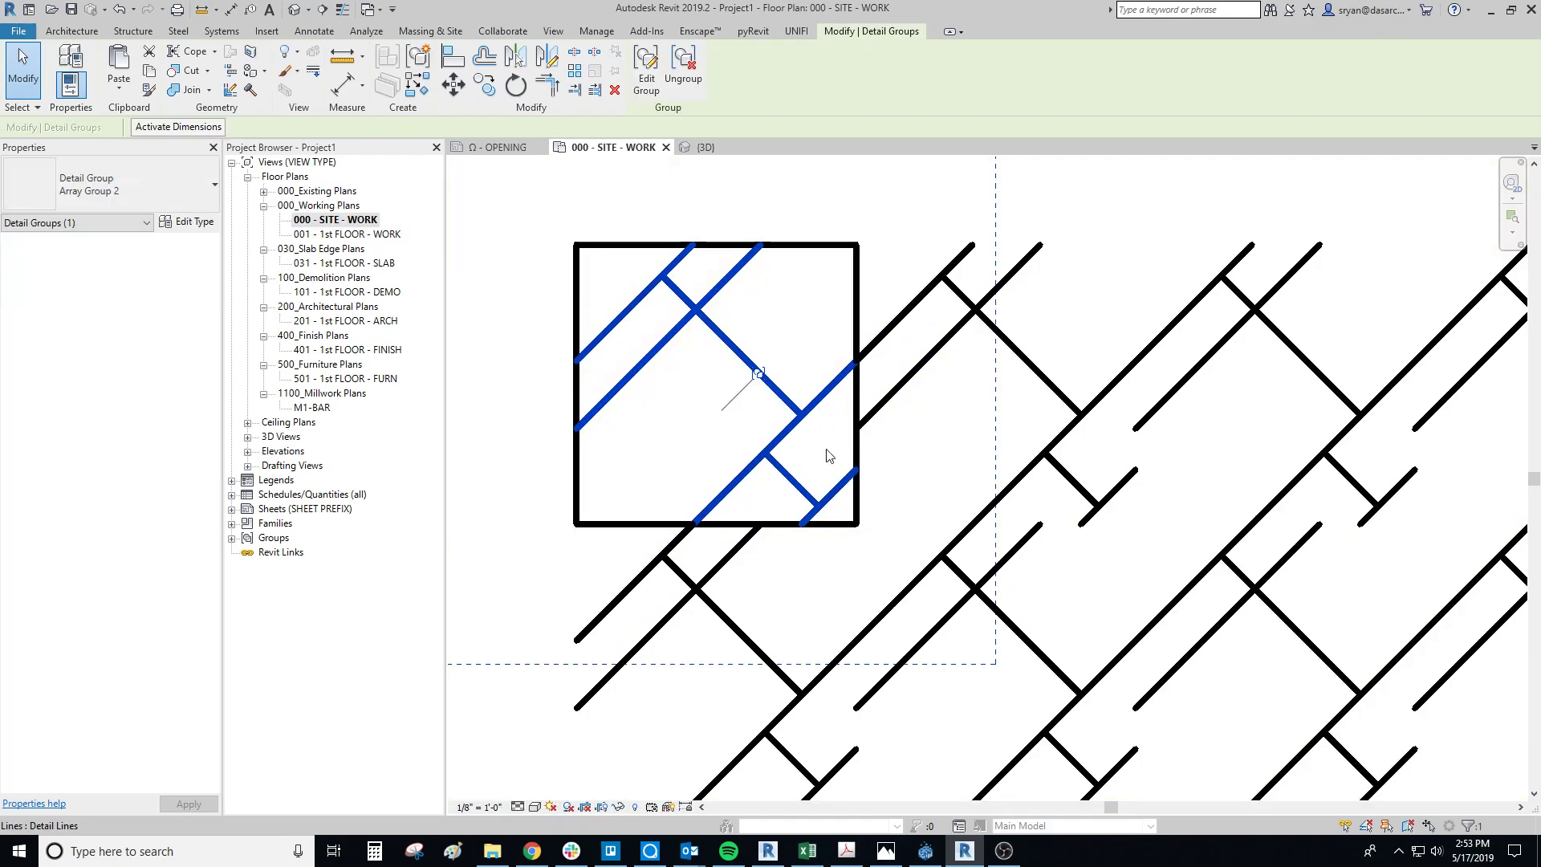
Step: In the nested group, move the new full-length diagonal to 2 1/2" from the parallel upper corner diagonal, and finish the group
click(681, 358)
double_click(654, 351)
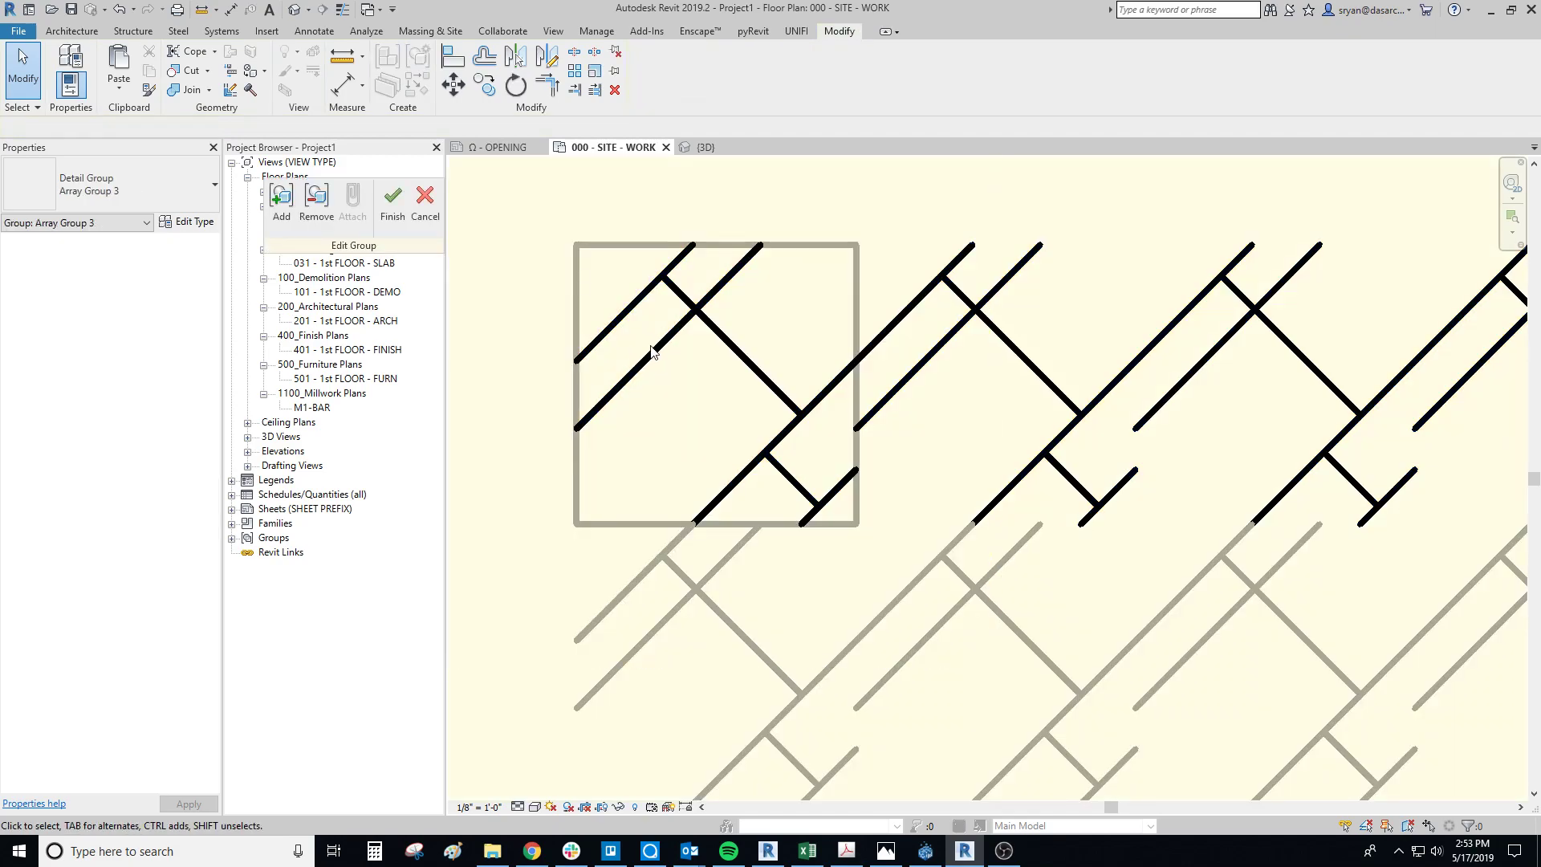
click(653, 357)
double_click(653, 357)
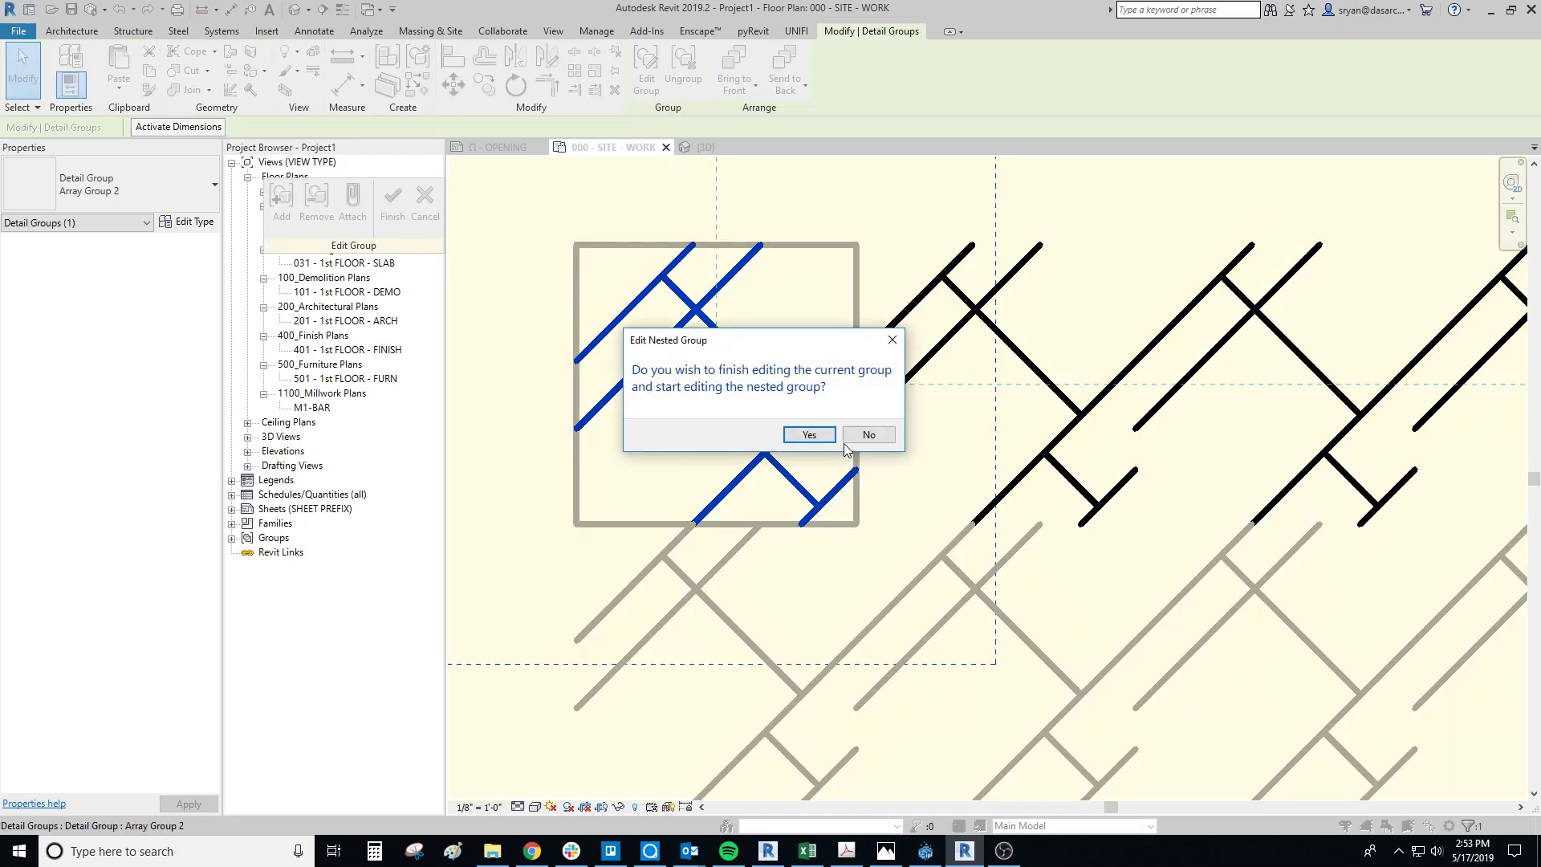
click(805, 438)
click(636, 372)
drag(637, 371, 647, 370)
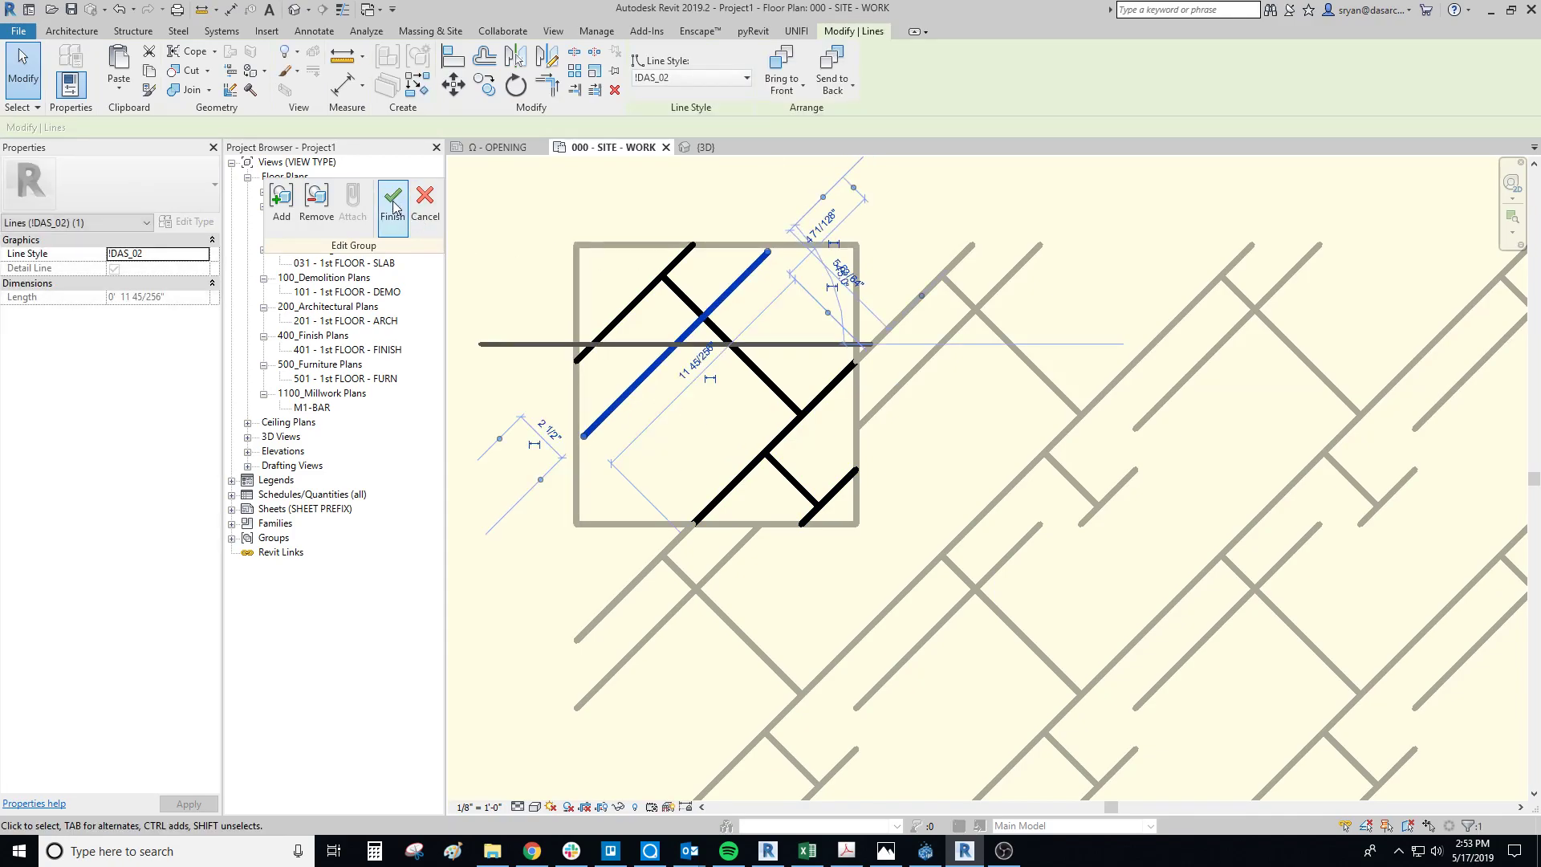
click(393, 201)
click(659, 425)
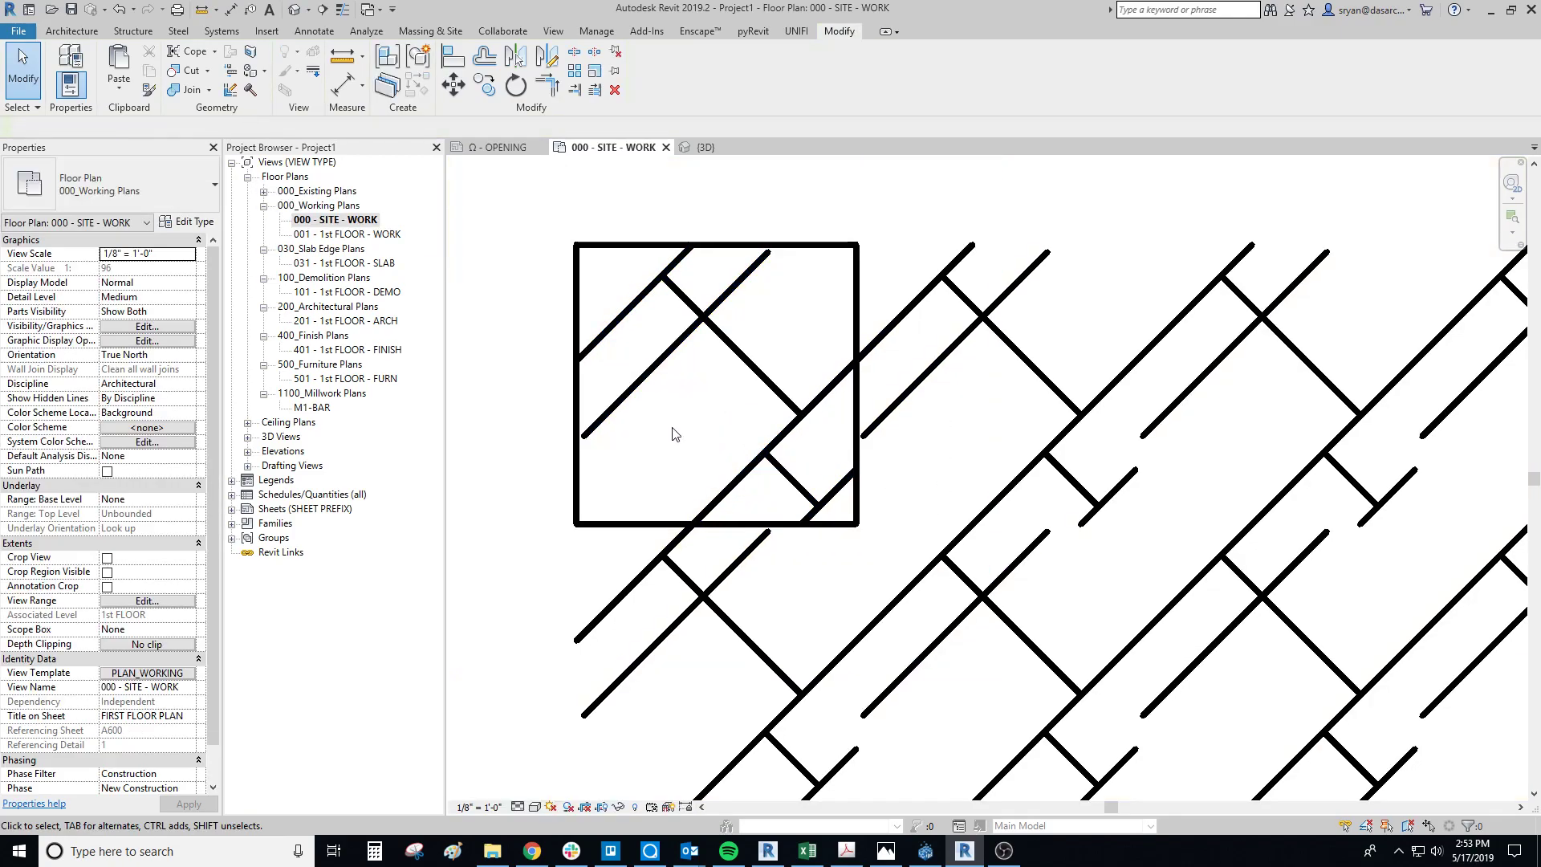
Step: Reopen the first tile's nested group and move the short lower corner diagonal to 2" from the long diagonal
scroll(671, 425, down, 3)
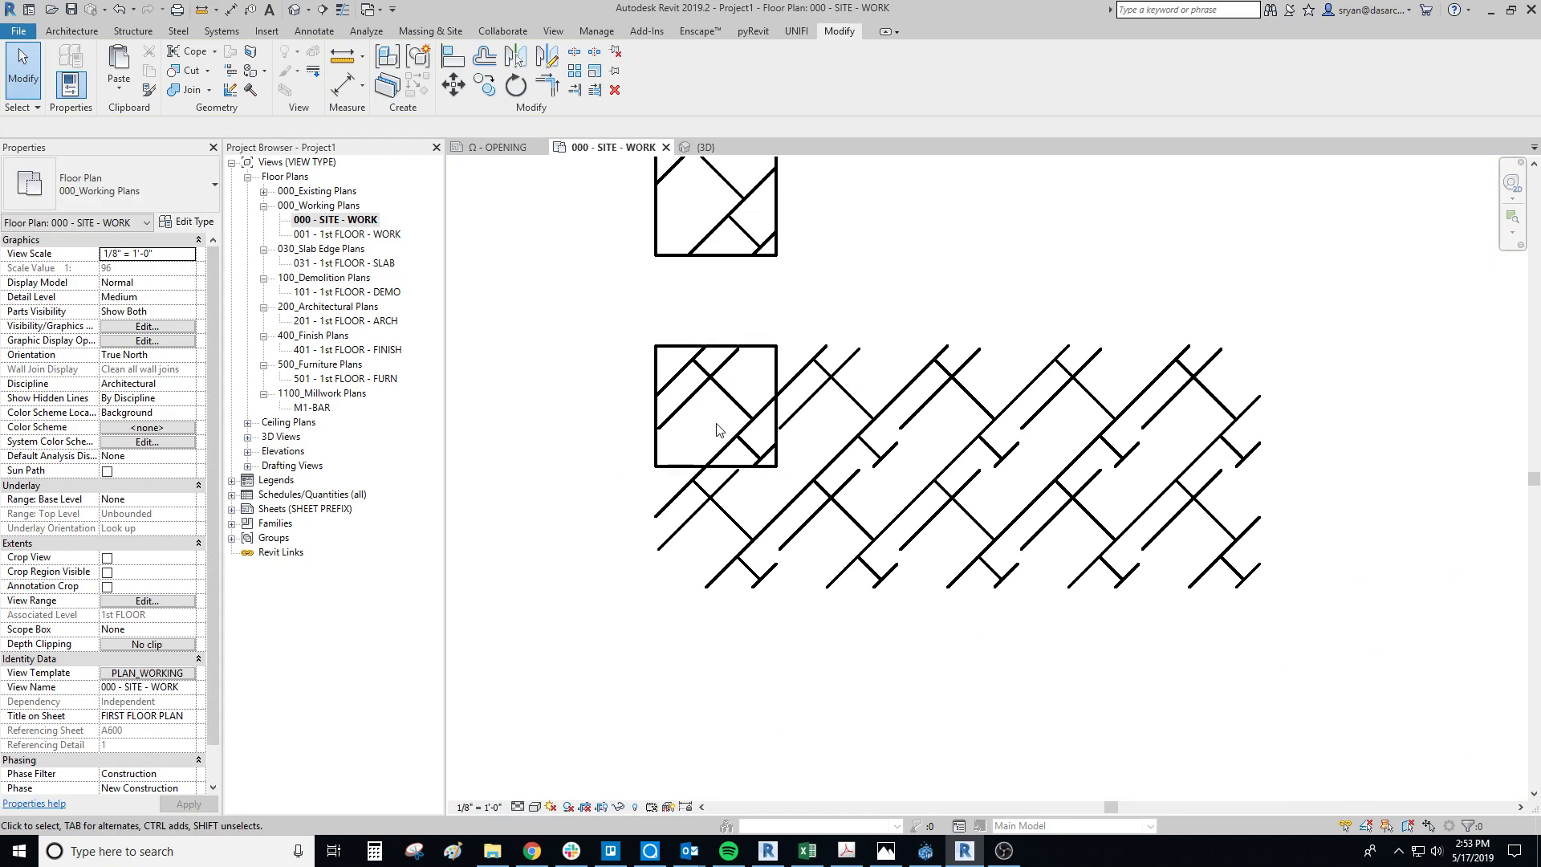
scroll(660, 405, up, 2)
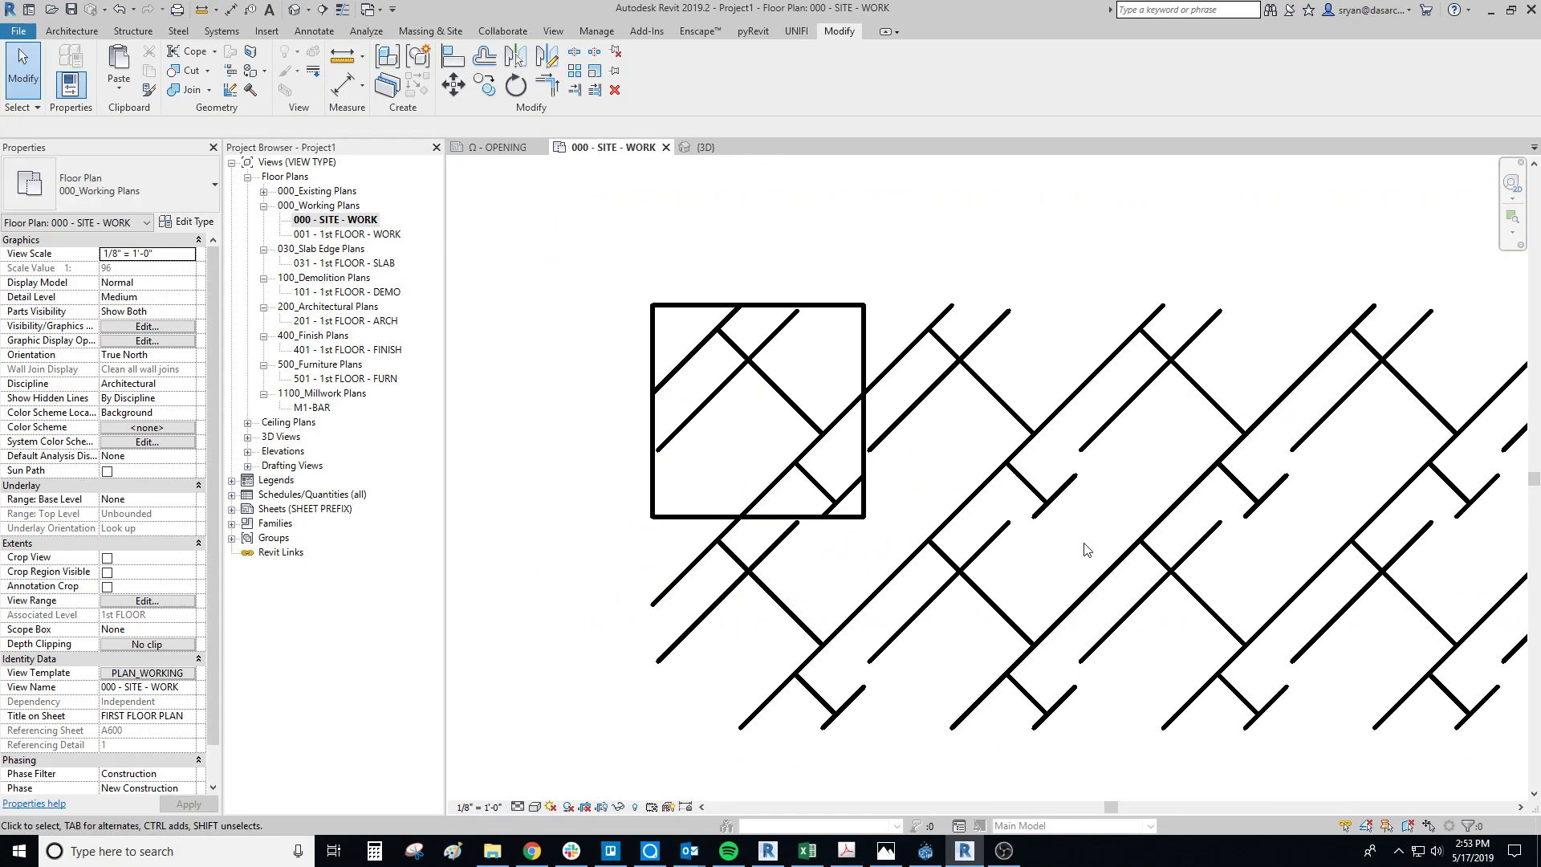
middle_drag(1323, 470, 961, 462)
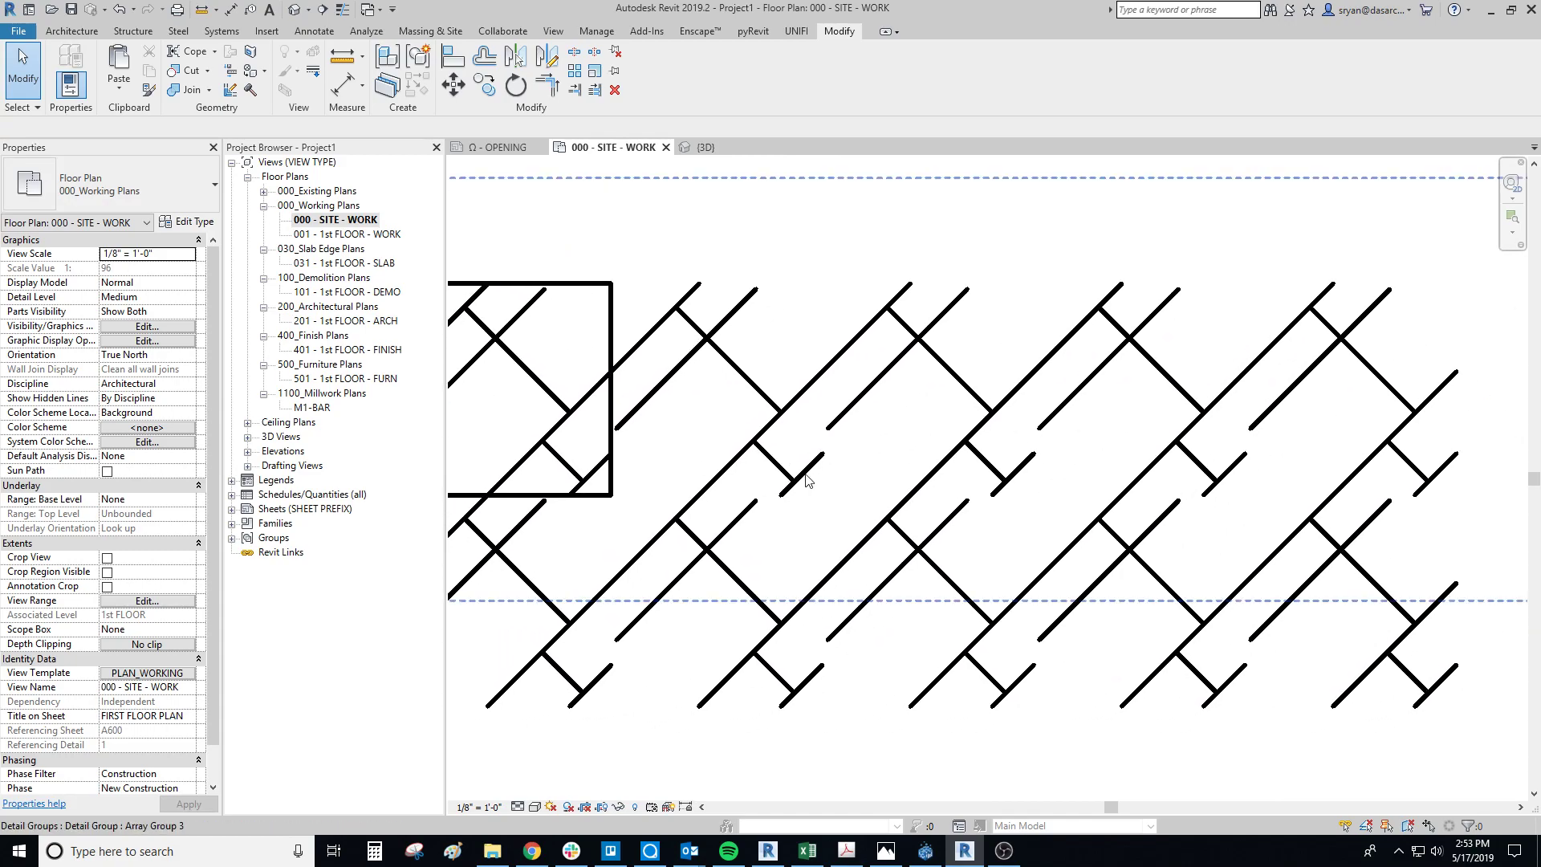
scroll(806, 480, up, 3)
double_click(1010, 467)
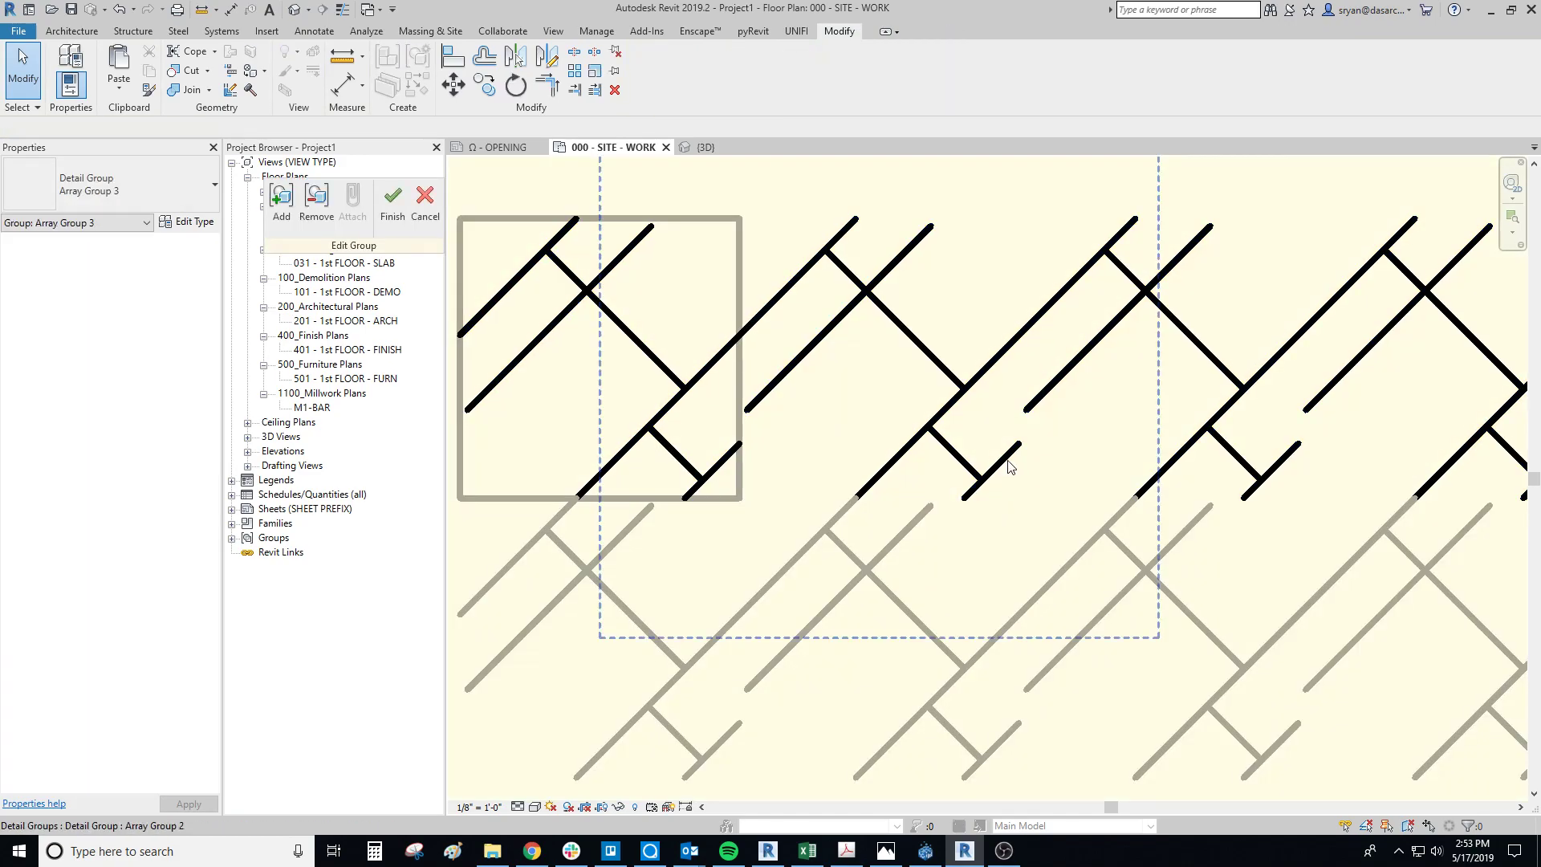
click(1009, 464)
click(711, 445)
click(720, 463)
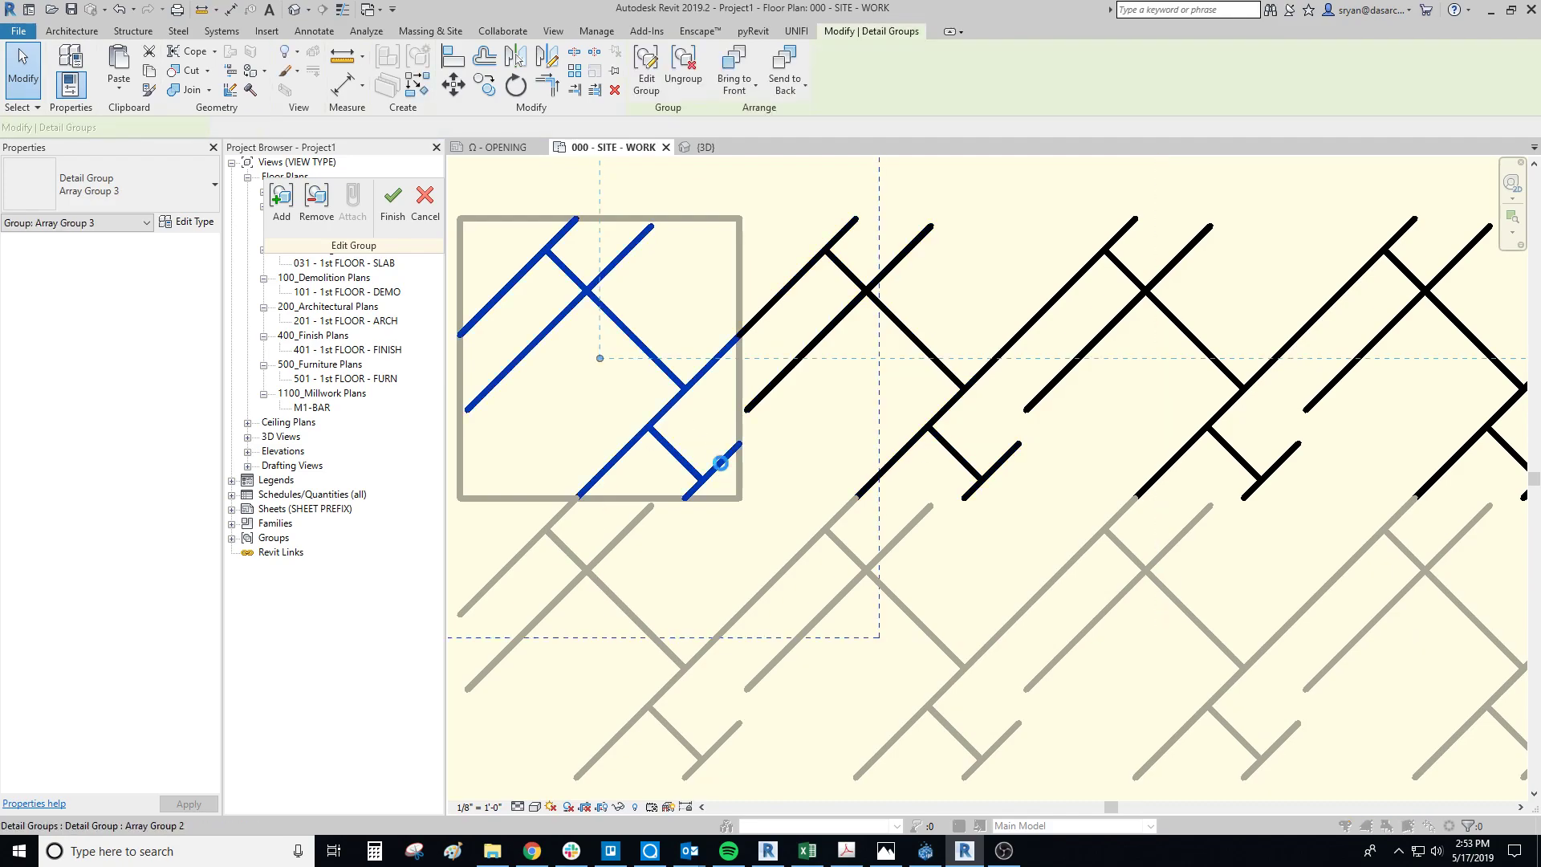
click(809, 434)
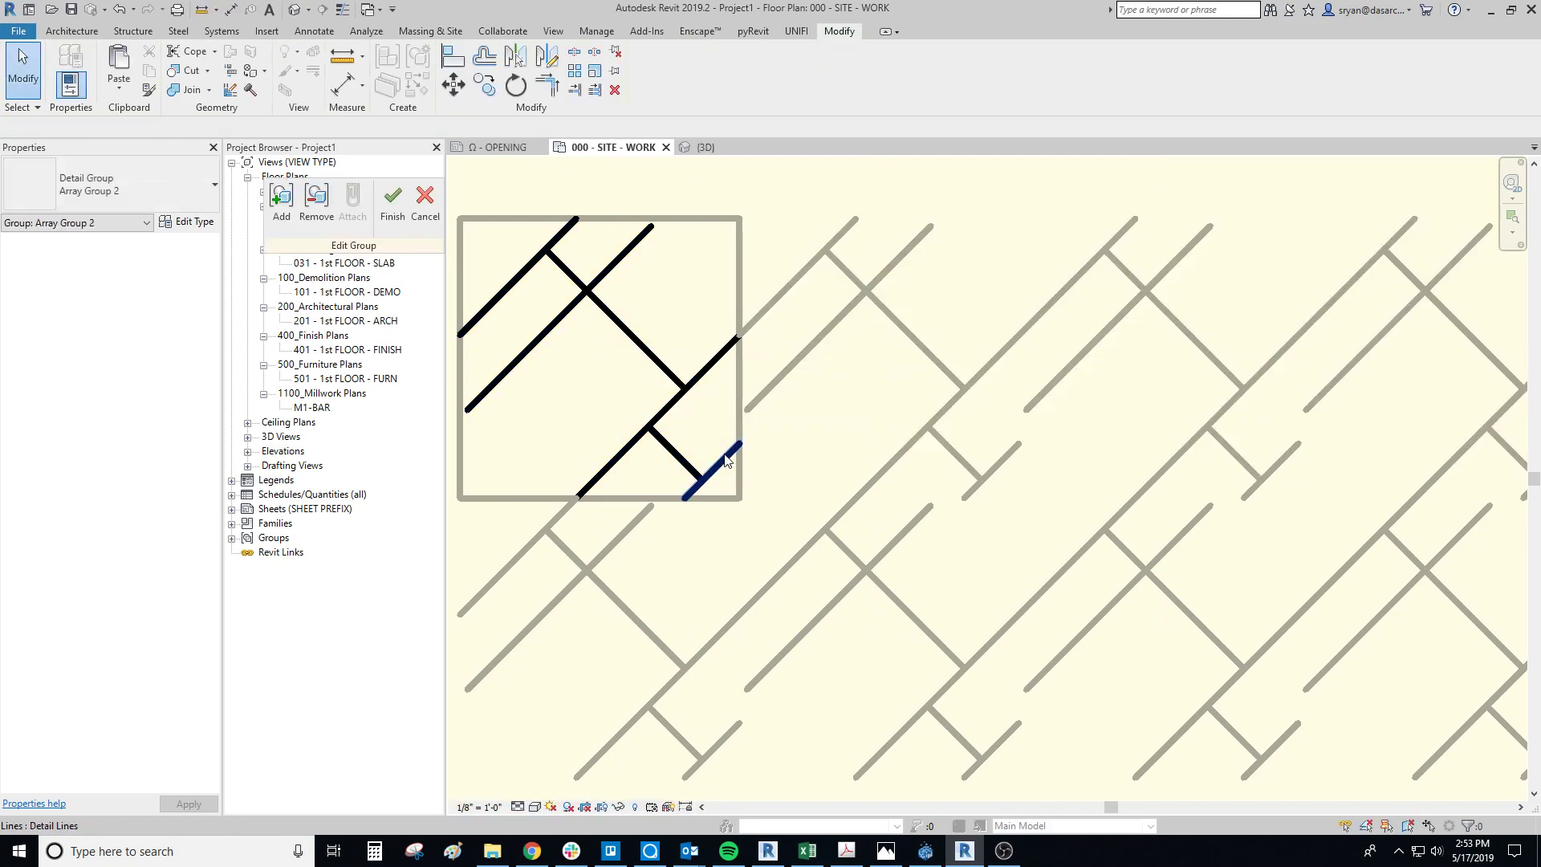
click(725, 431)
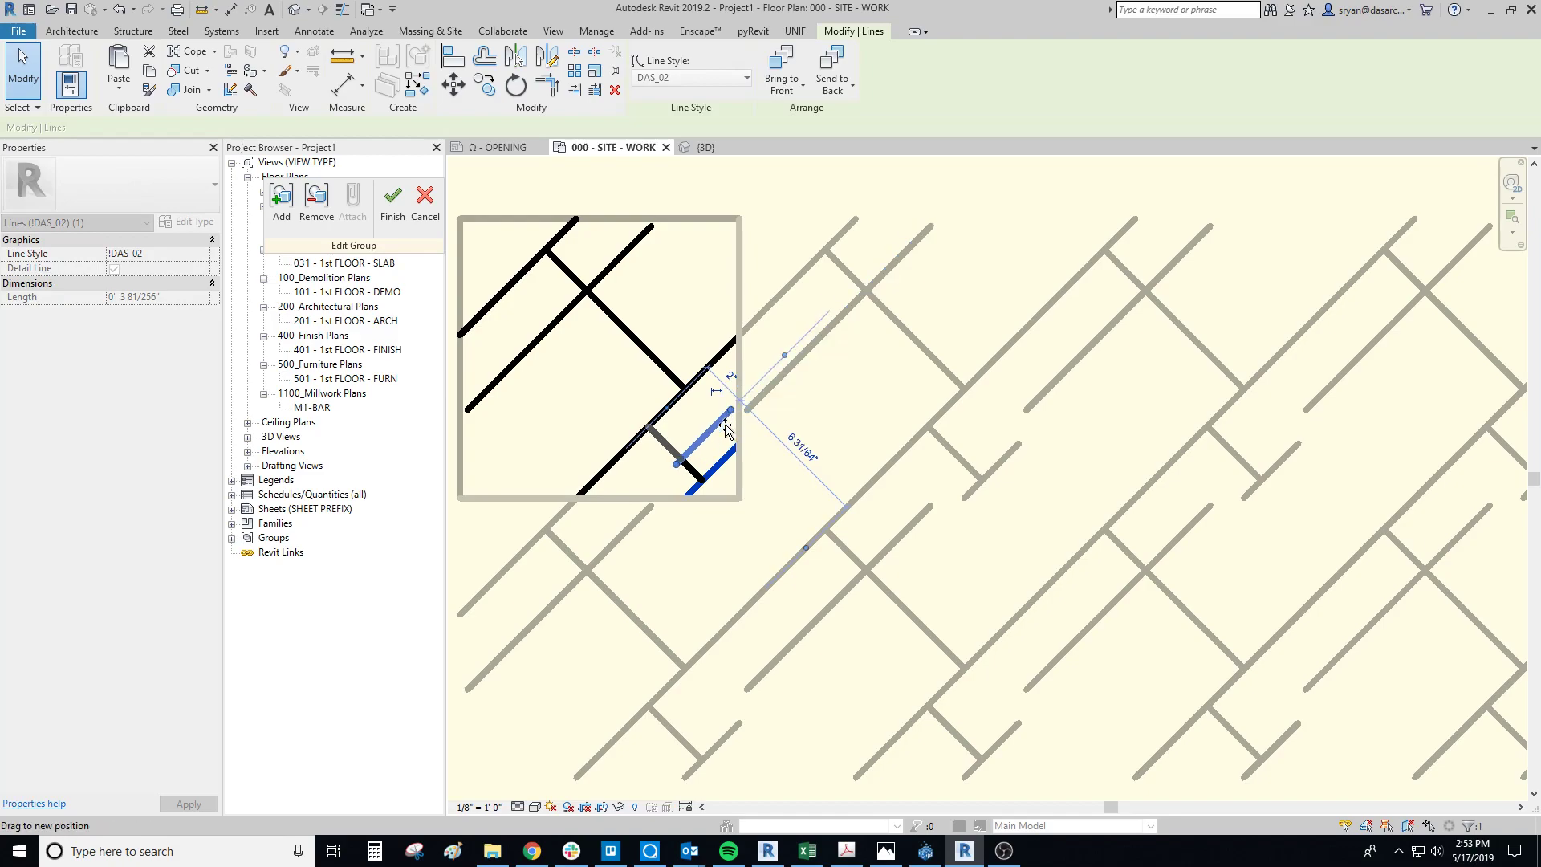
scroll(727, 434, up, 5)
mouse_move(731, 393)
mouse_down()
mouse_move(737, 417)
mouse_move(767, 413)
mouse_move(759, 395)
mouse_move(756, 409)
mouse_up()
Step: Stretch the short corner diagonal's upper end to the square's right edge and its lower end to the bottom edge
middle_drag(756, 409, 1023, 348)
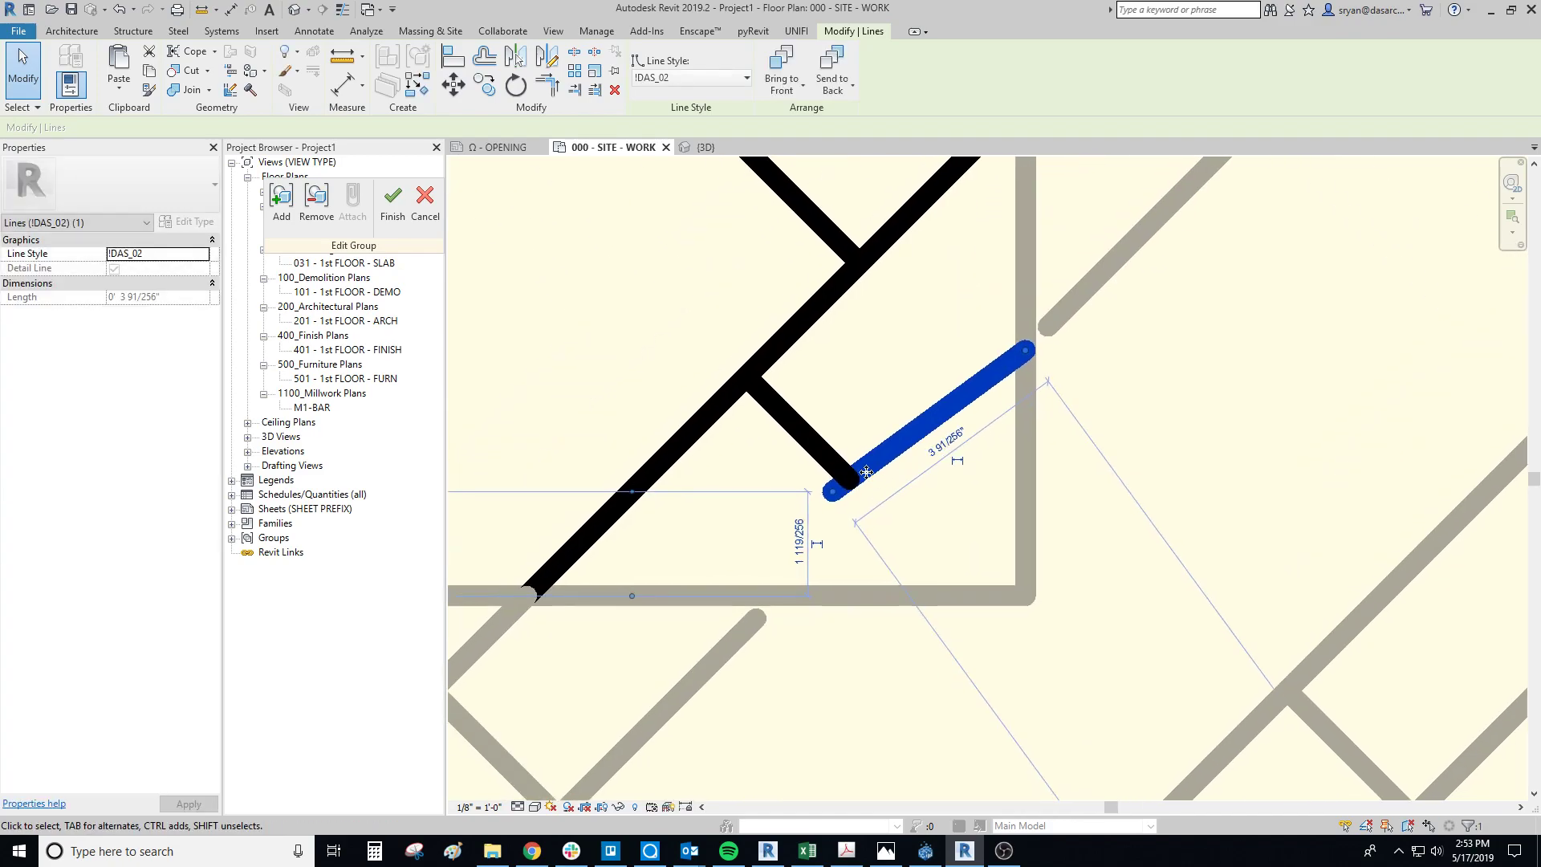
drag(831, 495, 795, 595)
scroll(1065, 361, down, 2)
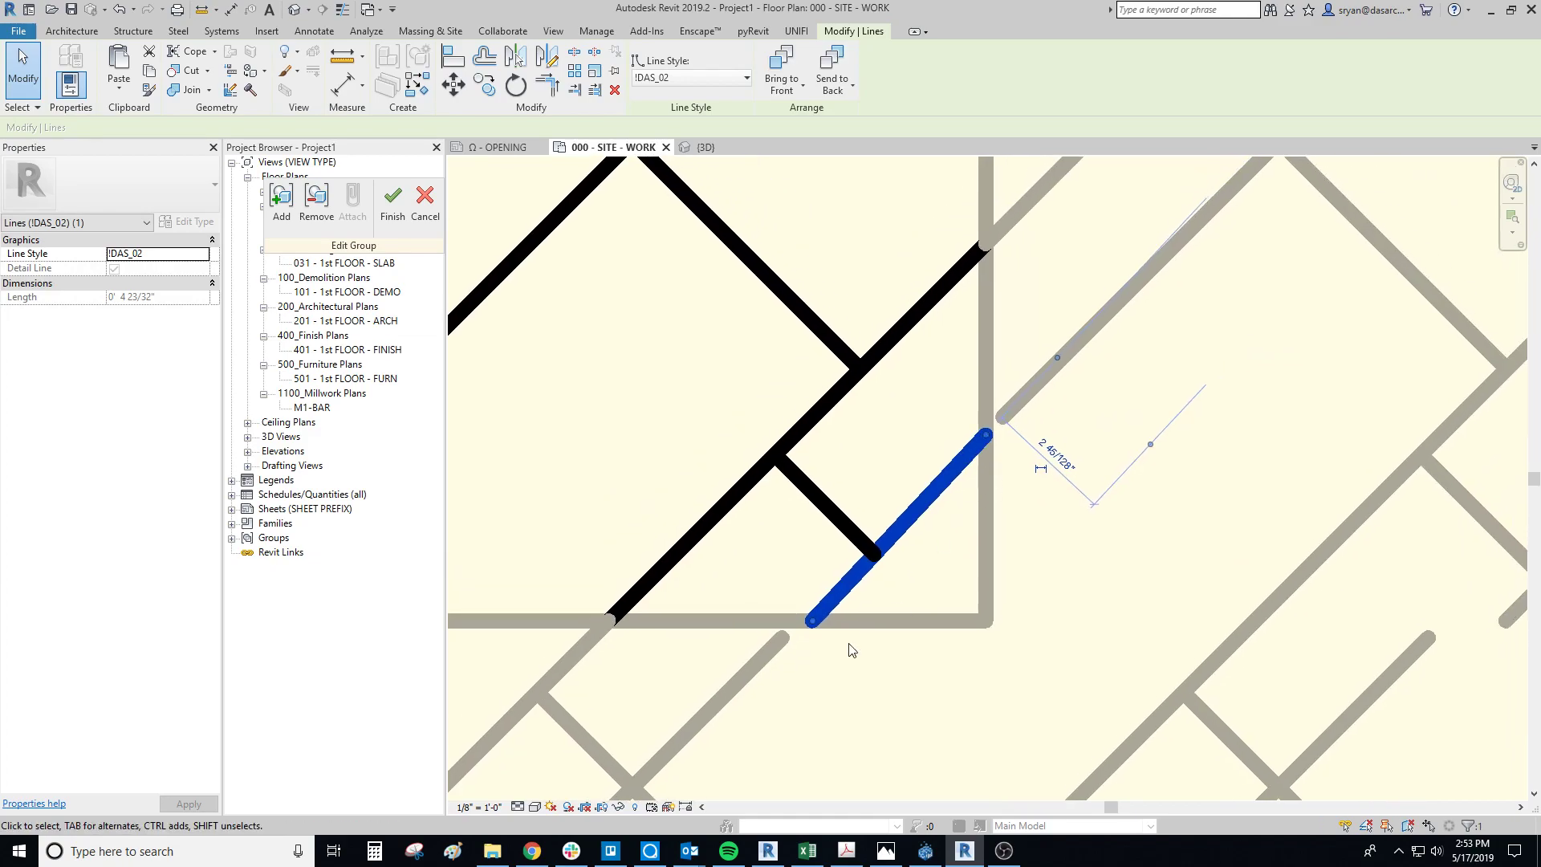
Step: Extend the second diagonal's ends to the square's top and left edges, and finish editing the group
scroll(747, 305, down, 3)
middle_drag(806, 453, 948, 588)
scroll(888, 299, up, 3)
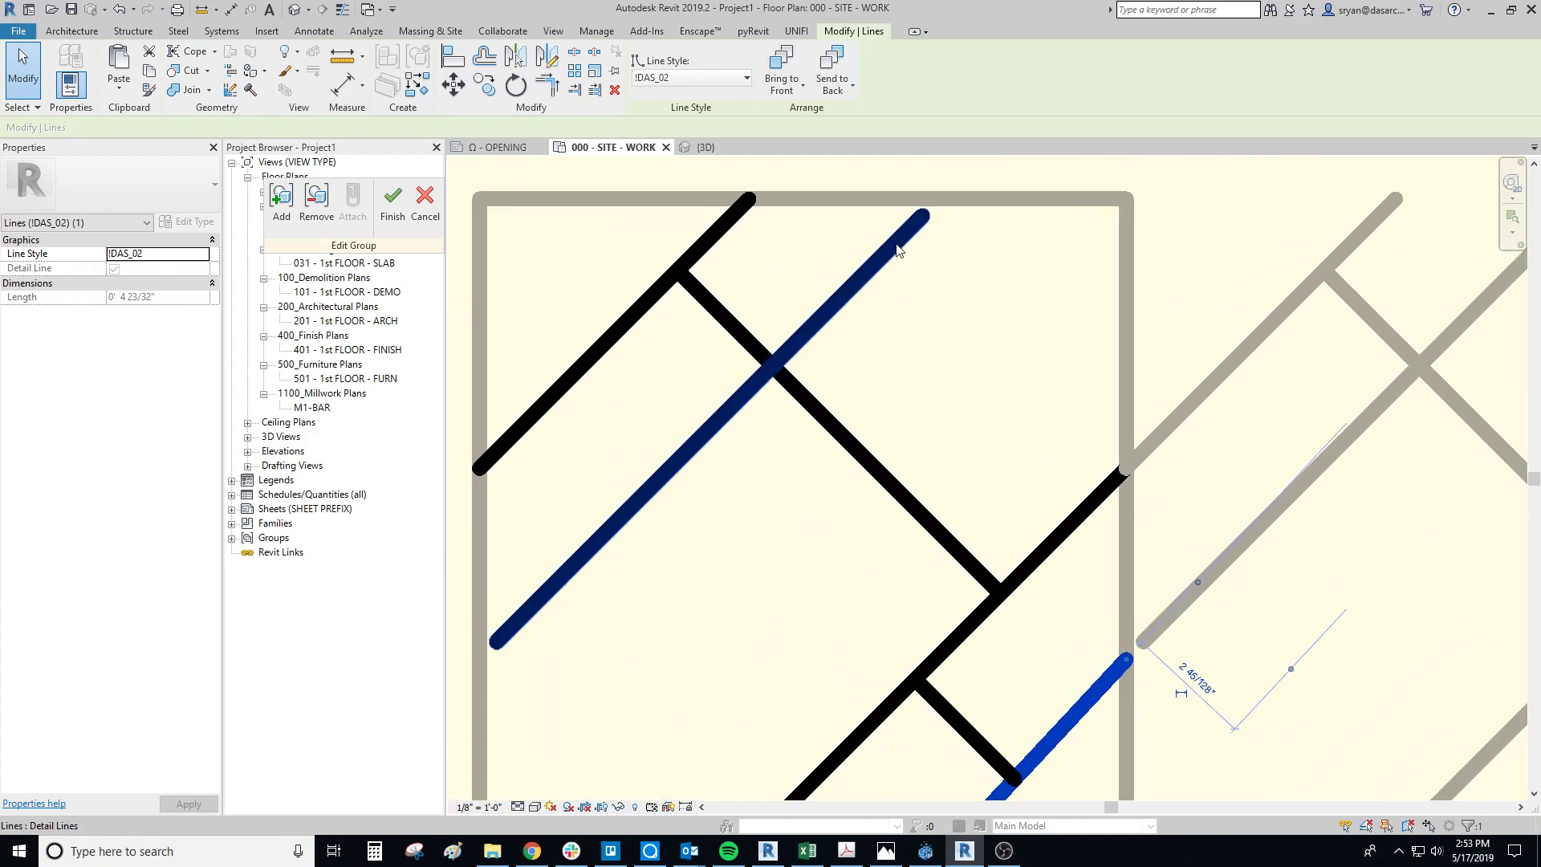
click(899, 242)
scroll(923, 206, up, 1)
scroll(923, 201, up, 1)
drag(922, 219, 946, 199)
scroll(889, 312, down, 2)
middle_drag(682, 490, 890, 404)
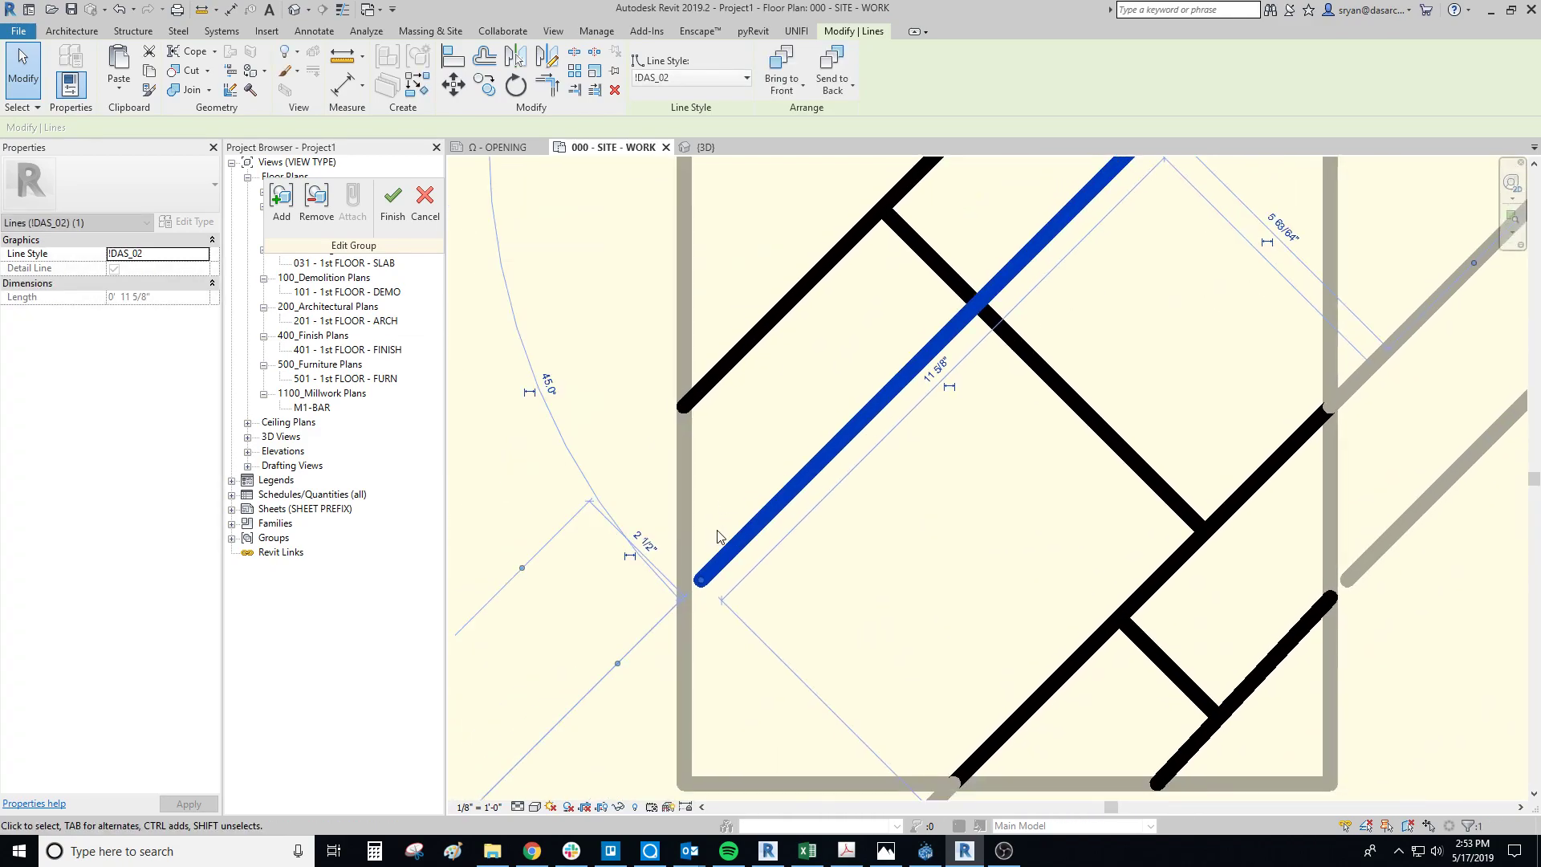
drag(705, 580, 686, 593)
scroll(686, 546, down, 3)
click(723, 498)
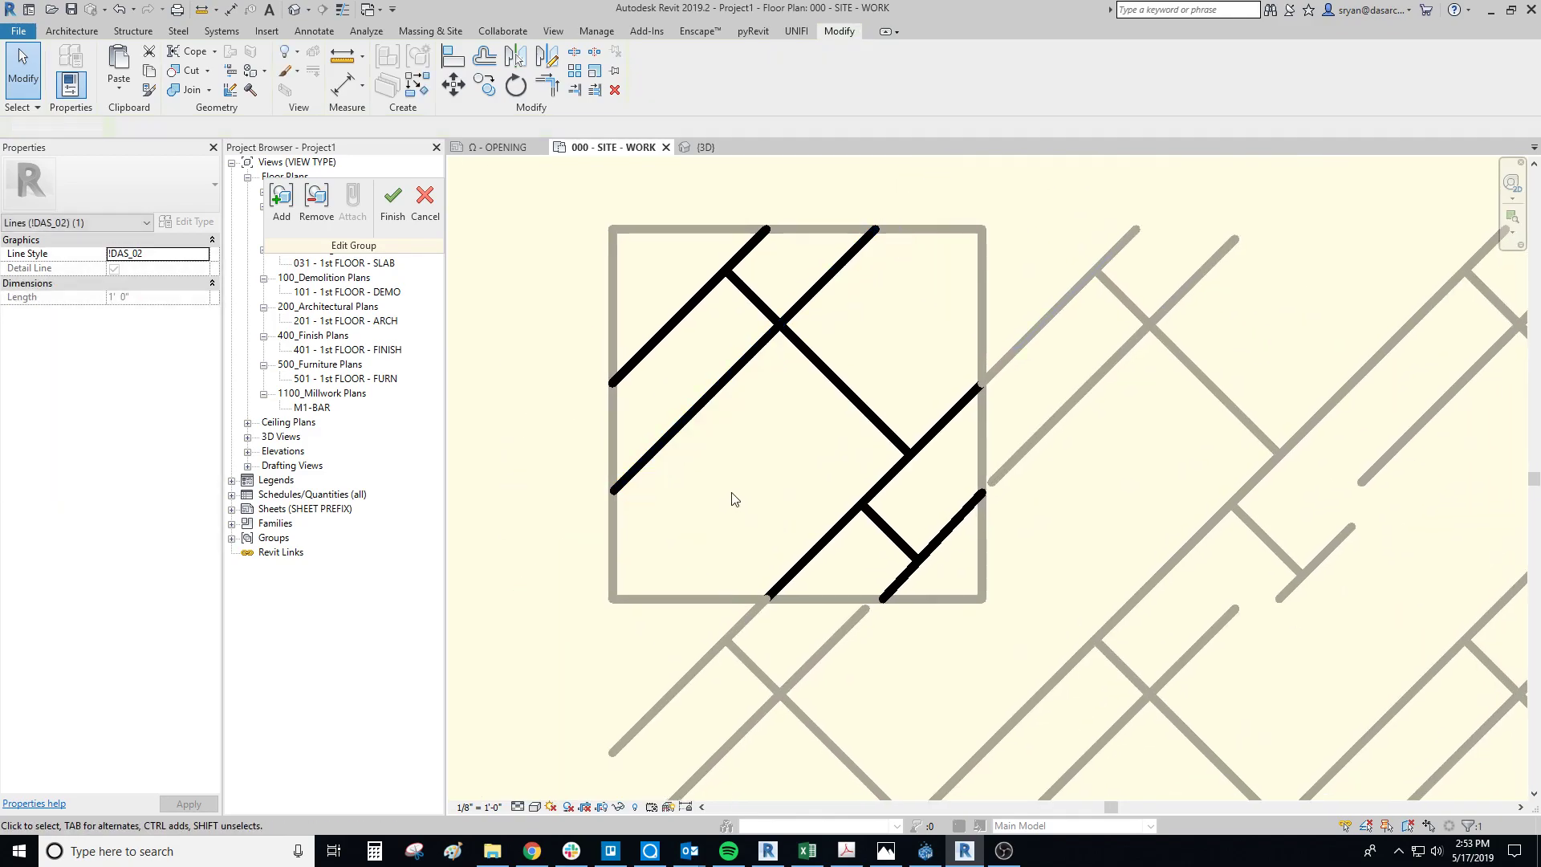
click(393, 200)
Step: In the first tile's group, align the short corner diagonal's lower end with the diagonal of the tile below, and finish the group
scroll(1127, 570, down, 1)
scroll(1127, 570, down, 1)
scroll(898, 550, up, 3)
middle_drag(899, 549, 682, 572)
scroll(917, 634, down, 1)
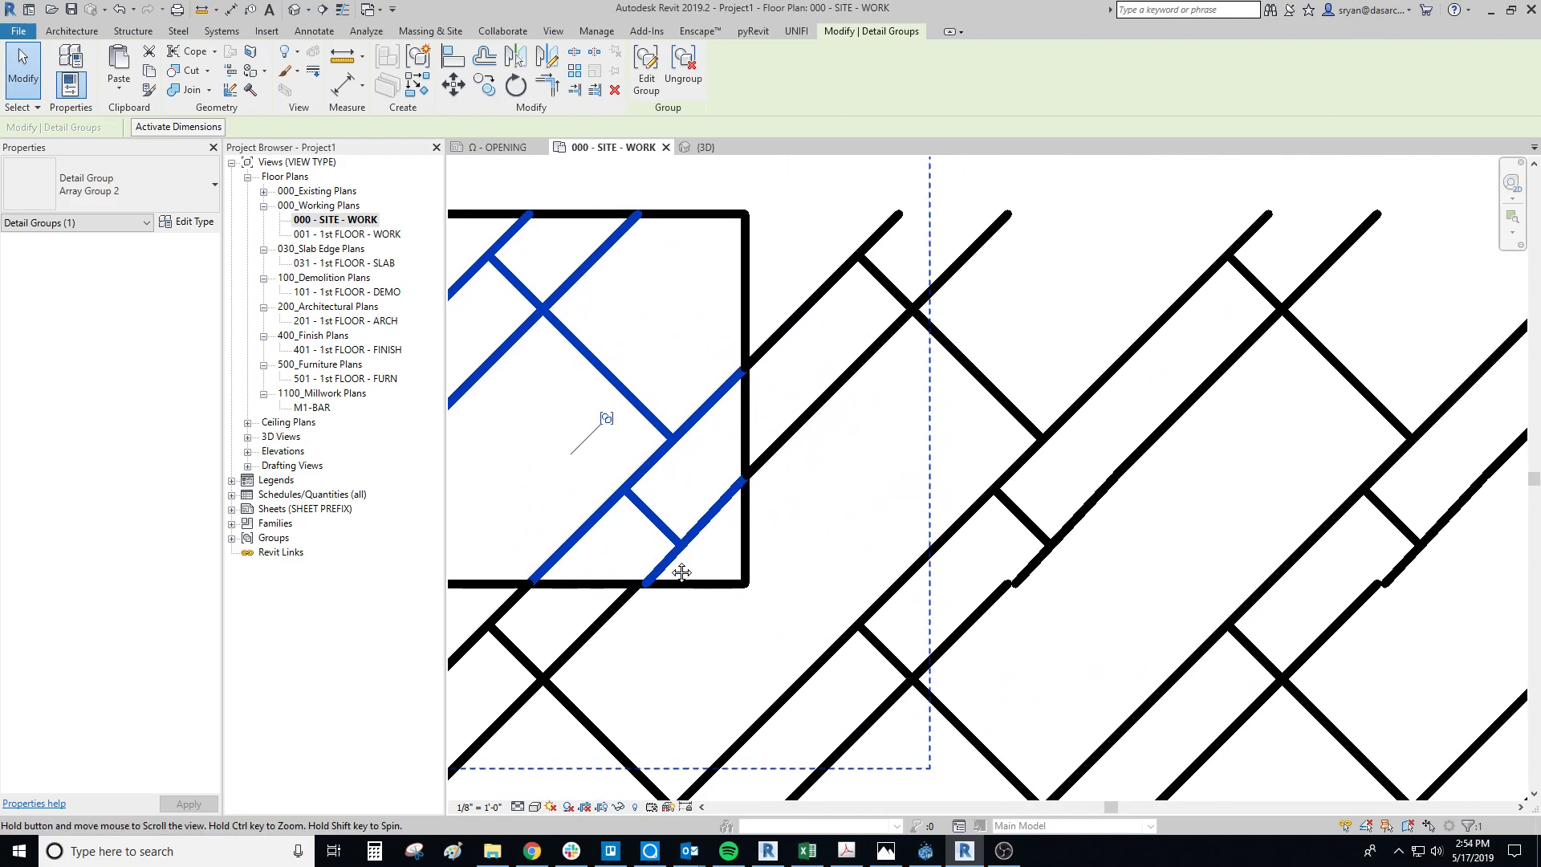
scroll(682, 572, up, 2)
double_click(646, 590)
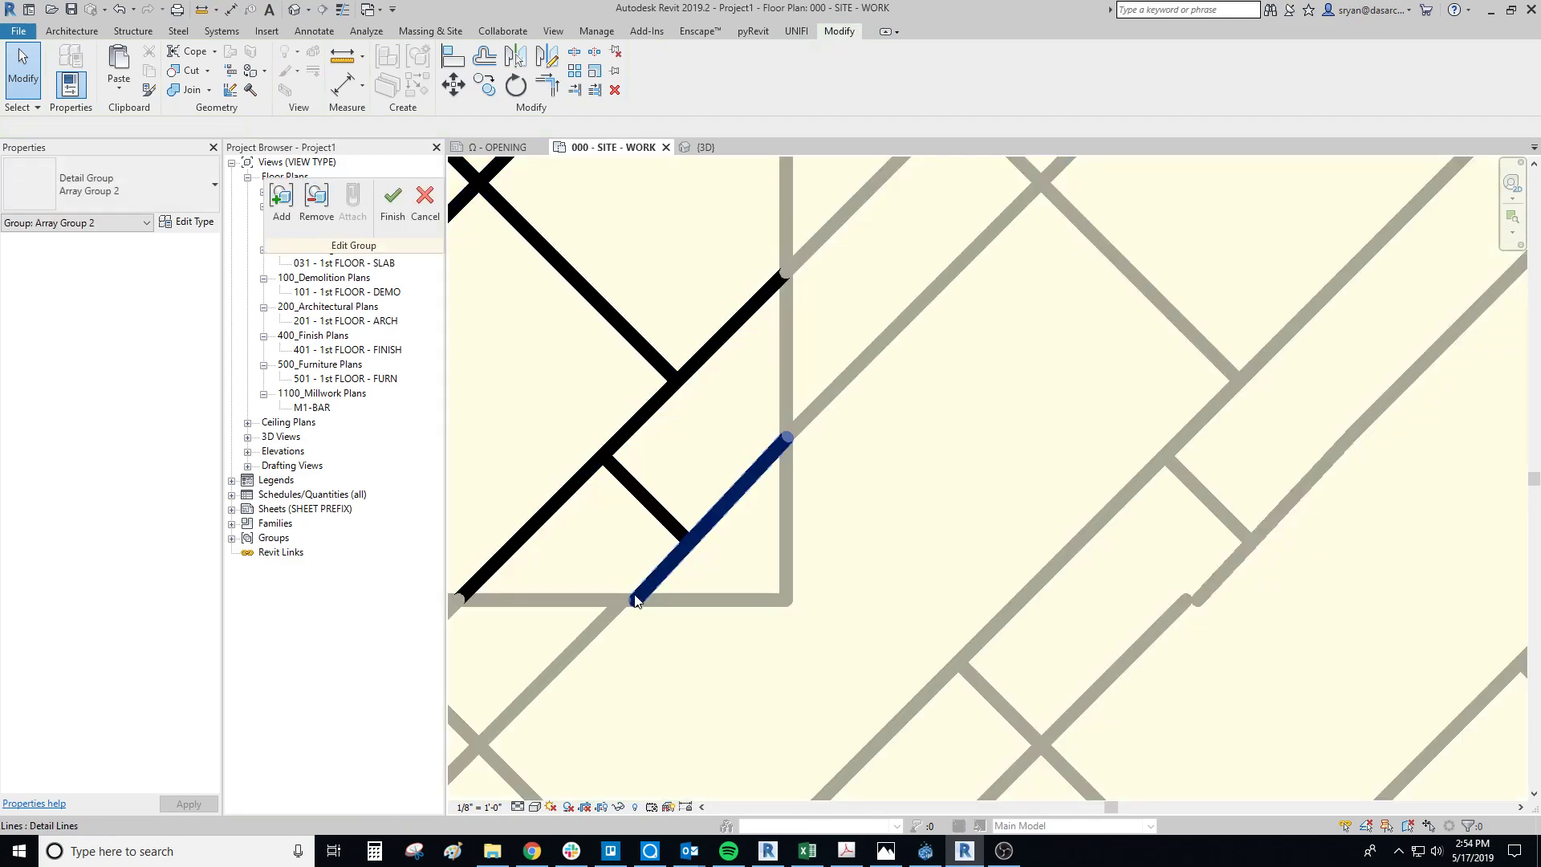
click(635, 602)
scroll(632, 603, up, 2)
mouse_move(633, 601)
mouse_down()
mouse_move(606, 586)
mouse_move(623, 599)
mouse_up()
scroll(760, 523, down, 3)
middle_drag(758, 511, 698, 485)
click(826, 522)
click(392, 200)
Step: In the nested group, shorten the long perpendicular line's upper end to the second diagonal, and finish editing the group
scroll(803, 425, down, 2)
scroll(698, 485, down, 2)
click(1456, 615)
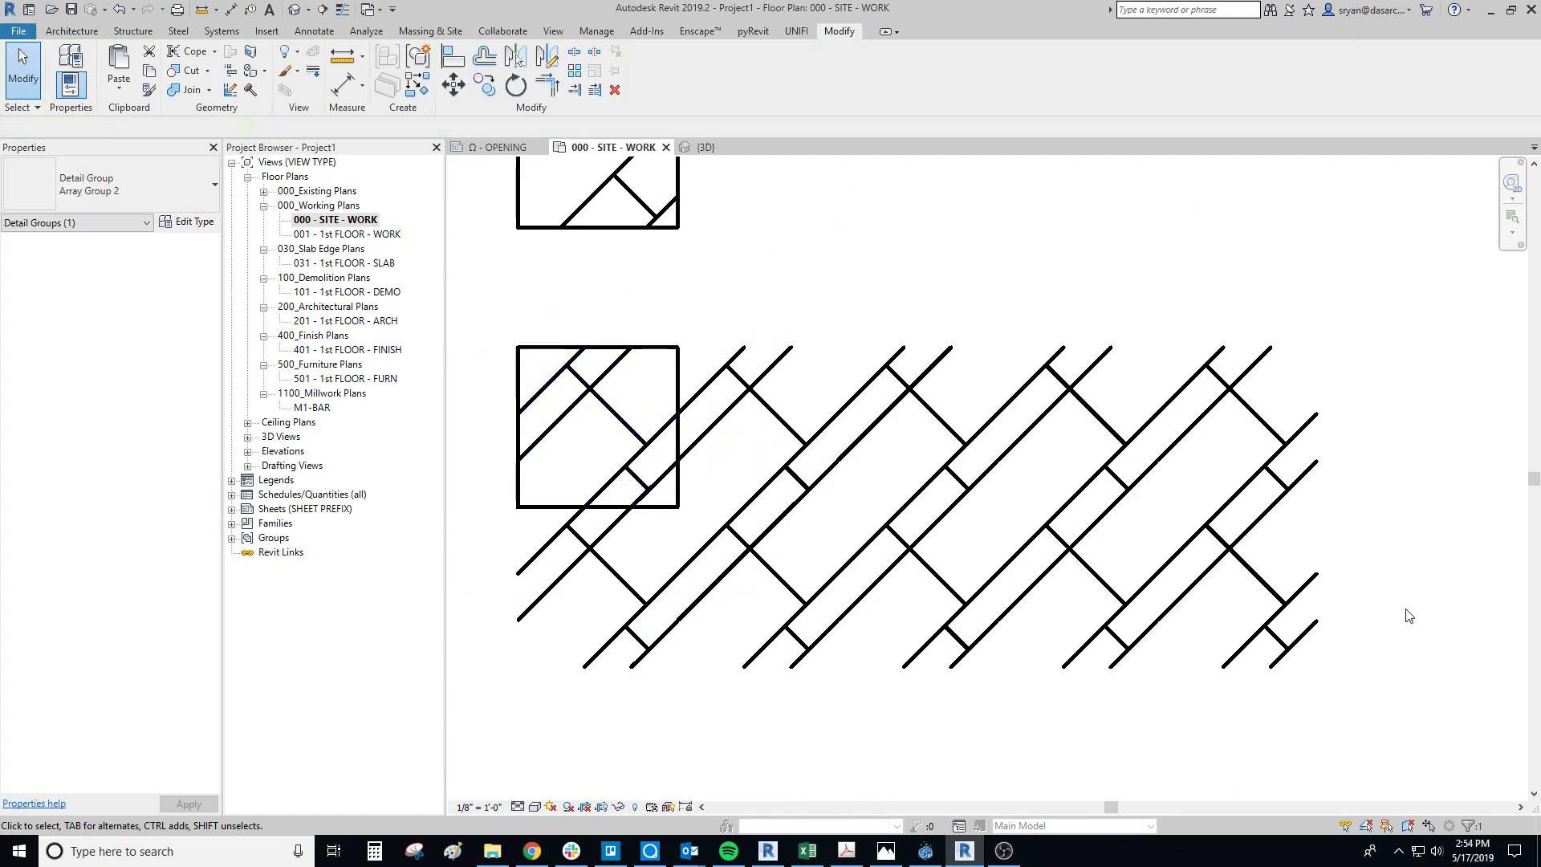
scroll(619, 440, up, 2)
double_click(557, 357)
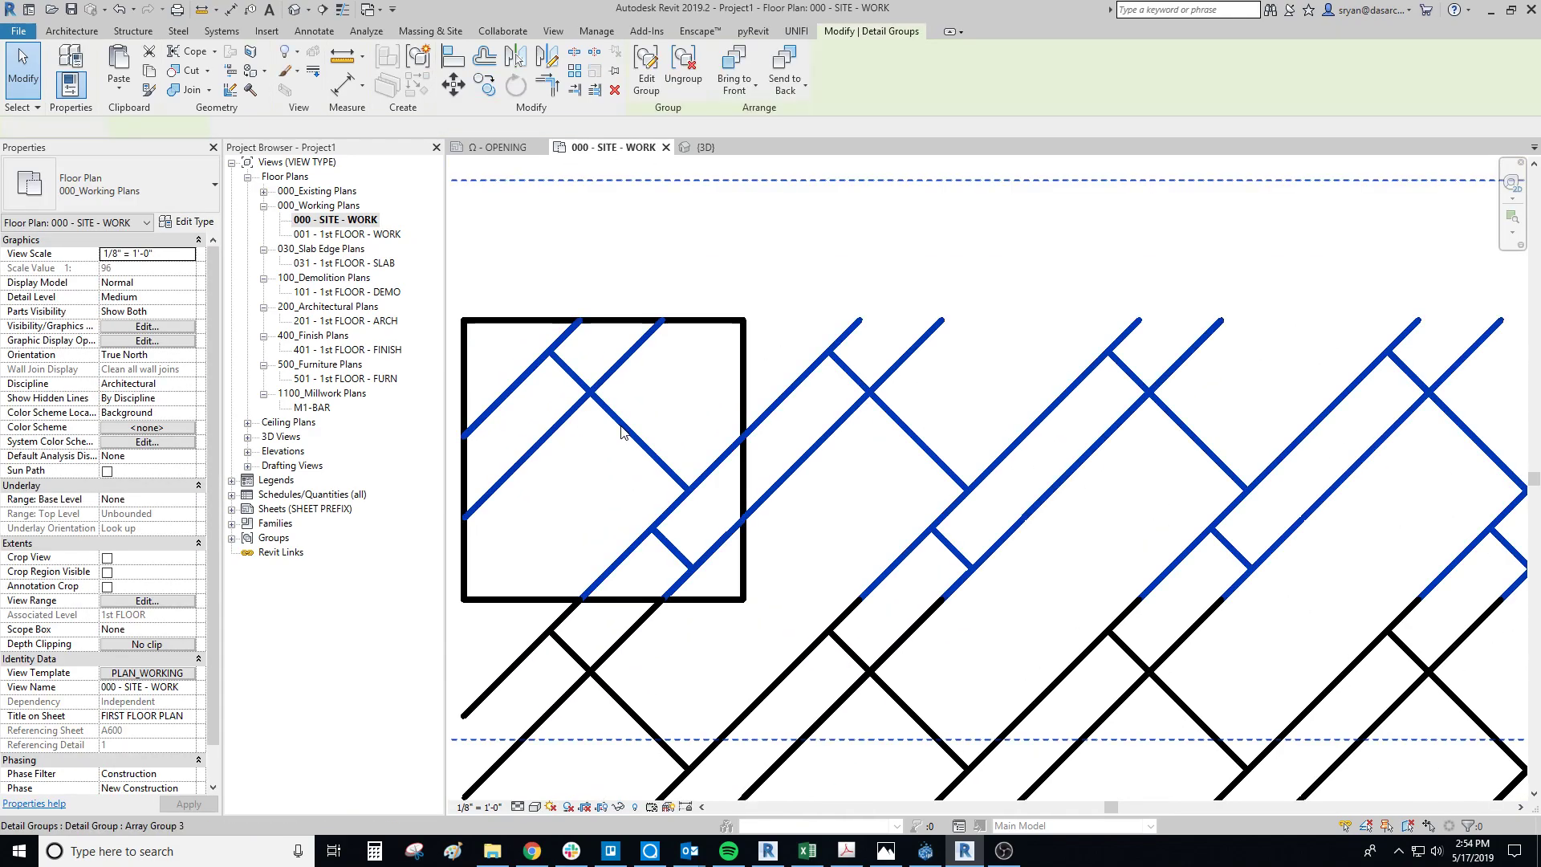
double_click(561, 363)
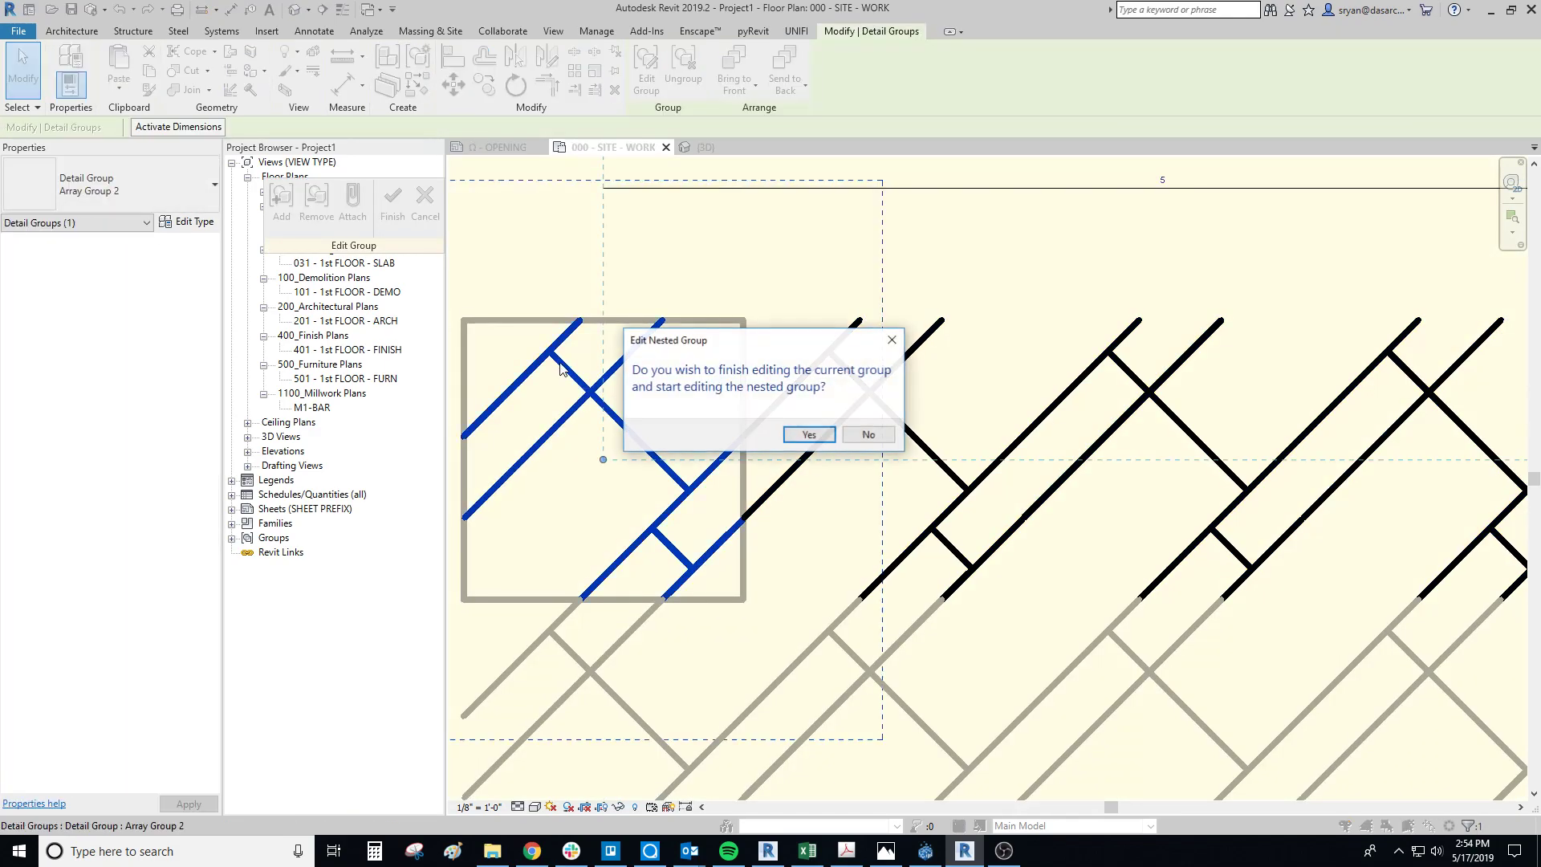
click(802, 437)
click(566, 371)
drag(550, 352, 591, 392)
click(640, 505)
scroll(640, 508, down, 1)
middle_drag(641, 508, 637, 504)
click(392, 197)
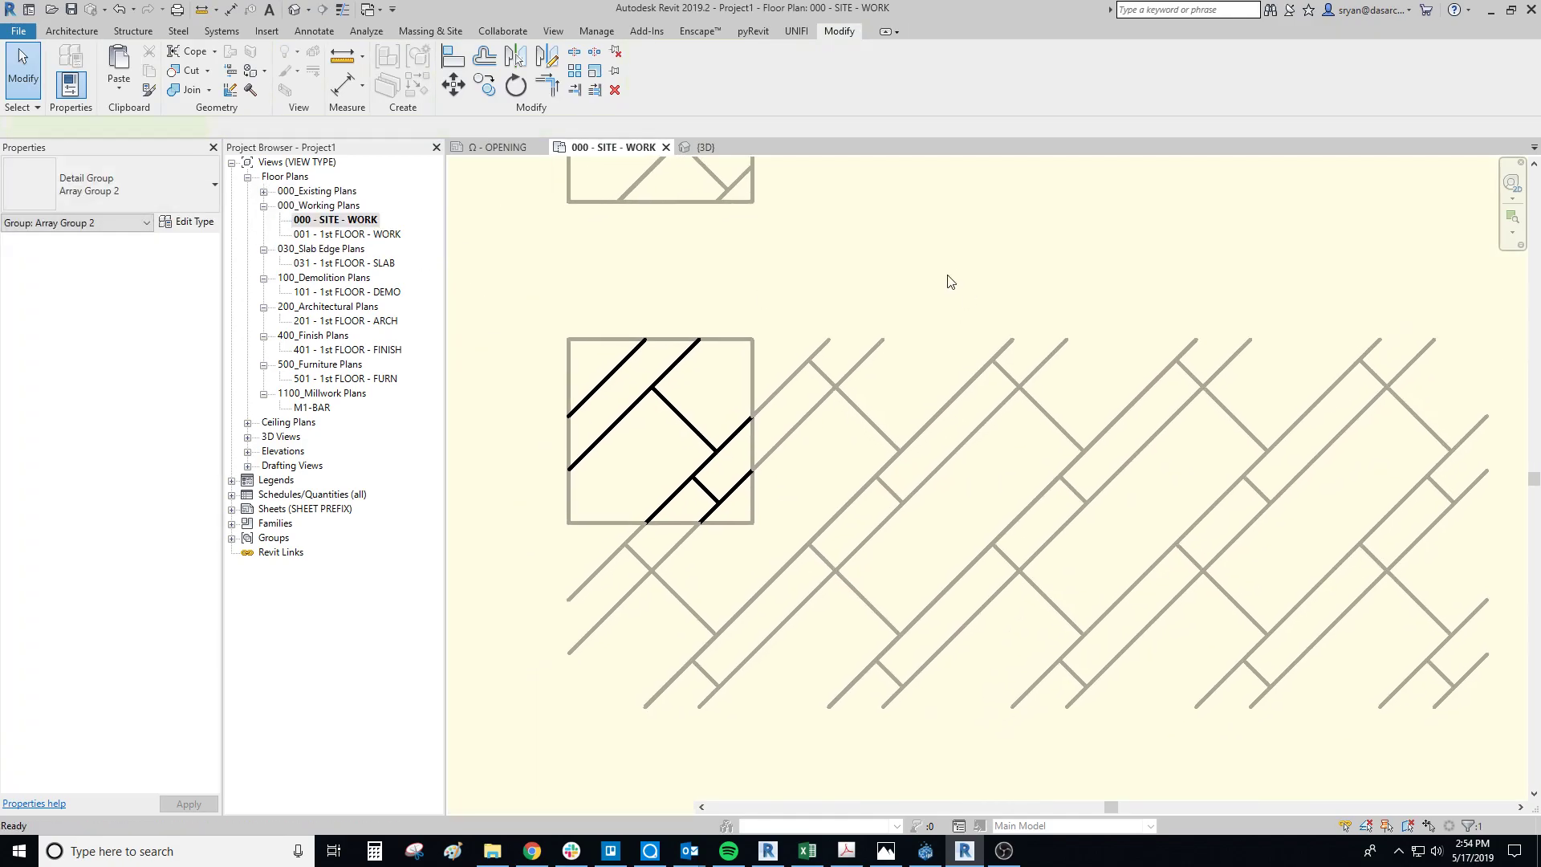
Step: Open the first tile's nested group in the upper row of the array for editing
scroll(907, 400, down, 1)
click(973, 678)
middle_drag(979, 566, 977, 648)
click(756, 531)
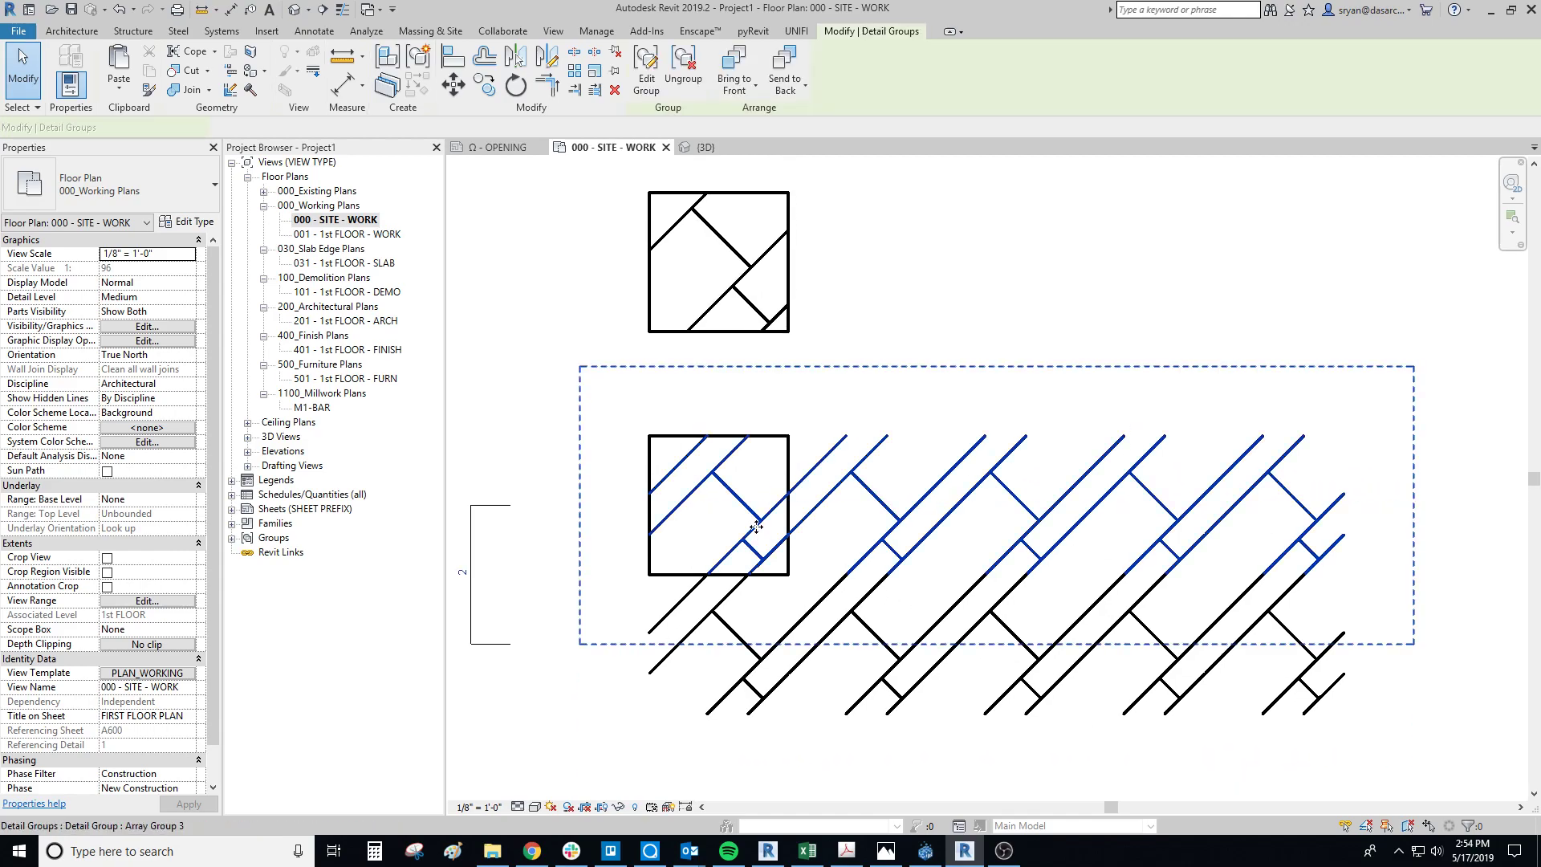
double_click(756, 521)
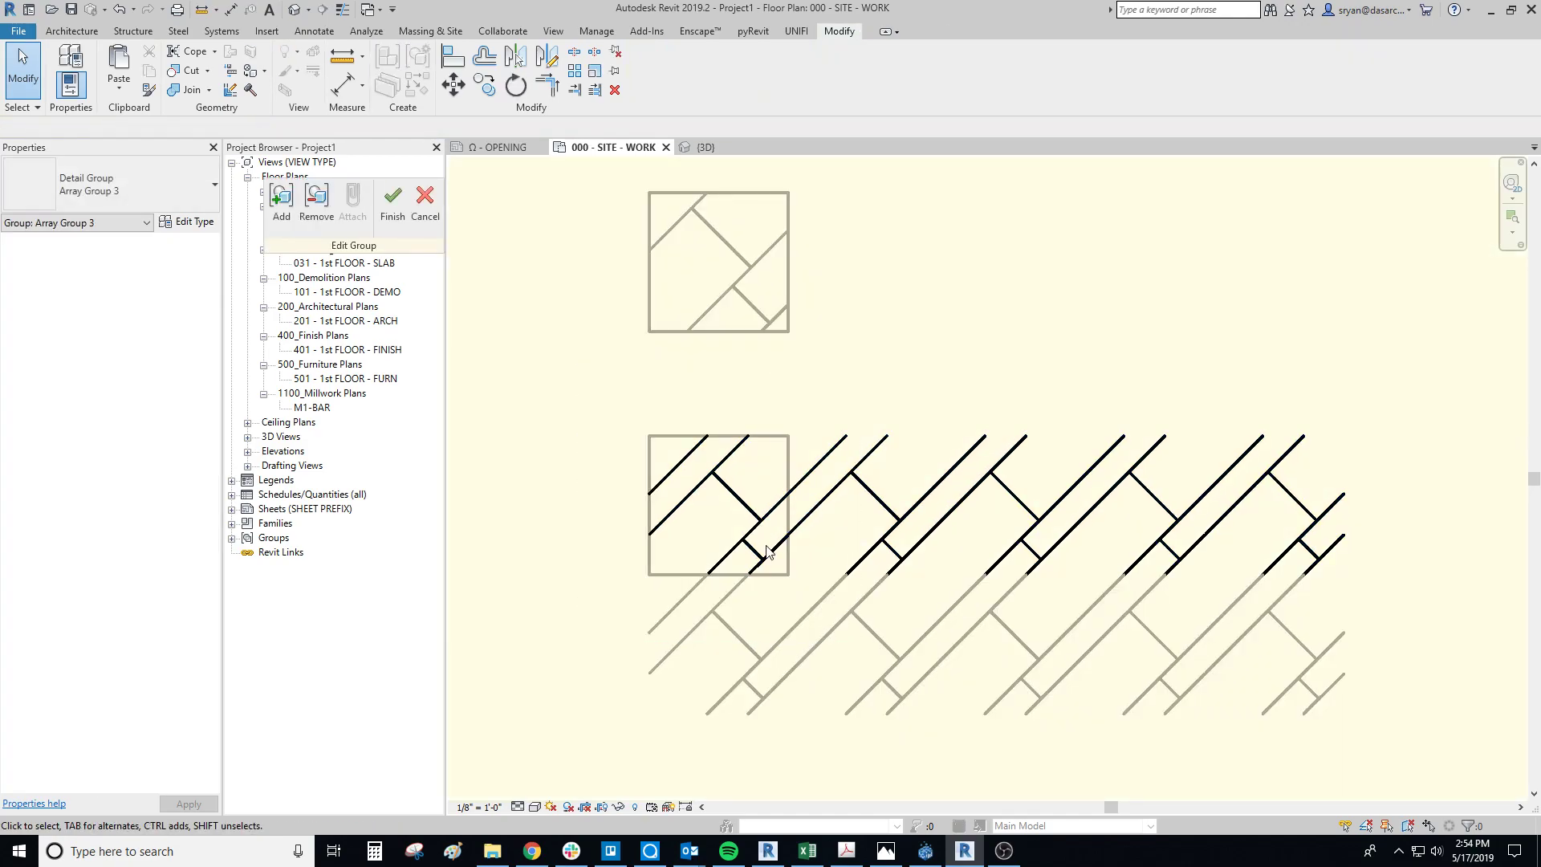
double_click(768, 552)
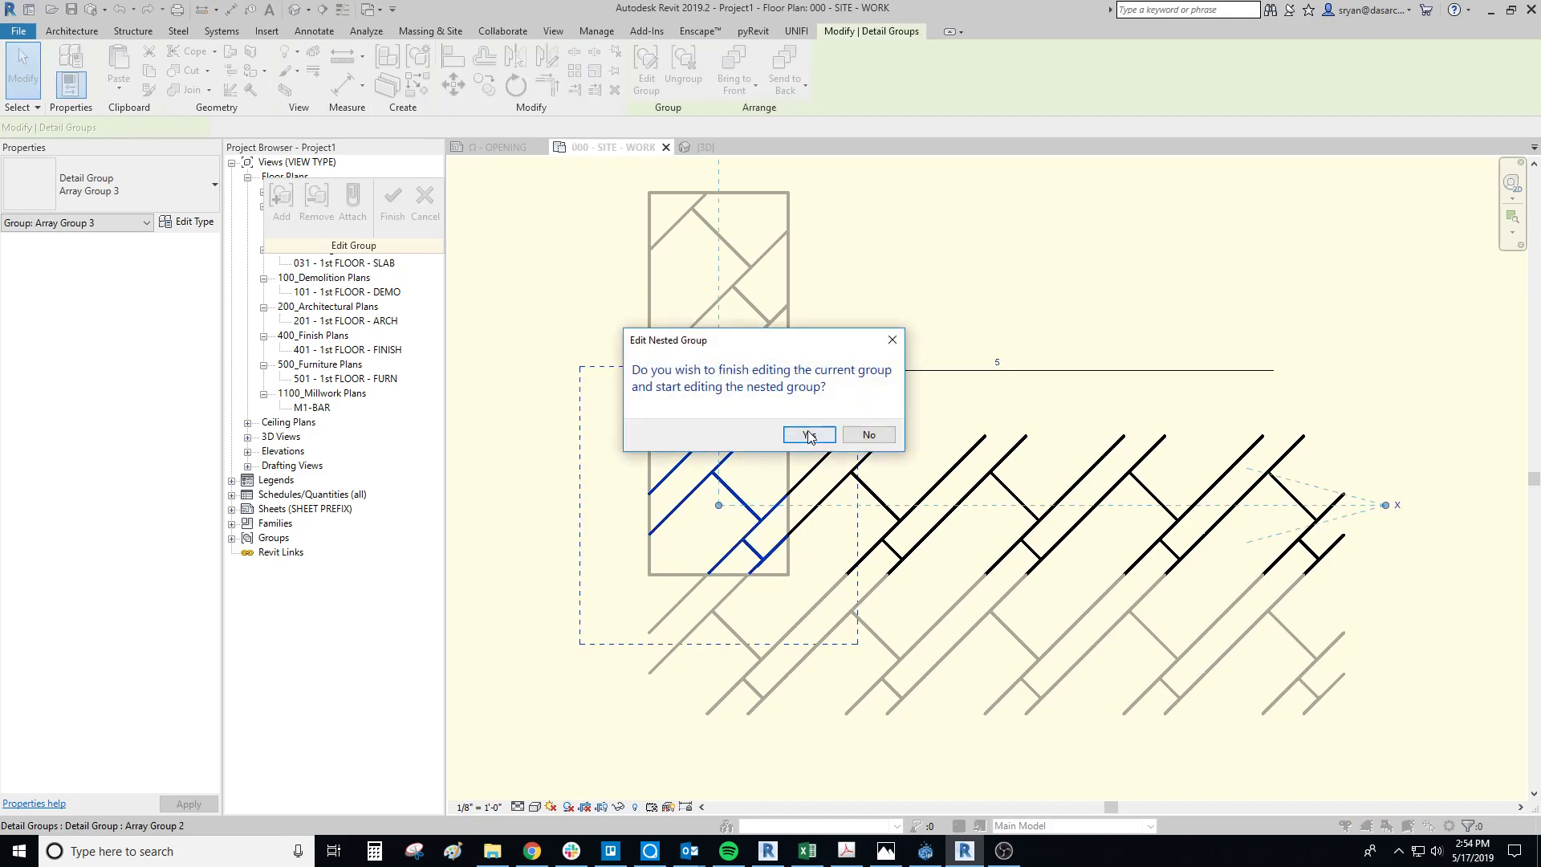
click(809, 434)
Step: Copy the first tile's diagonal and perpendicular lines from the nested group, and leave group editing without changes
scroll(739, 557, up, 5)
click(624, 363)
middle_drag(678, 320, 675, 585)
click(725, 477)
middle_drag(751, 441, 726, 595)
click(423, 212)
Step: Delete the old pattern lines inside the separate square above the array, keeping its outline
middle_drag(775, 323, 761, 562)
scroll(752, 482, up, 7)
scroll(776, 554, down, 2)
click(775, 549)
mouse_move(775, 548)
mouse_down()
mouse_move(585, 317)
mouse_move(591, 350)
mouse_up()
key(Delete)
Step: Paste the copied tile lines into the empty square, fitted to its lower-left corner, and finish the paste
key(ctrl+v)
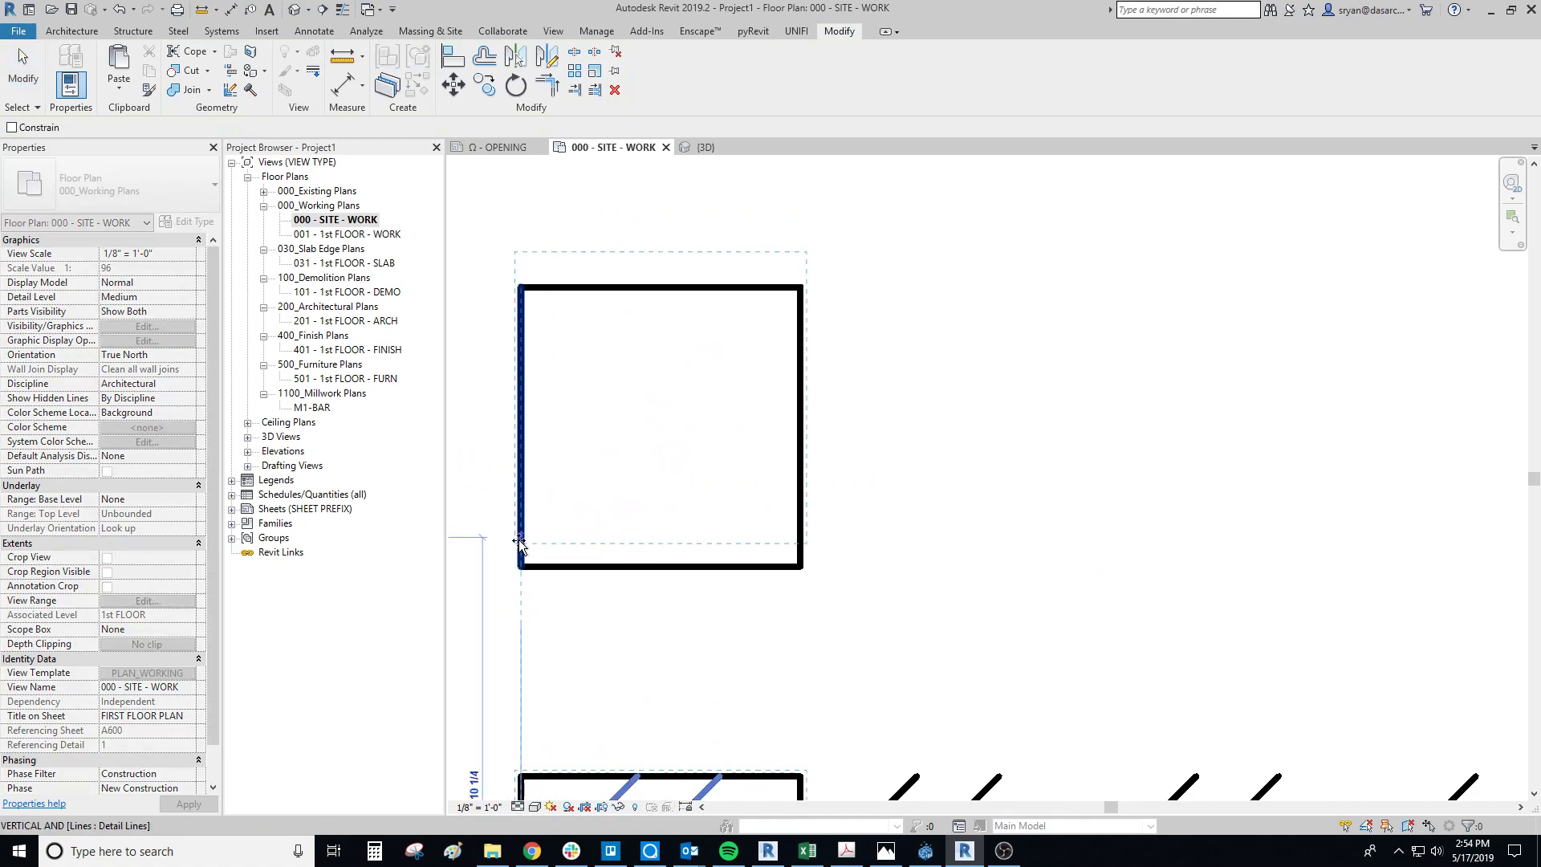
click(520, 566)
middle_drag(727, 442, 849, 458)
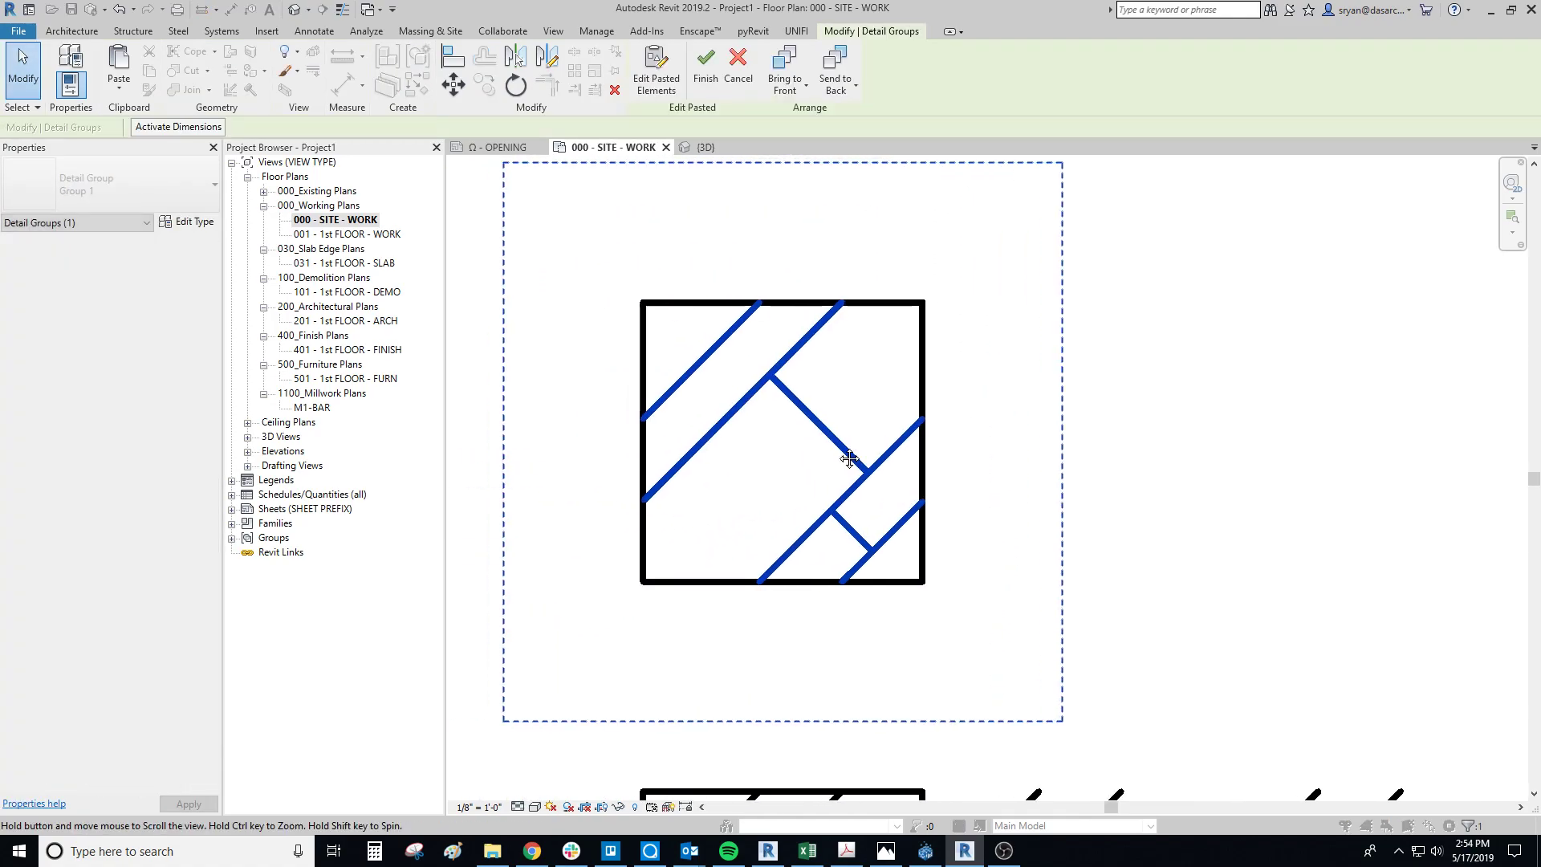
click(1039, 528)
scroll(884, 556, down, 2)
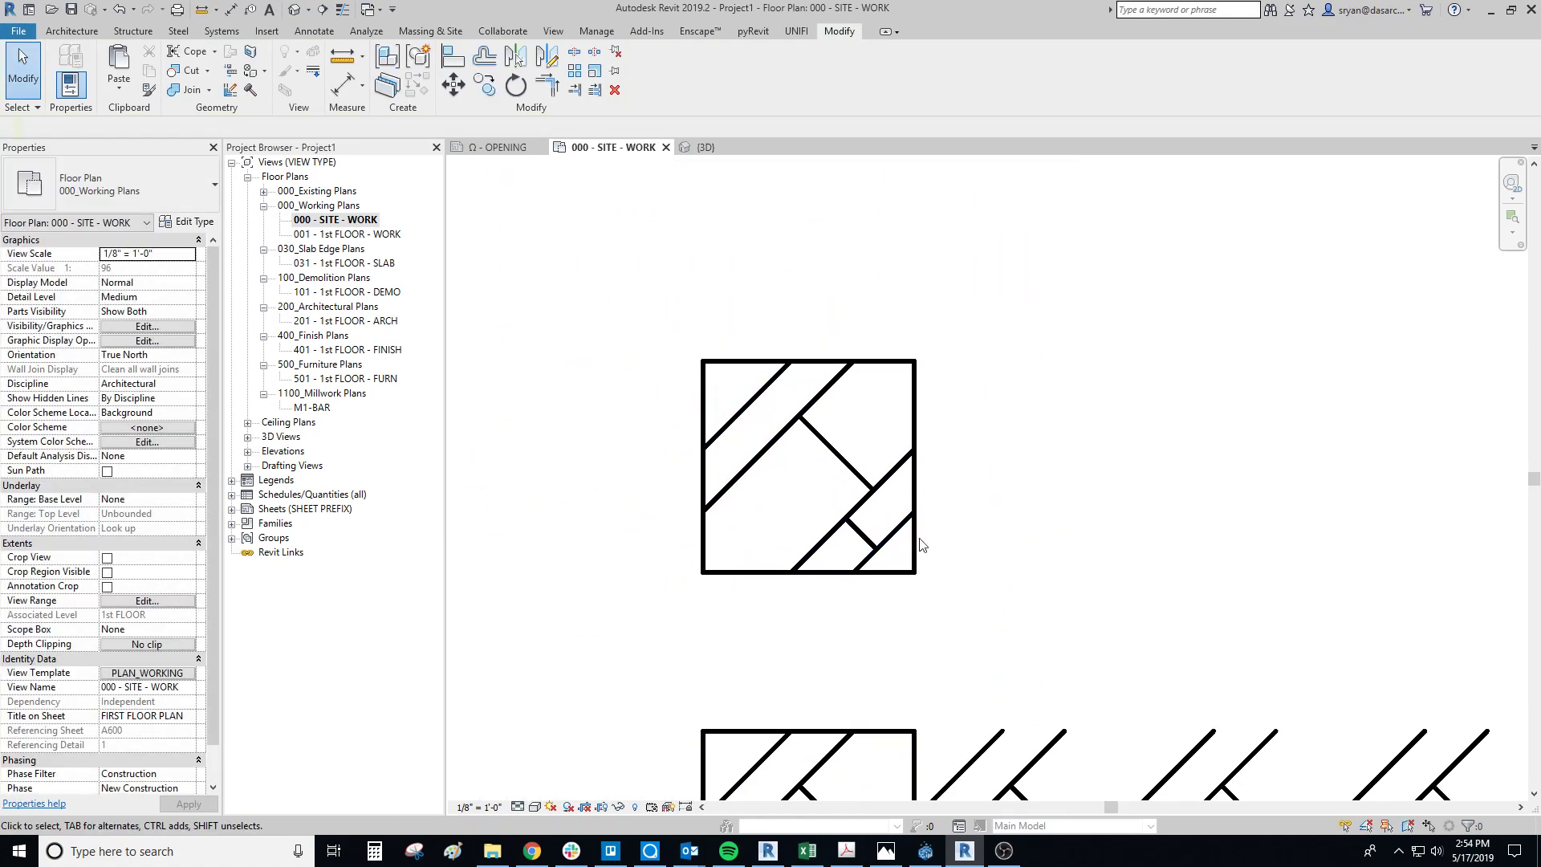
scroll(814, 396, down, 2)
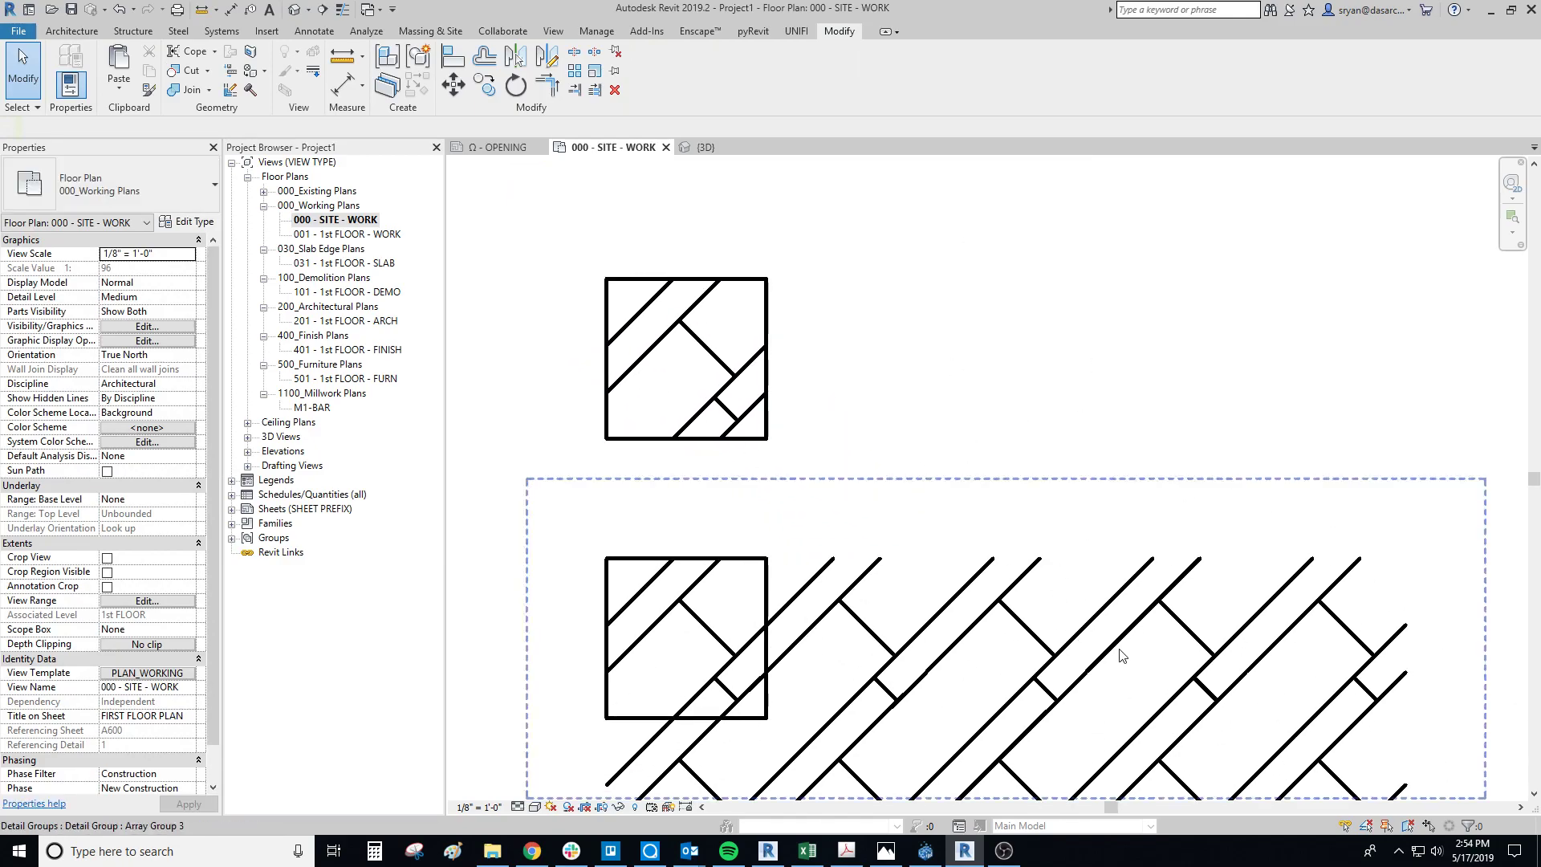
scroll(784, 437, down, 3)
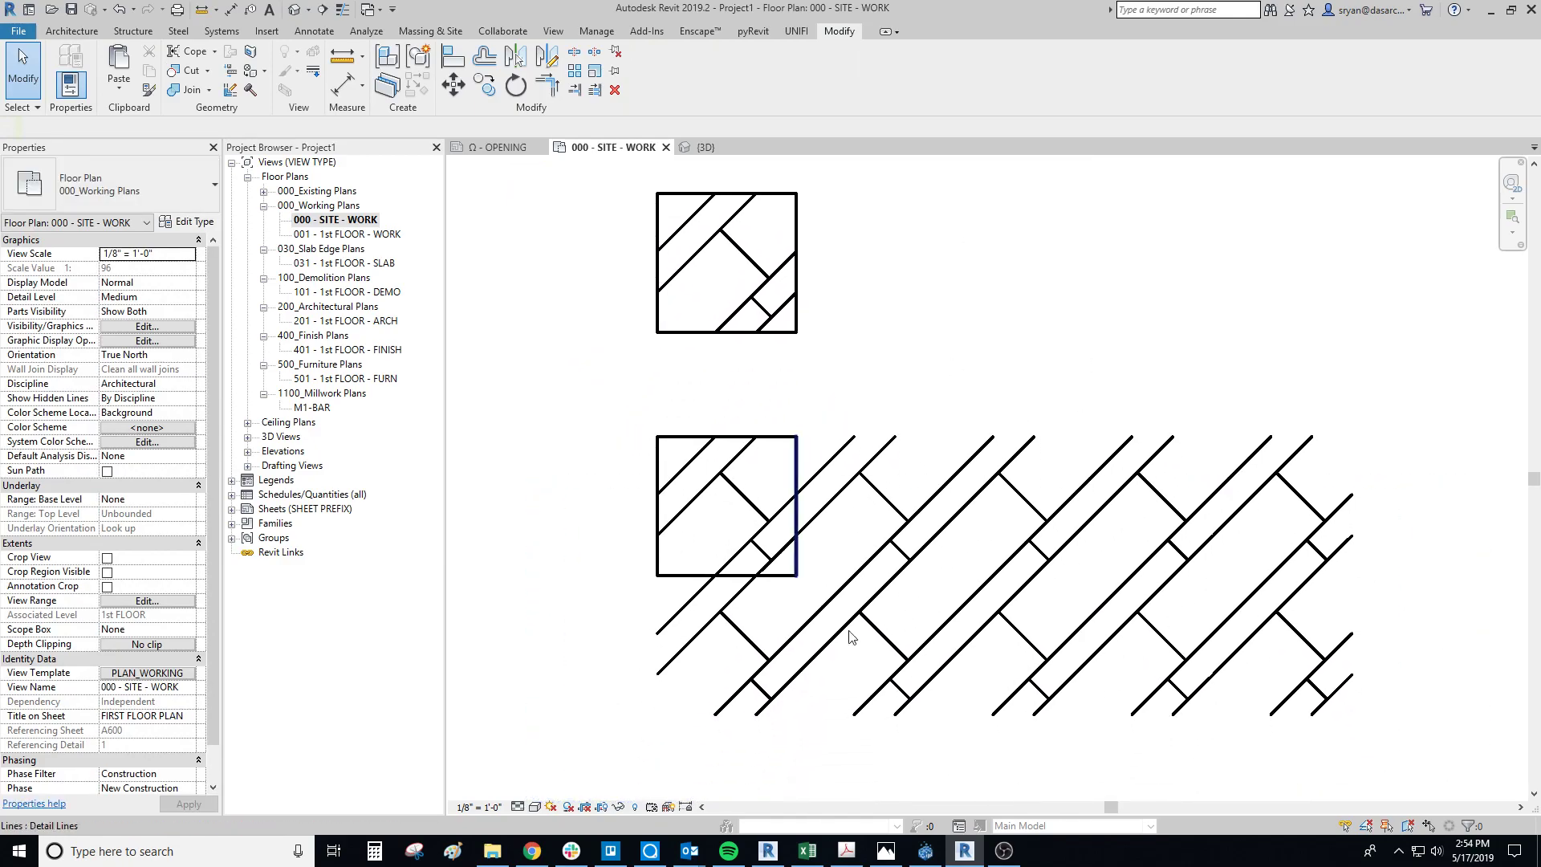
scroll(779, 265, up, 2)
middle_drag(778, 258, 844, 456)
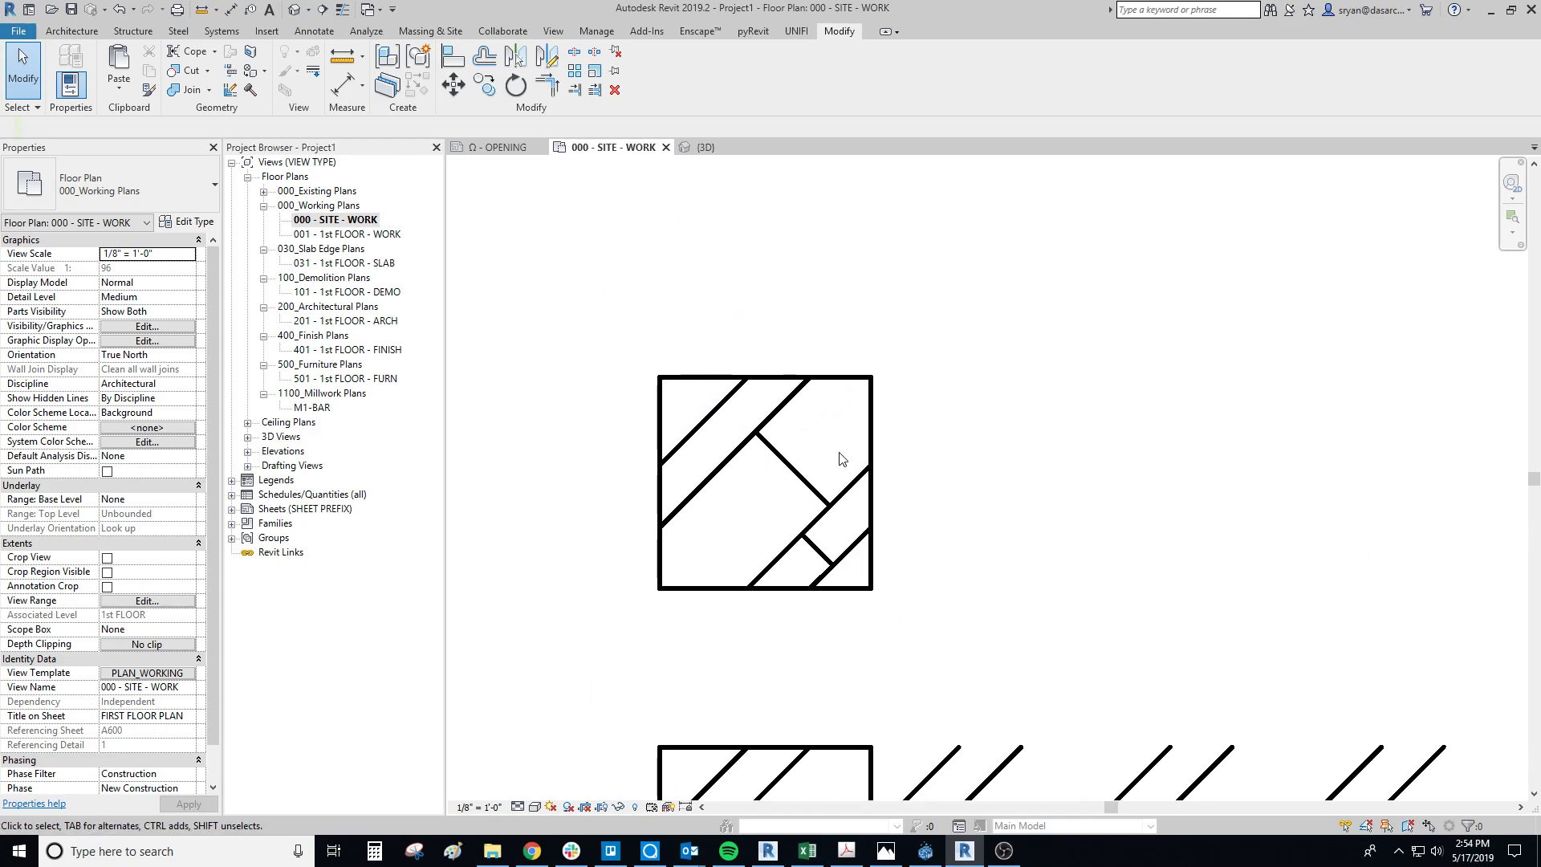
click(754, 31)
click(584, 86)
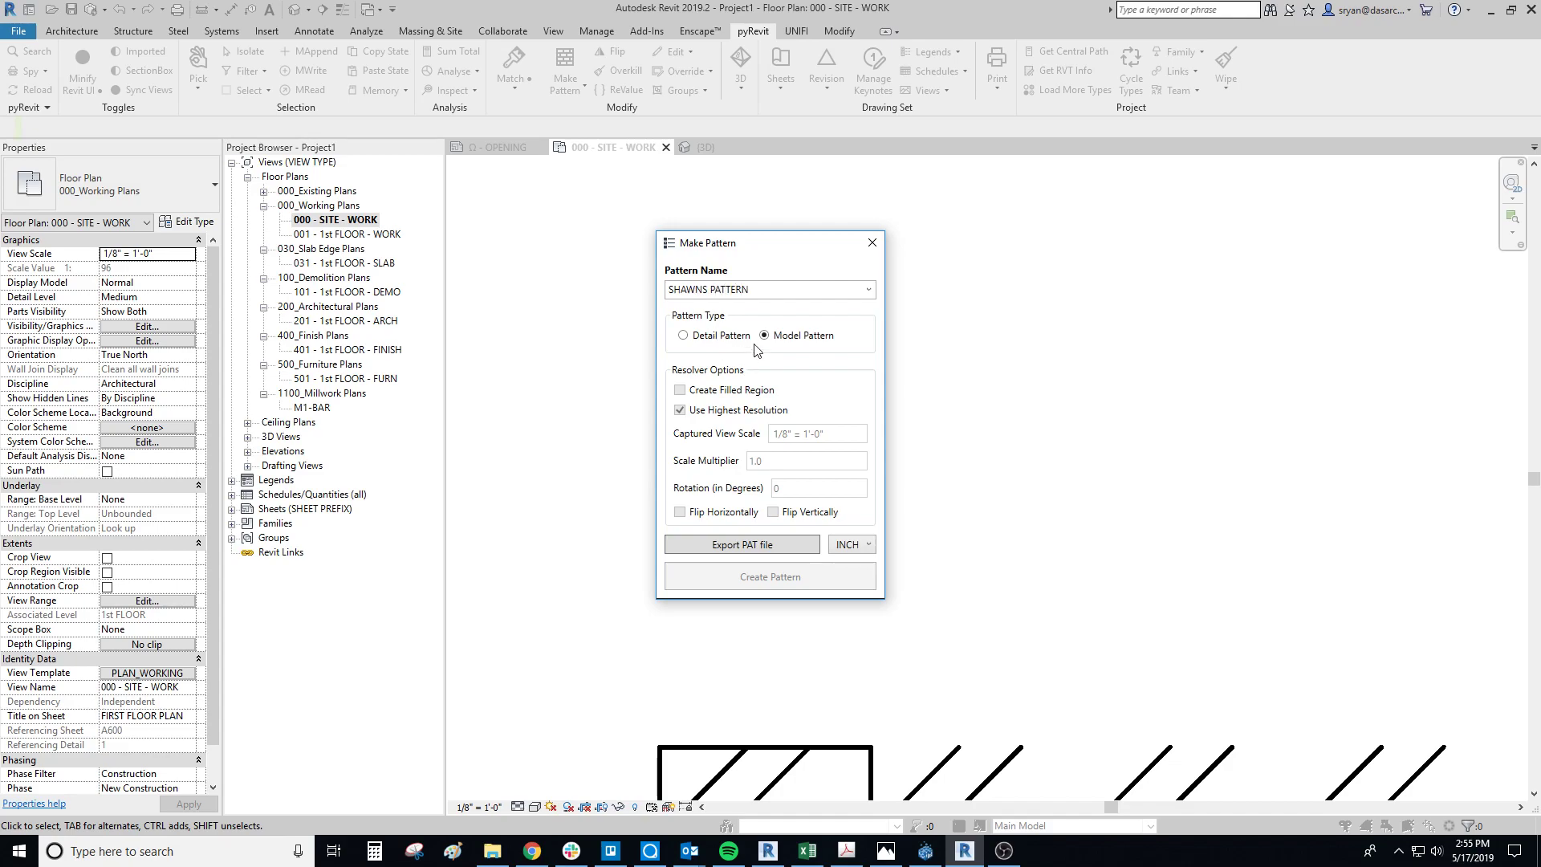
click(683, 336)
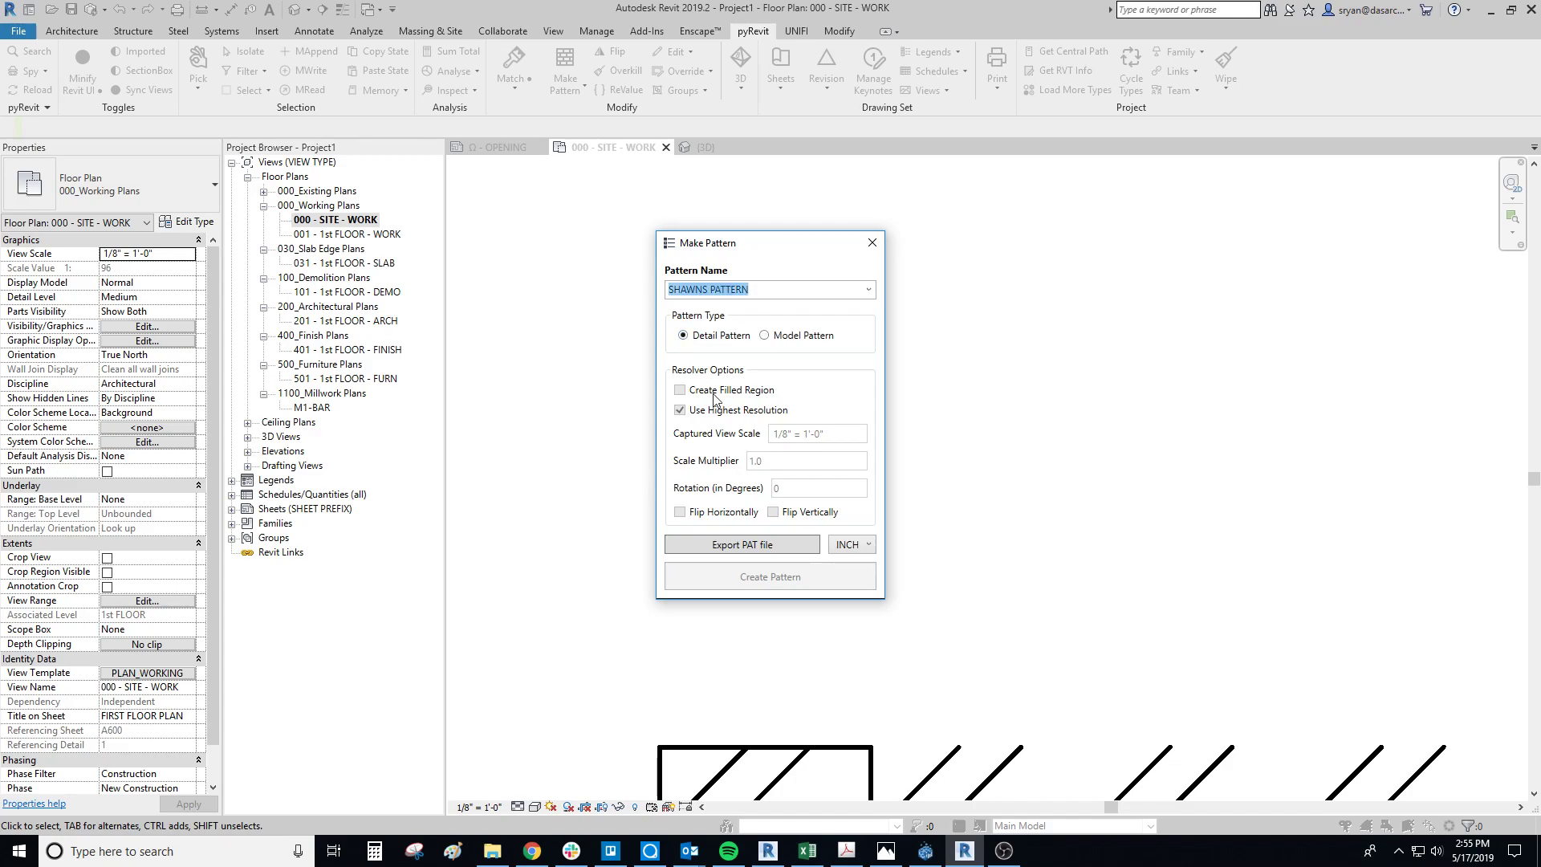
click(763, 335)
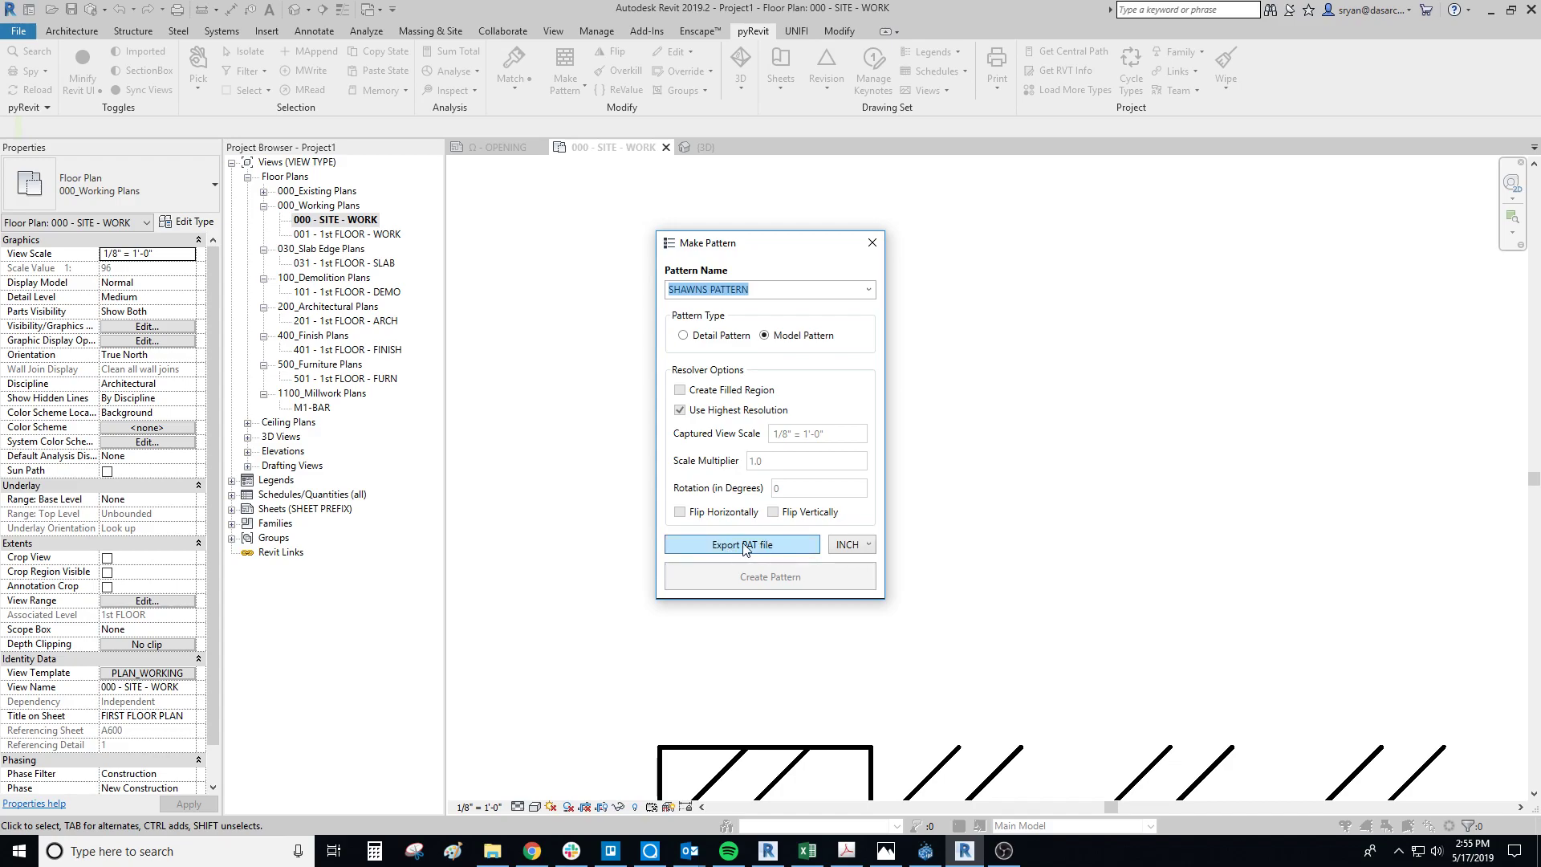
drag(767, 244, 1062, 177)
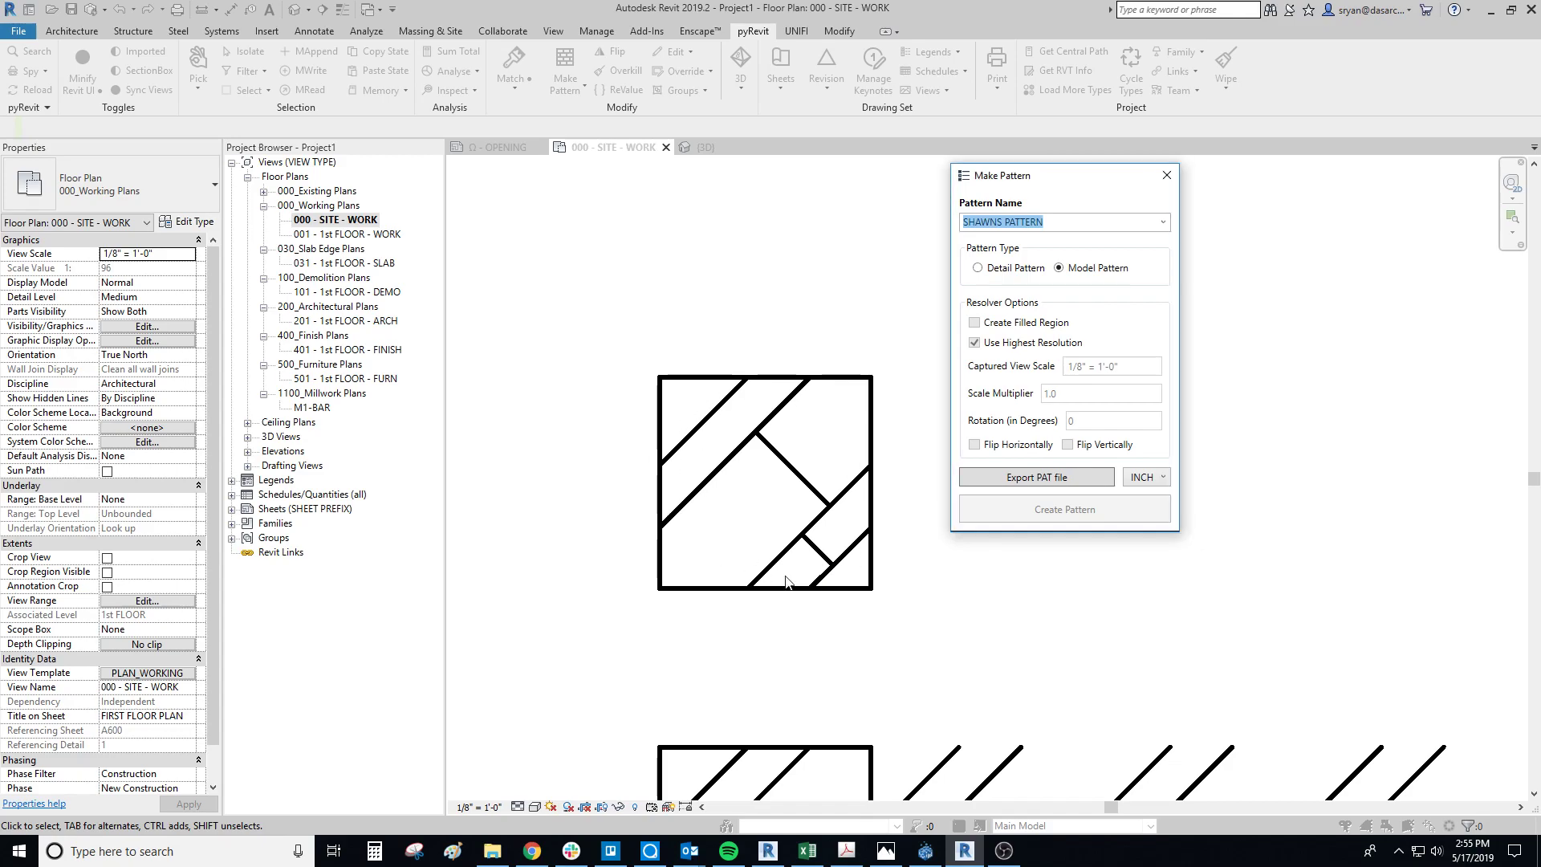
click(1166, 175)
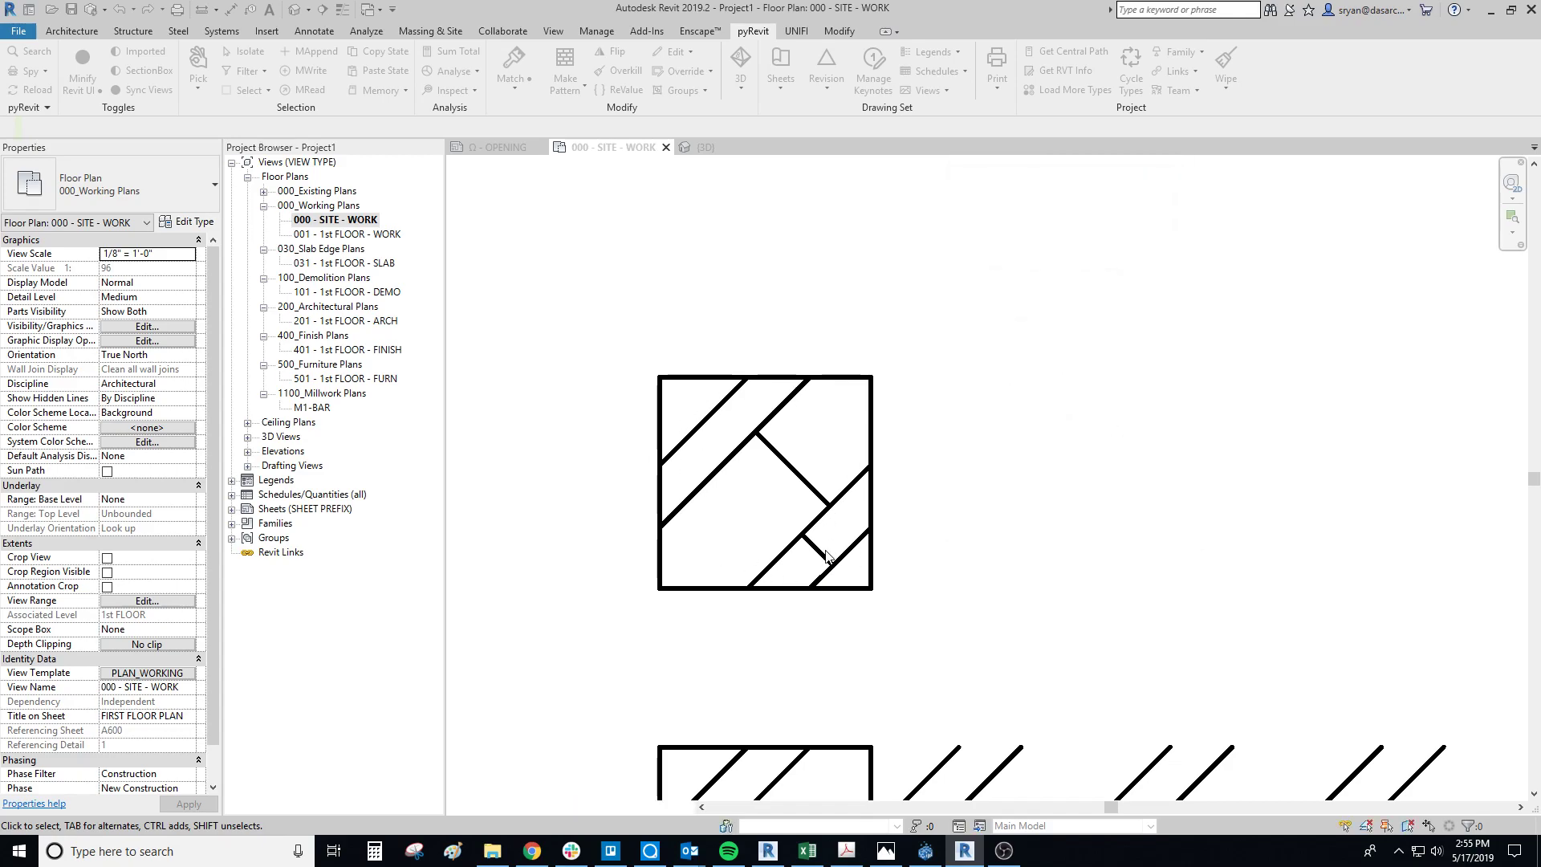
Step: Make a model pattern named SHAWNS PATTERN from the separate square's inner lines, using its bottom-left and top-right corners as the pattern area
drag(853, 574, 689, 395)
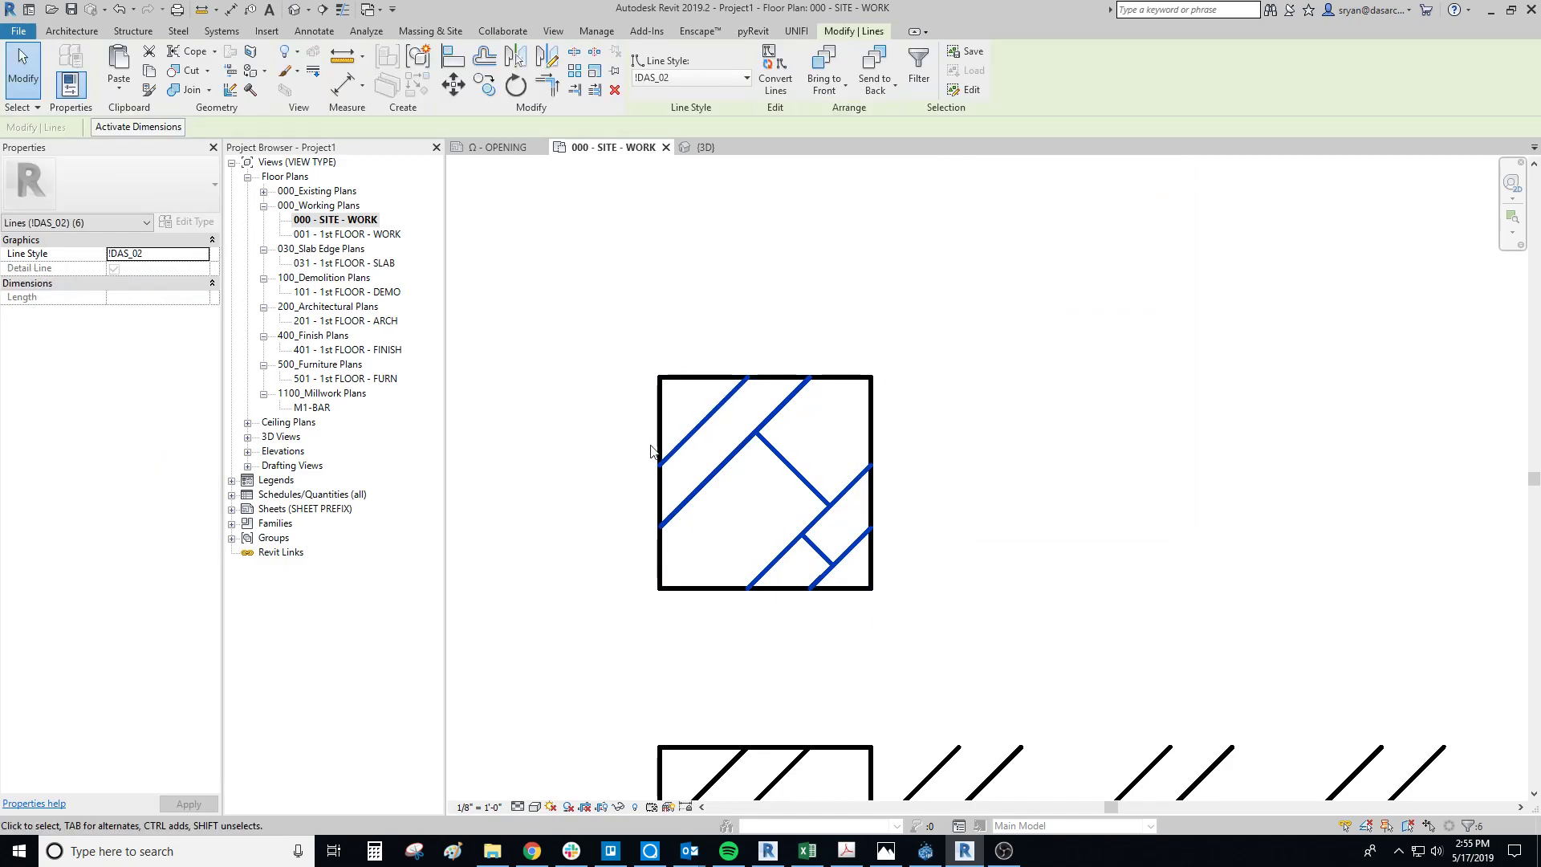
click(752, 30)
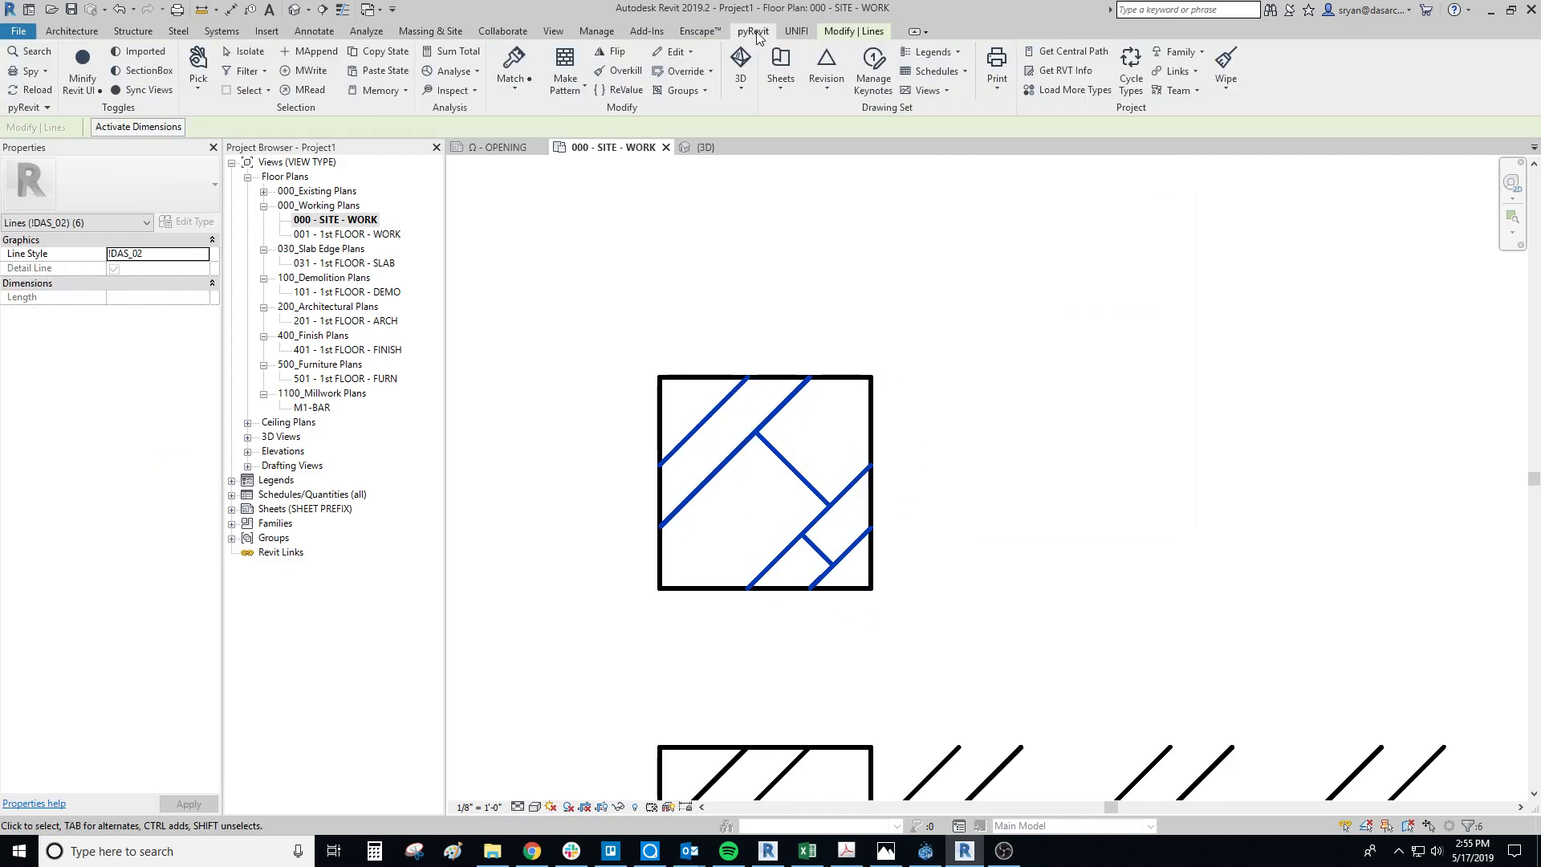
click(565, 84)
click(601, 117)
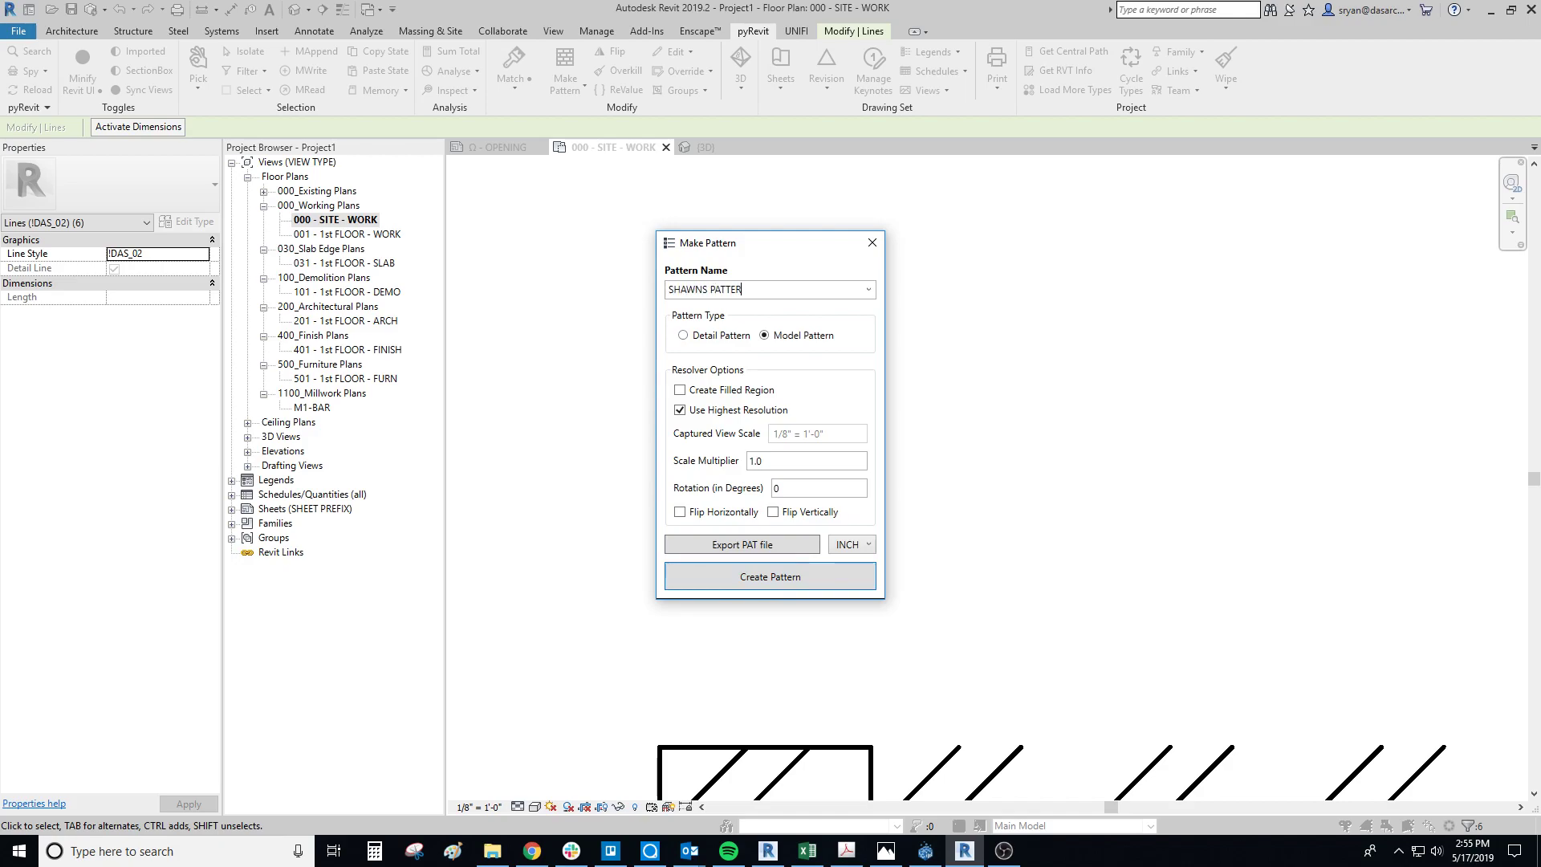
key(Return)
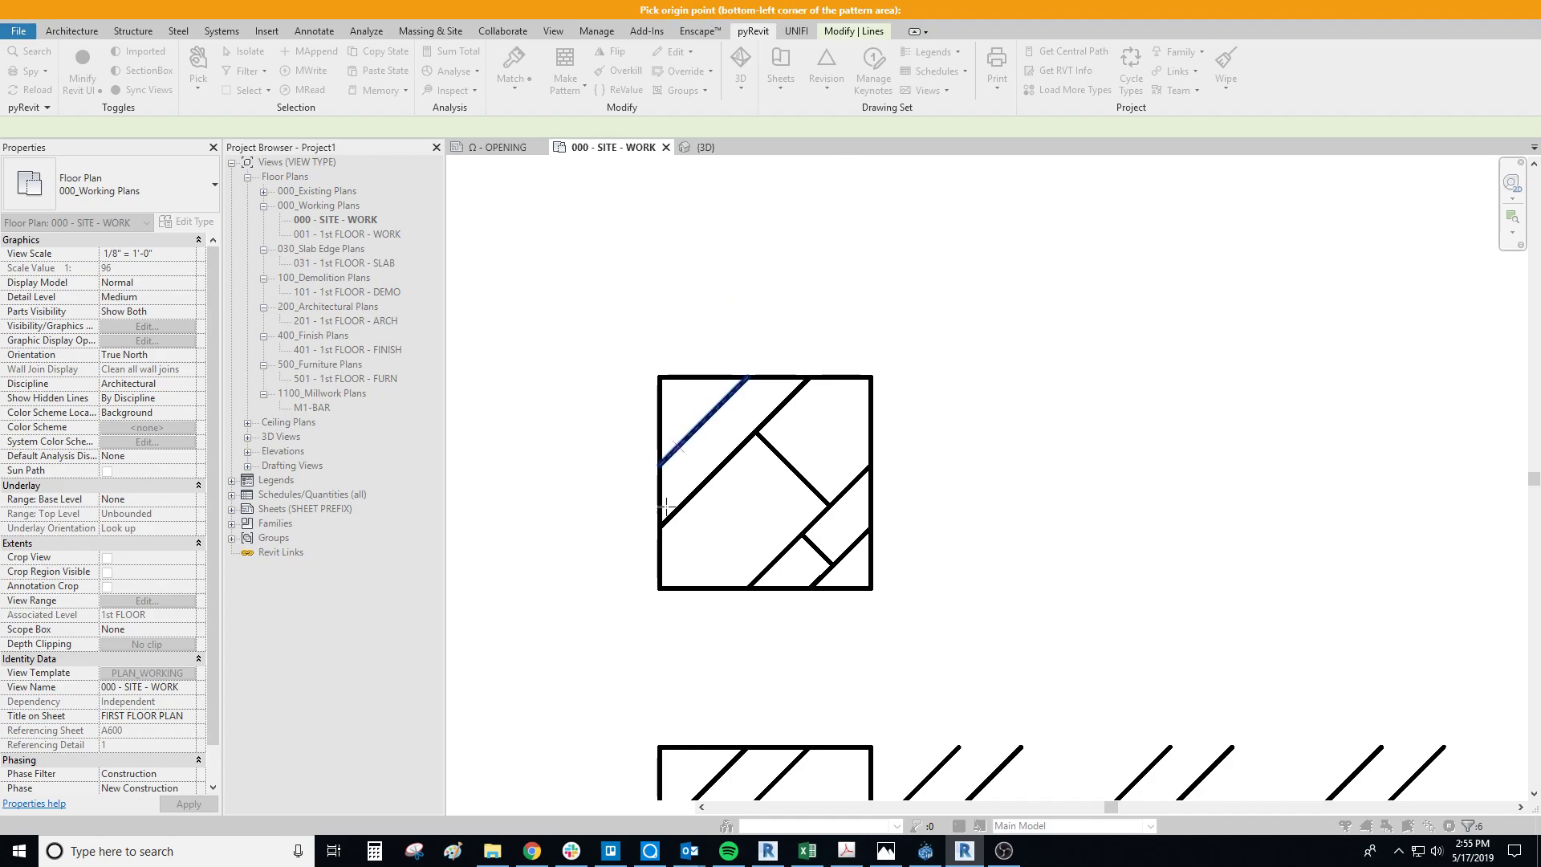
click(658, 588)
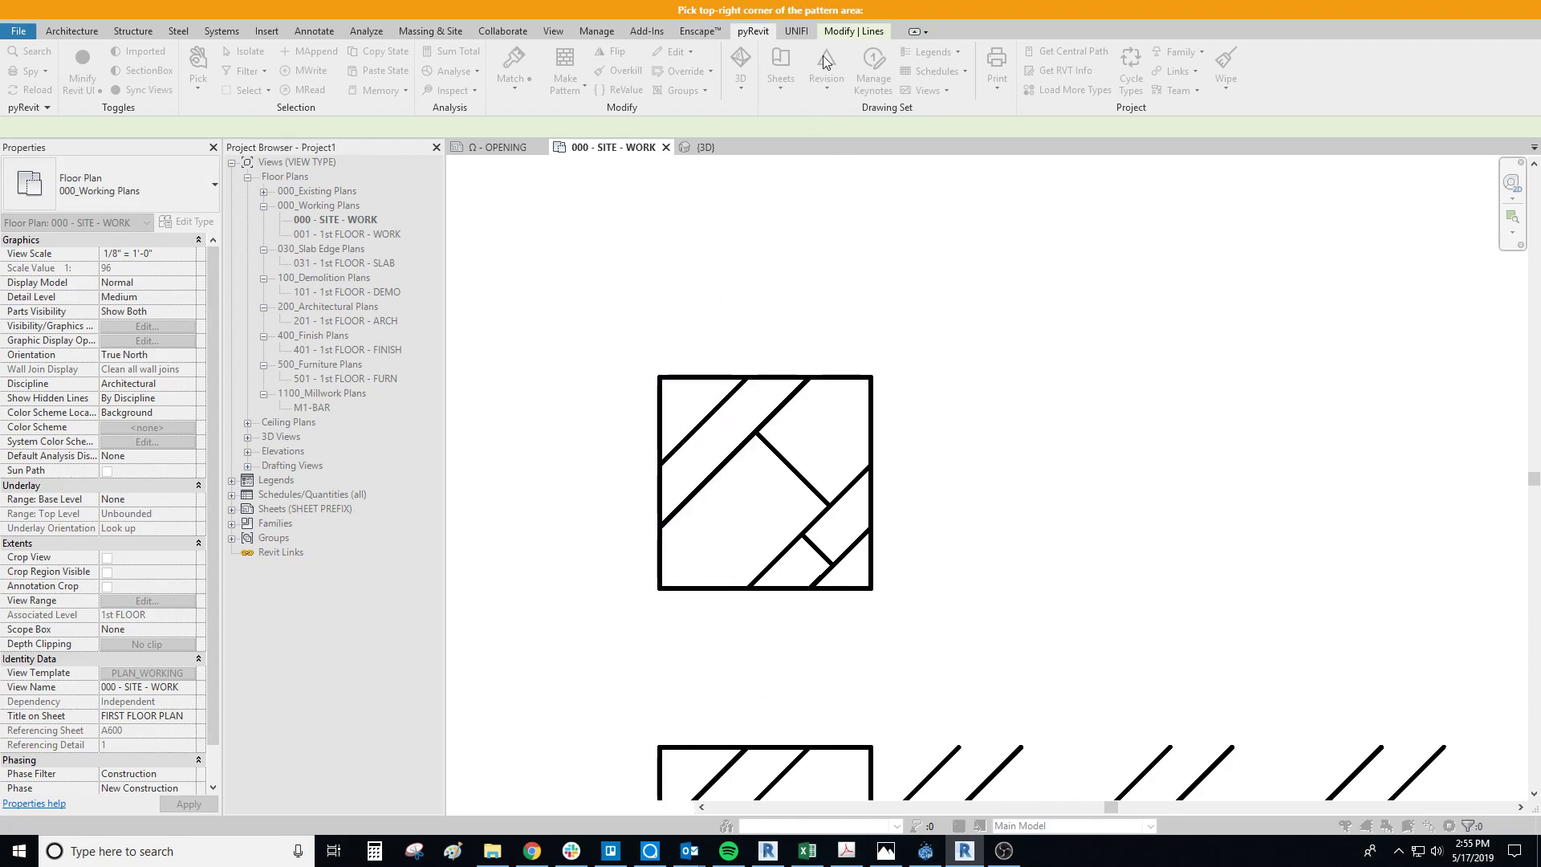
click(871, 376)
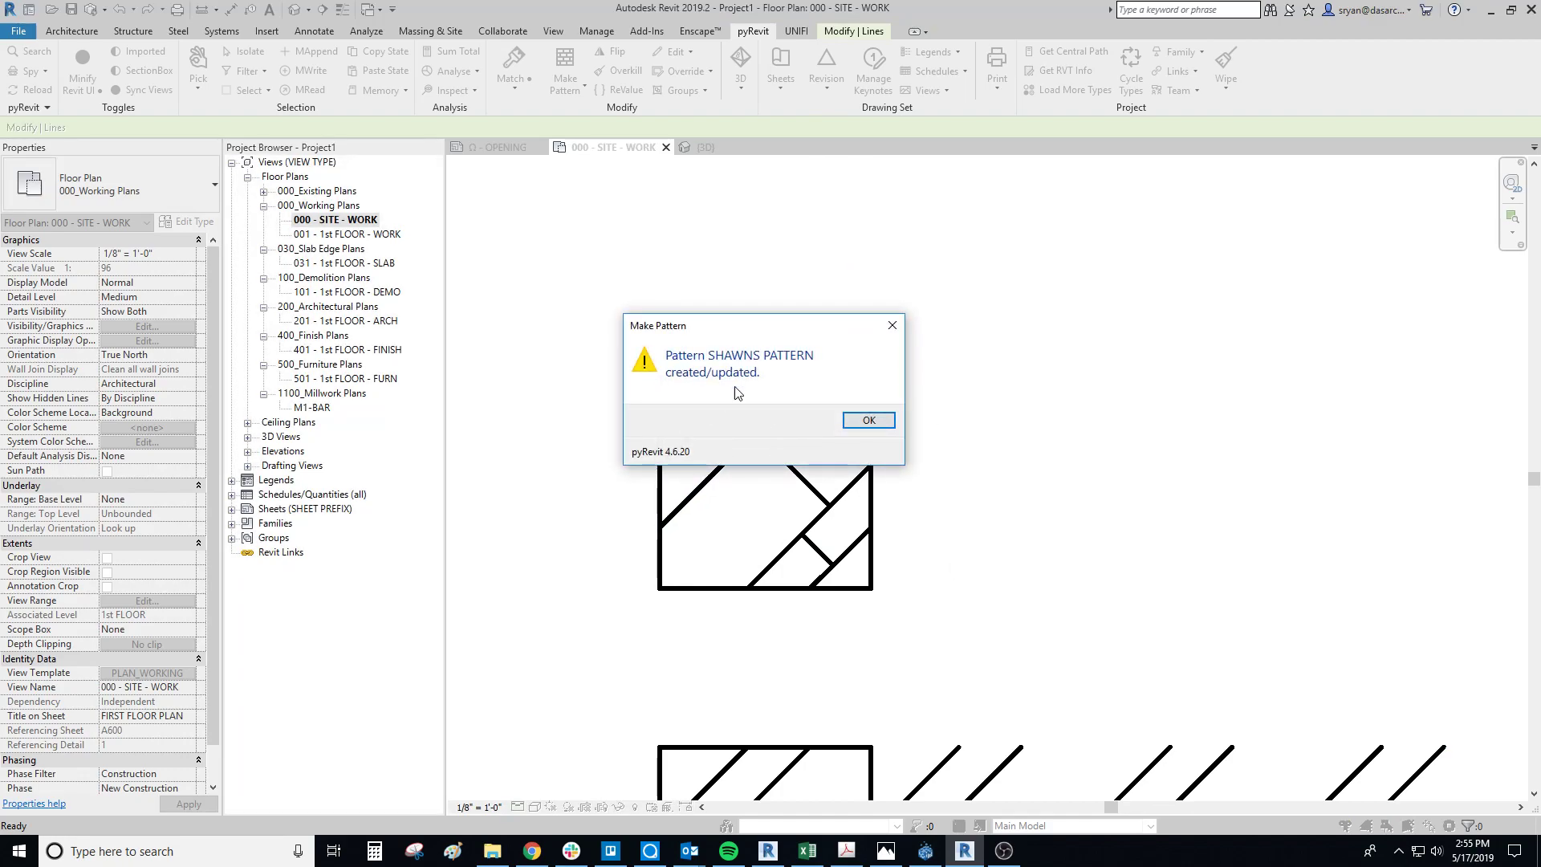
click(869, 420)
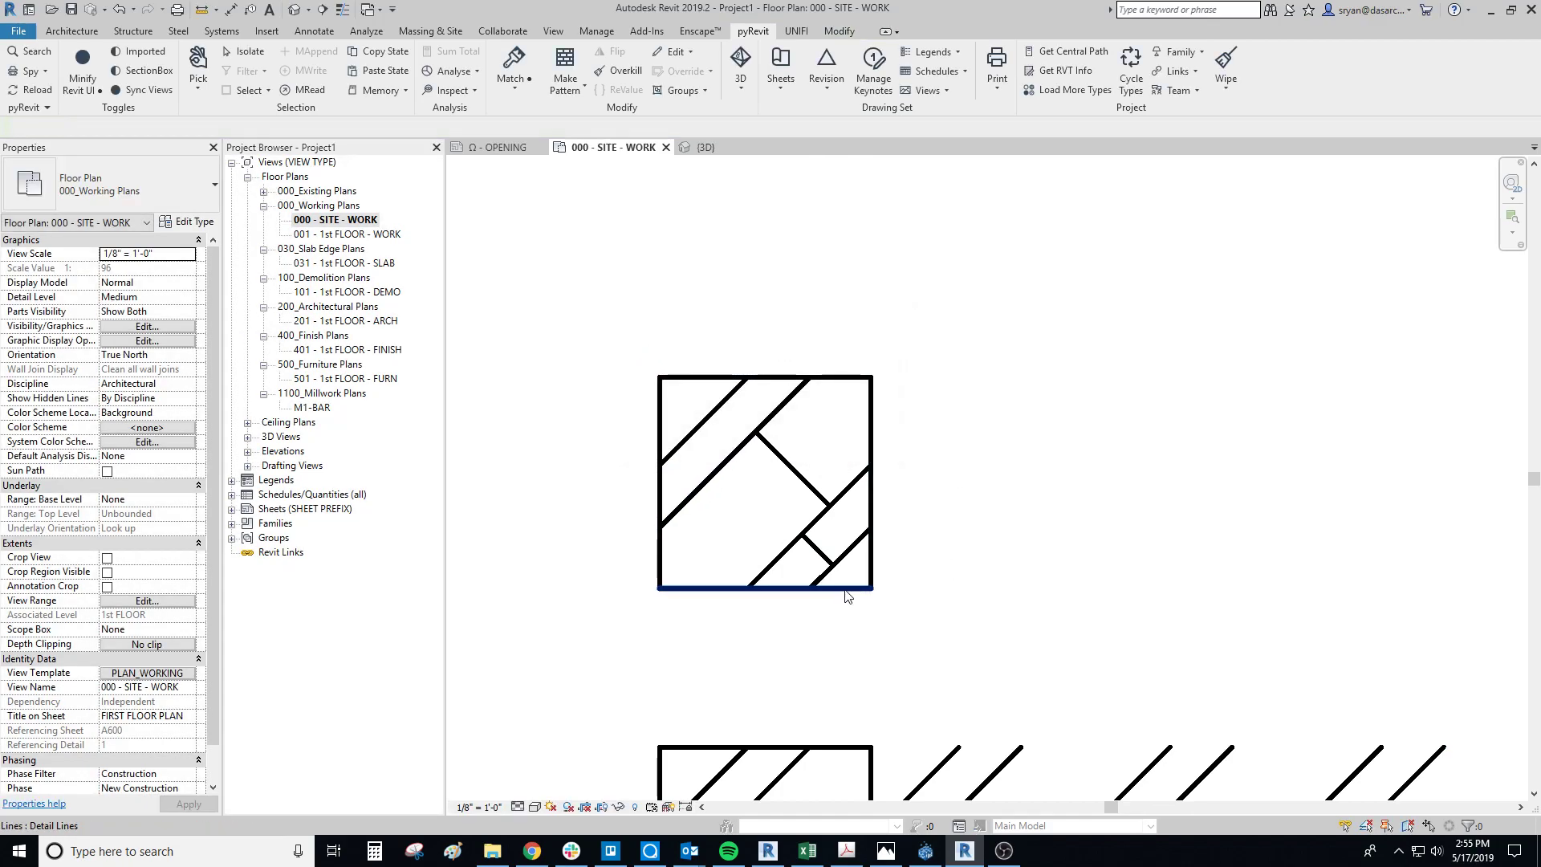
Step: Start a filled region and duplicate the Flemish Brick type as SHAWNS PATTERN
scroll(963, 525, down, 2)
scroll(863, 540, down, 3)
middle_drag(974, 532, 901, 479)
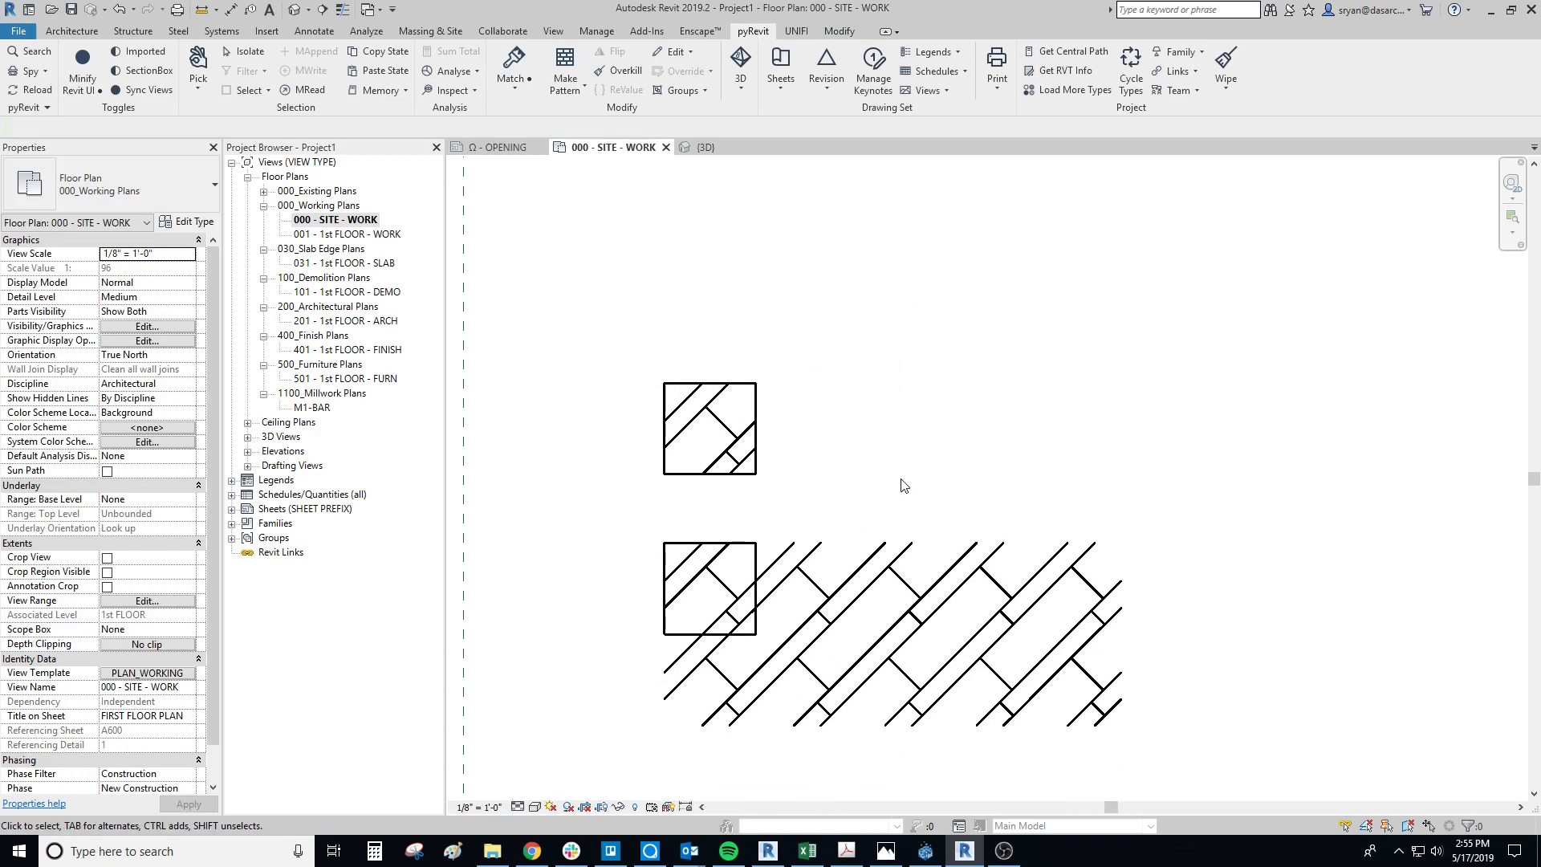
key(f)
key(r)
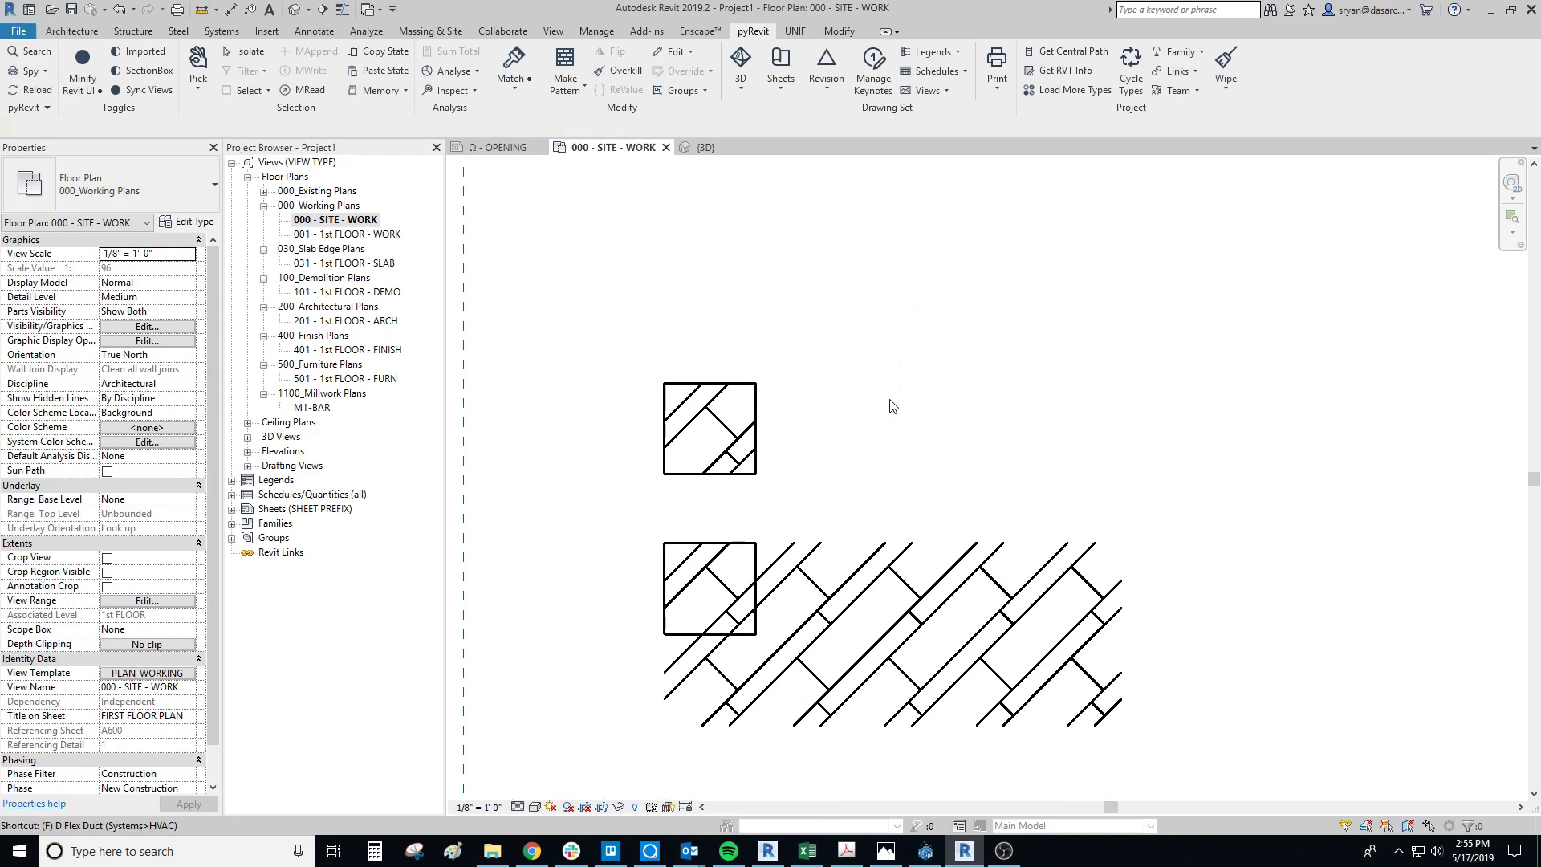
click(190, 222)
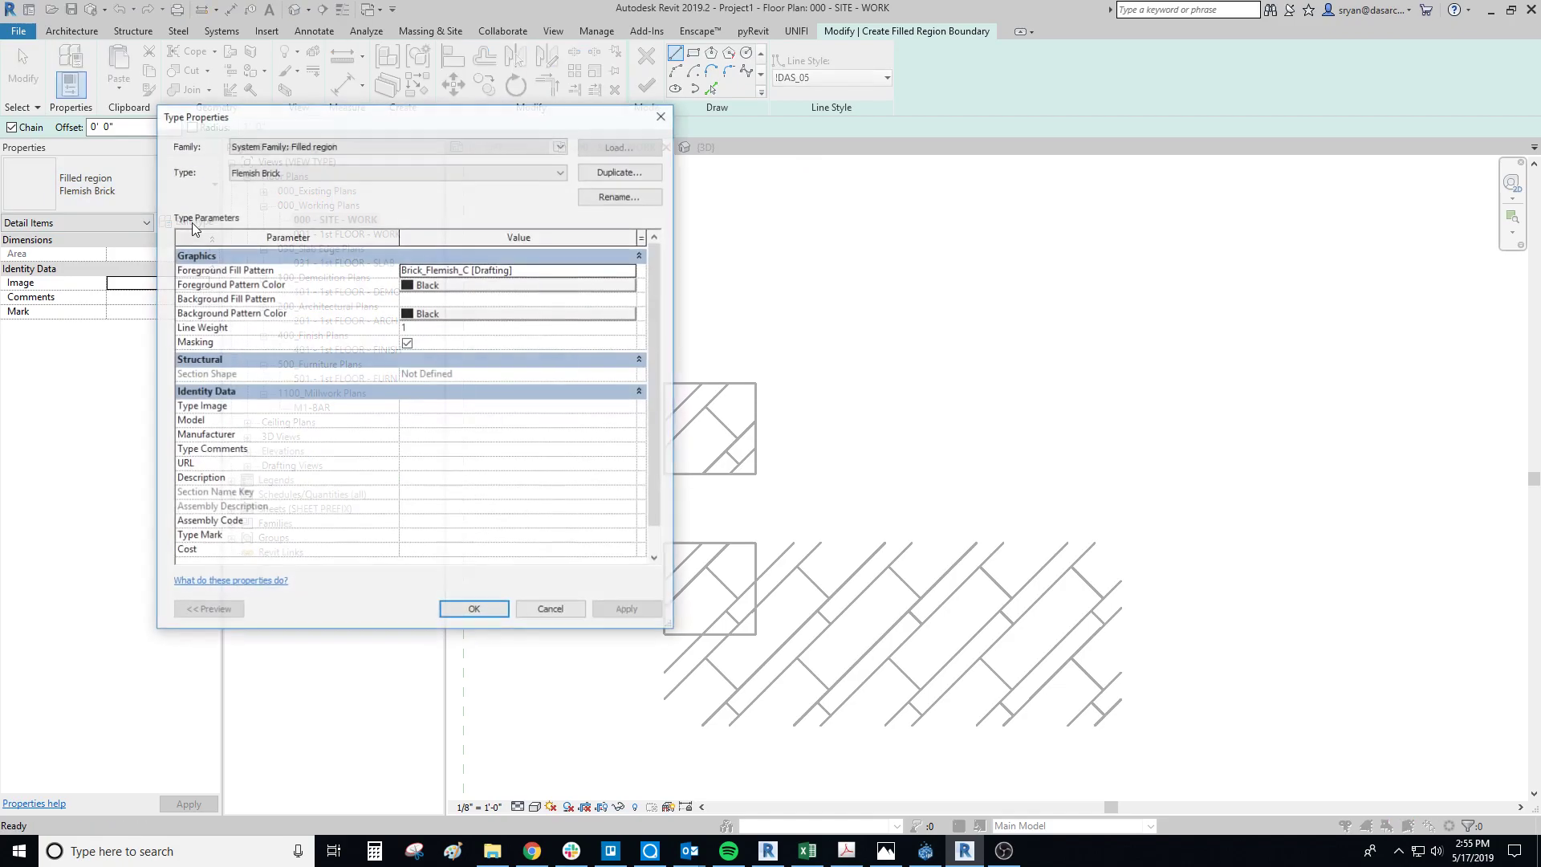
click(618, 171)
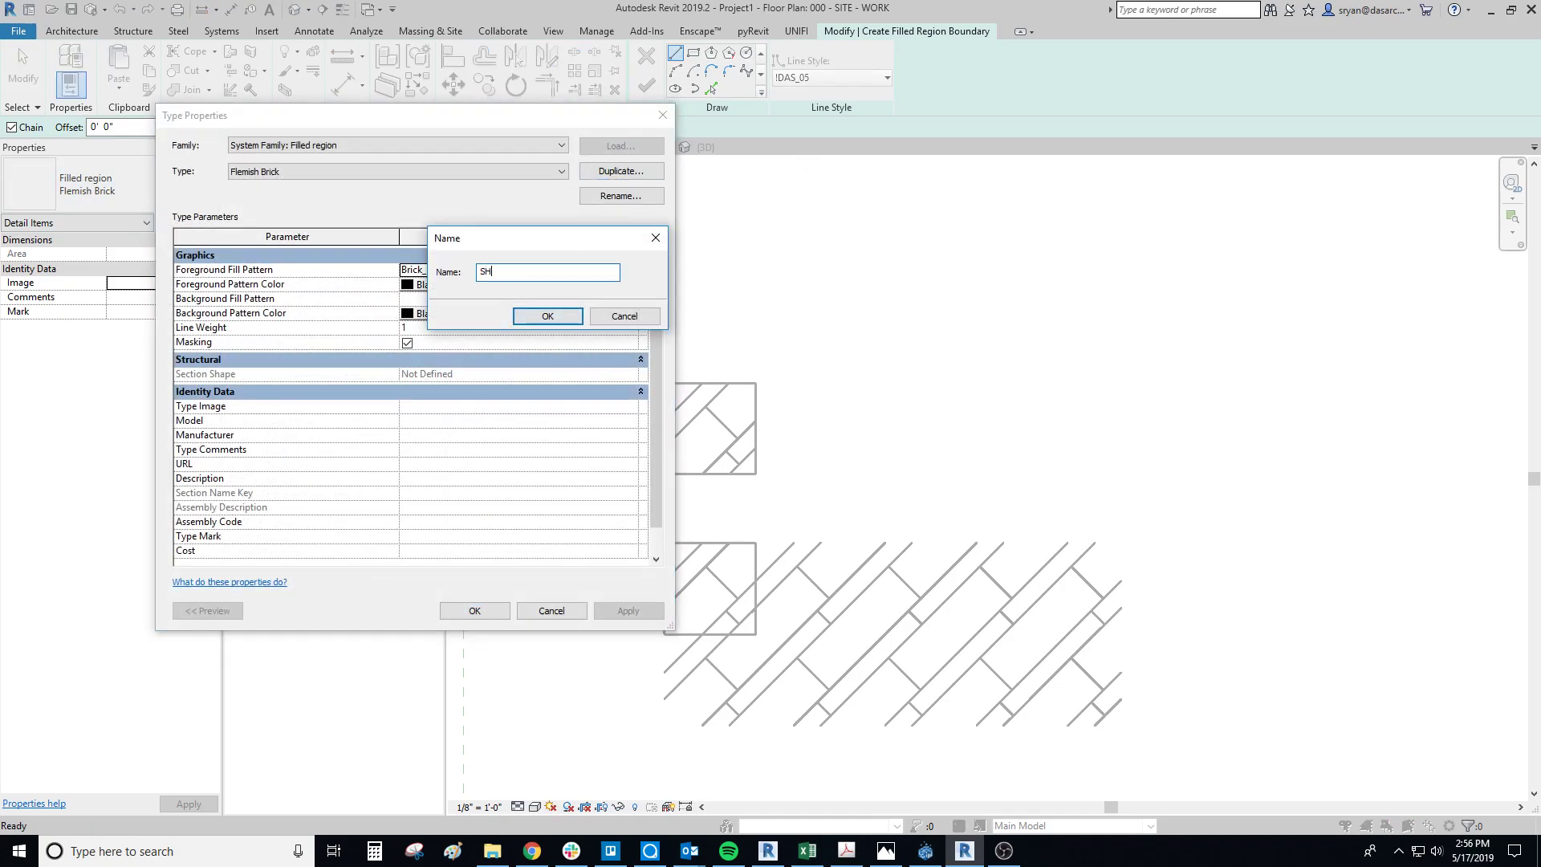
text(SHAWNS PATTERN)
key(Return)
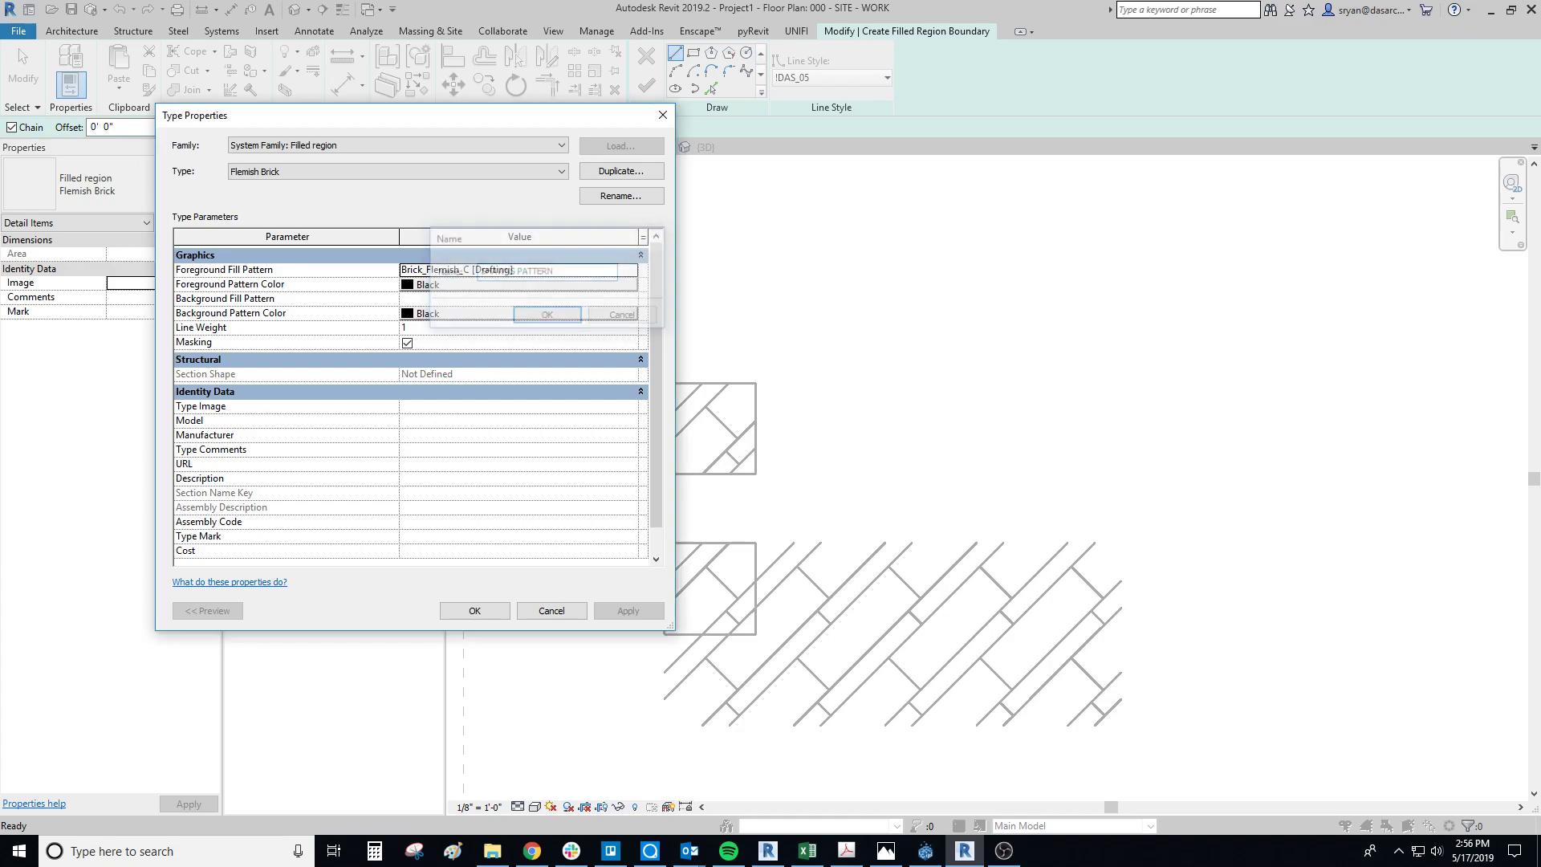
Step: Set the new region type's foreground fill pattern to the model pattern SHAWNS PATTERN
click(514, 269)
click(632, 270)
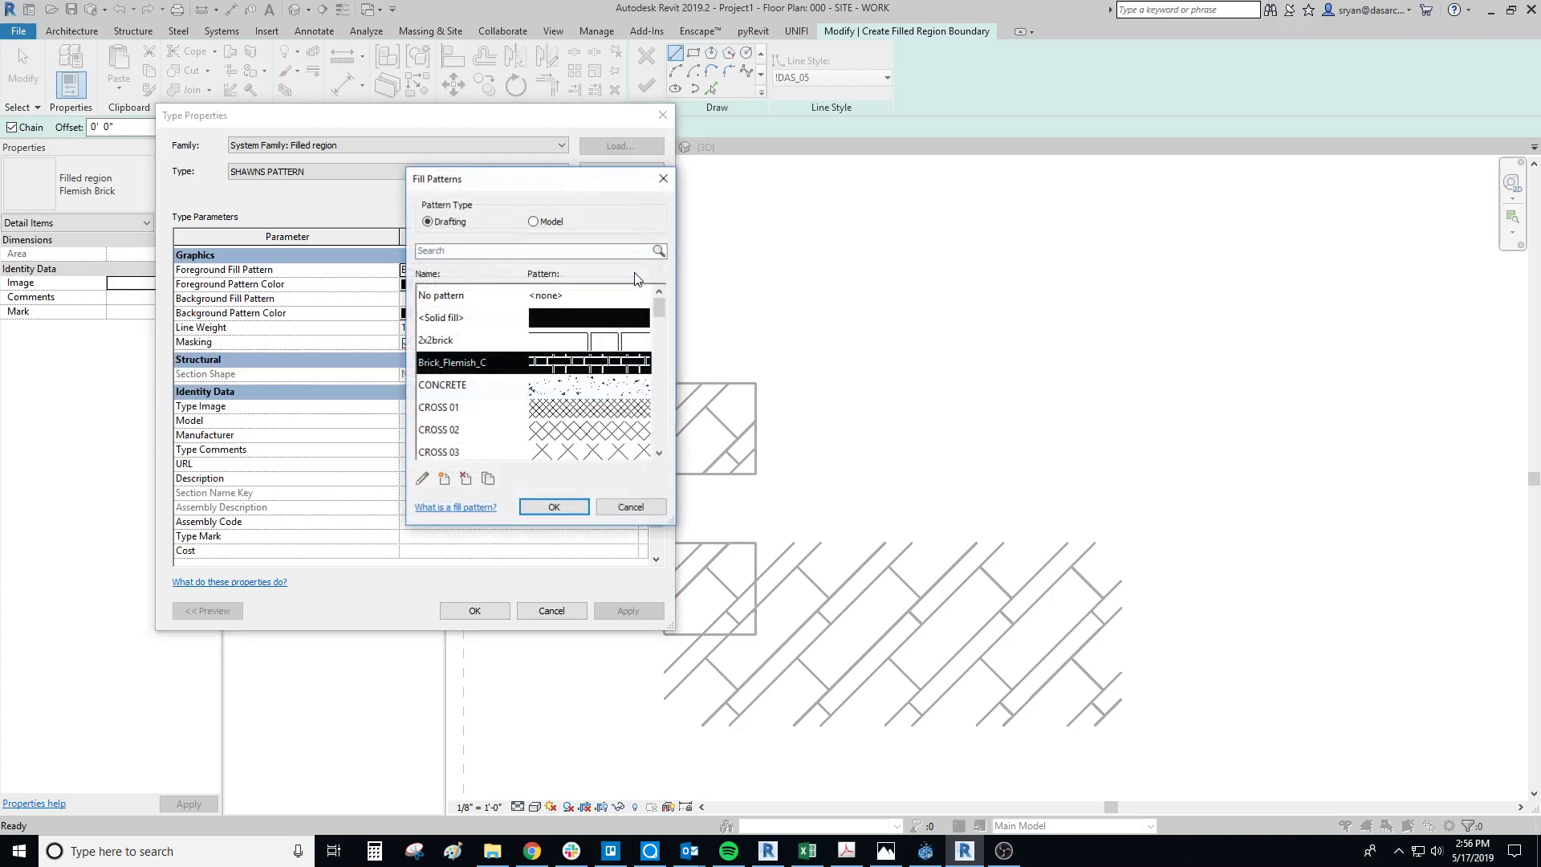
click(534, 222)
drag(656, 324, 668, 421)
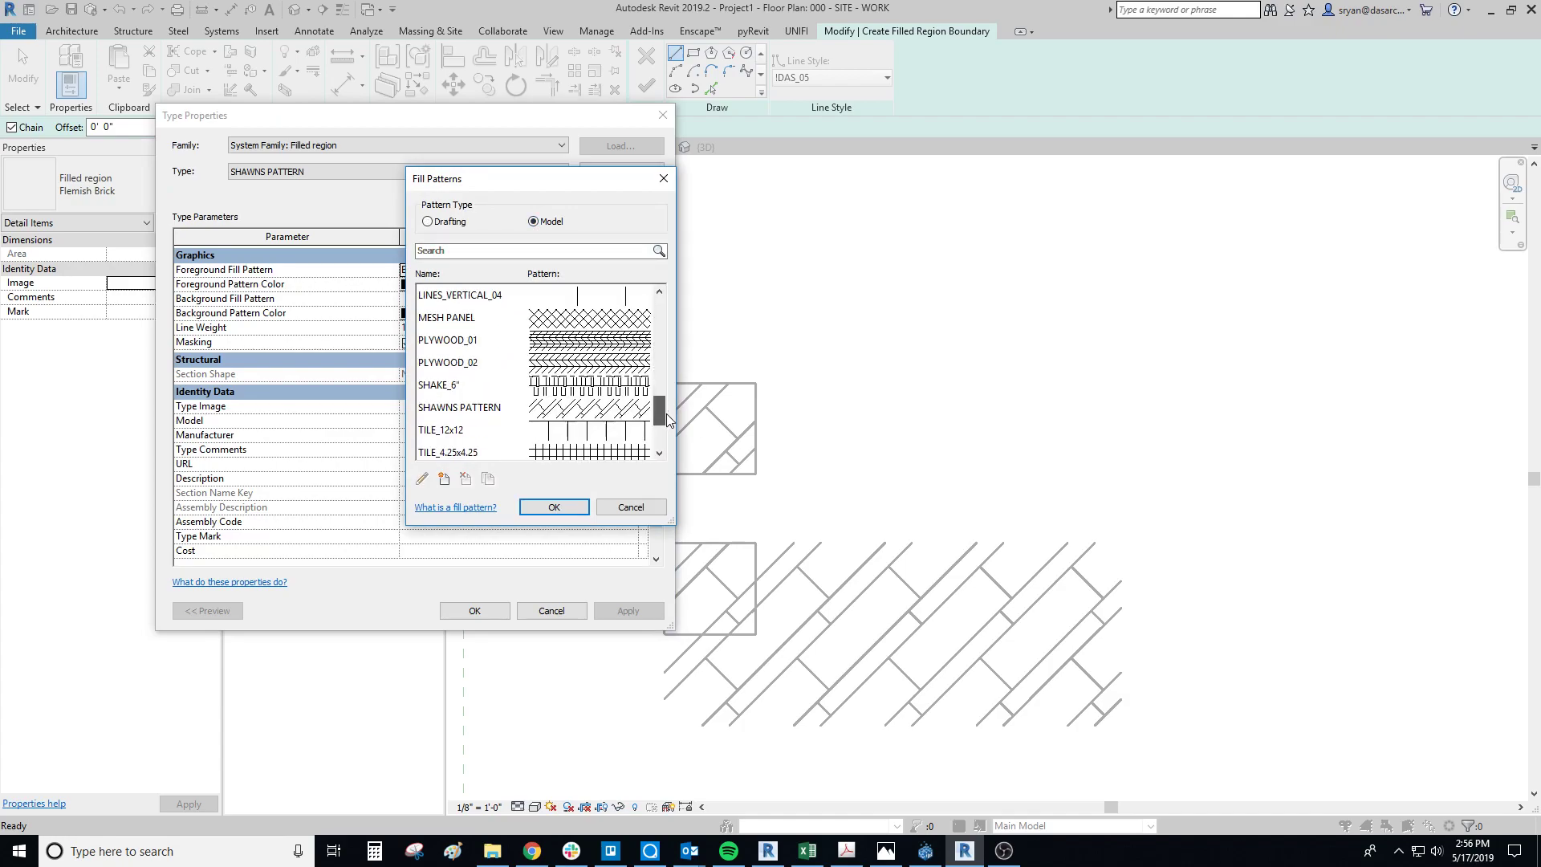
click(513, 409)
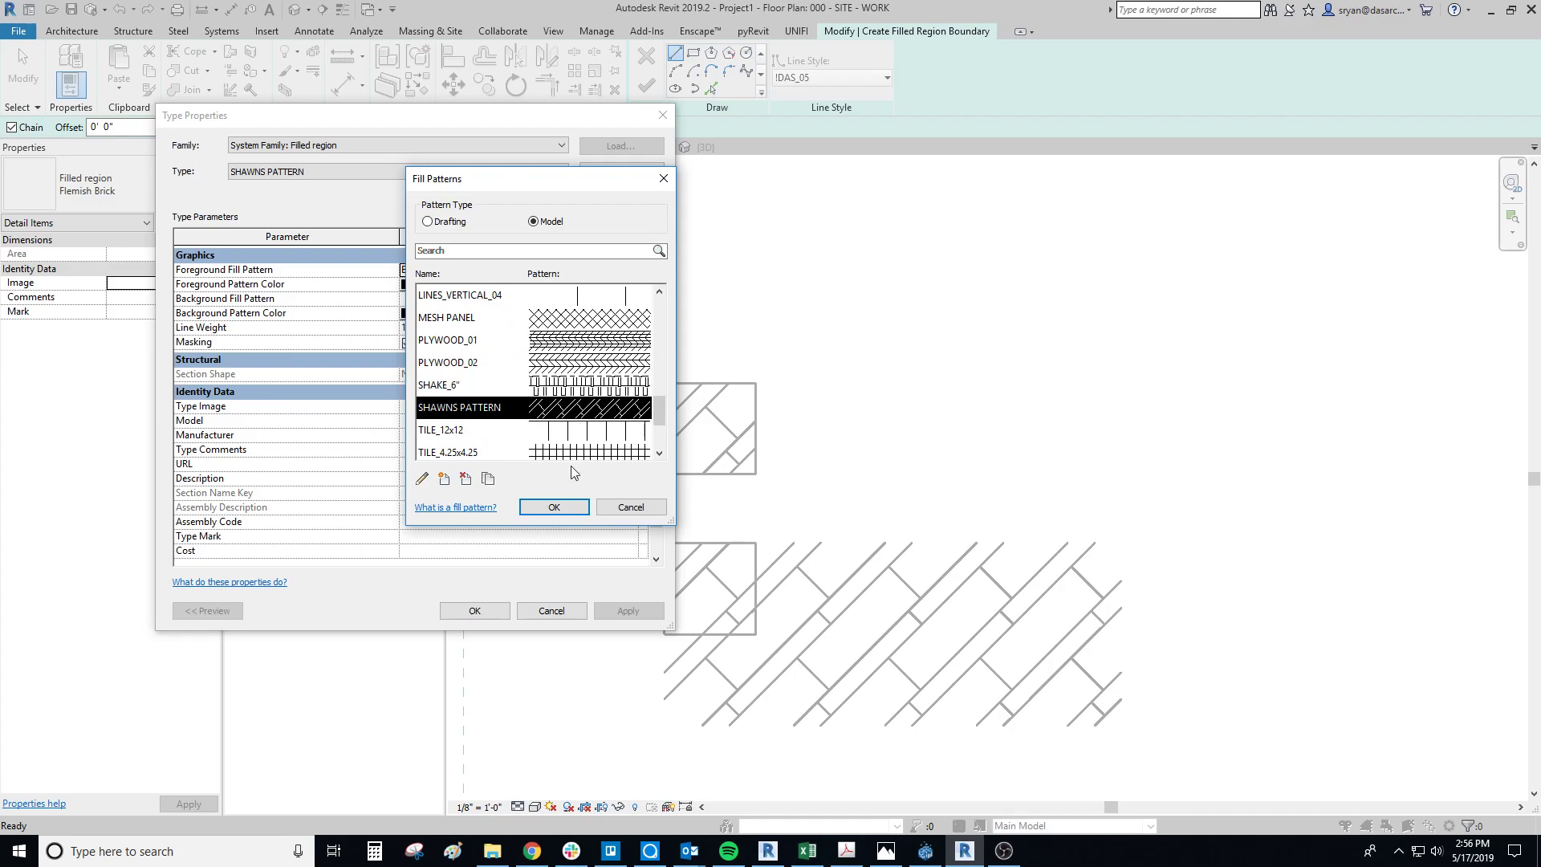
click(554, 507)
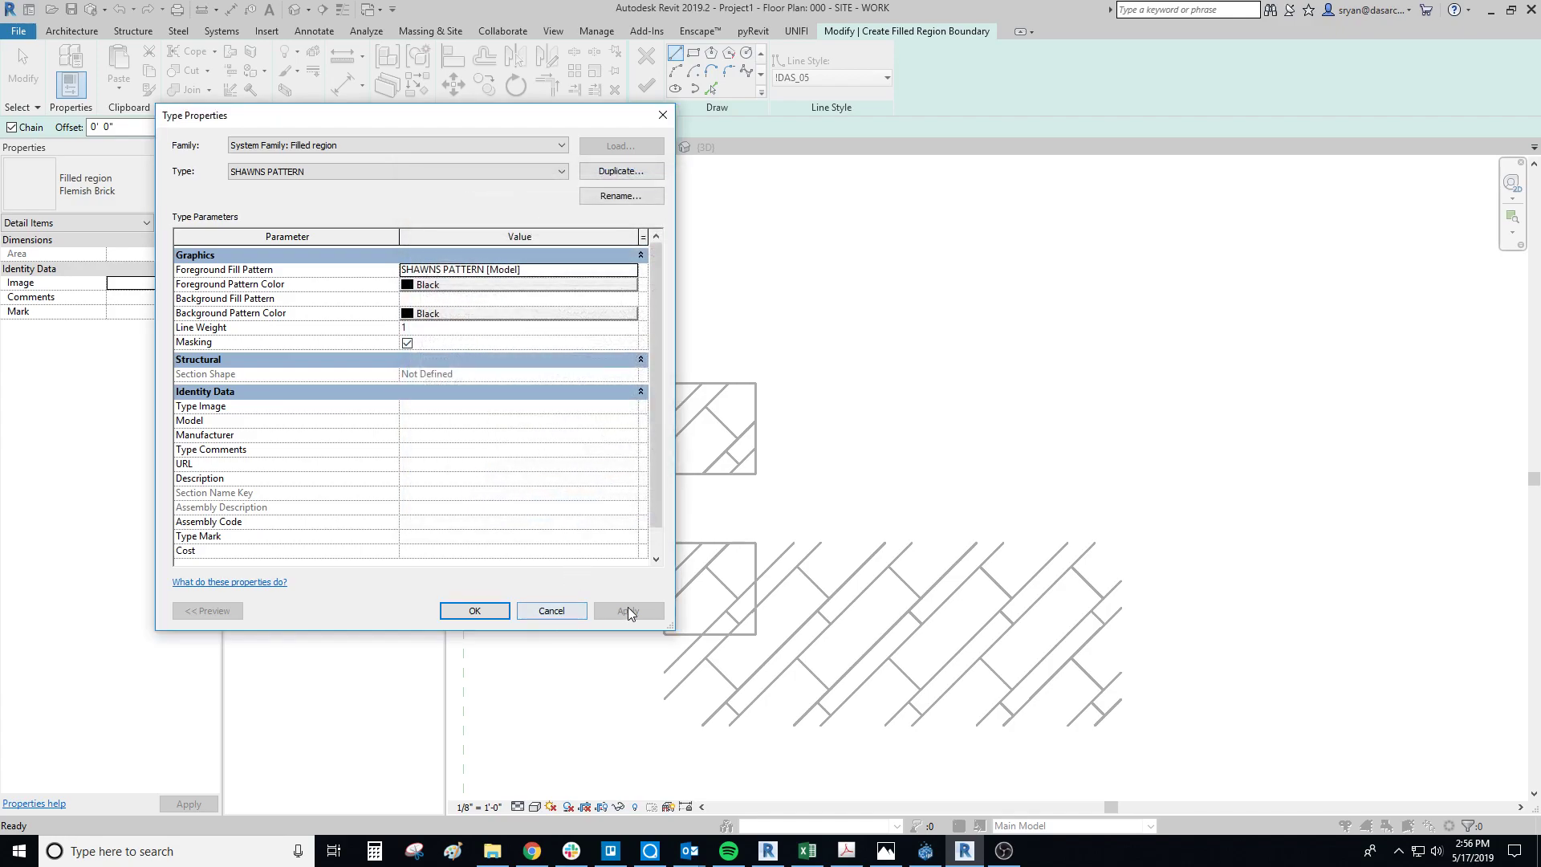
click(474, 610)
Step: Sketch a rectangular filled region of about 56 SF beside and above the separate tile square, and finish it
scroll(614, 754, down, 2)
click(693, 54)
click(758, 571)
click(1282, 187)
scroll(1139, 310, down, 1)
click(646, 86)
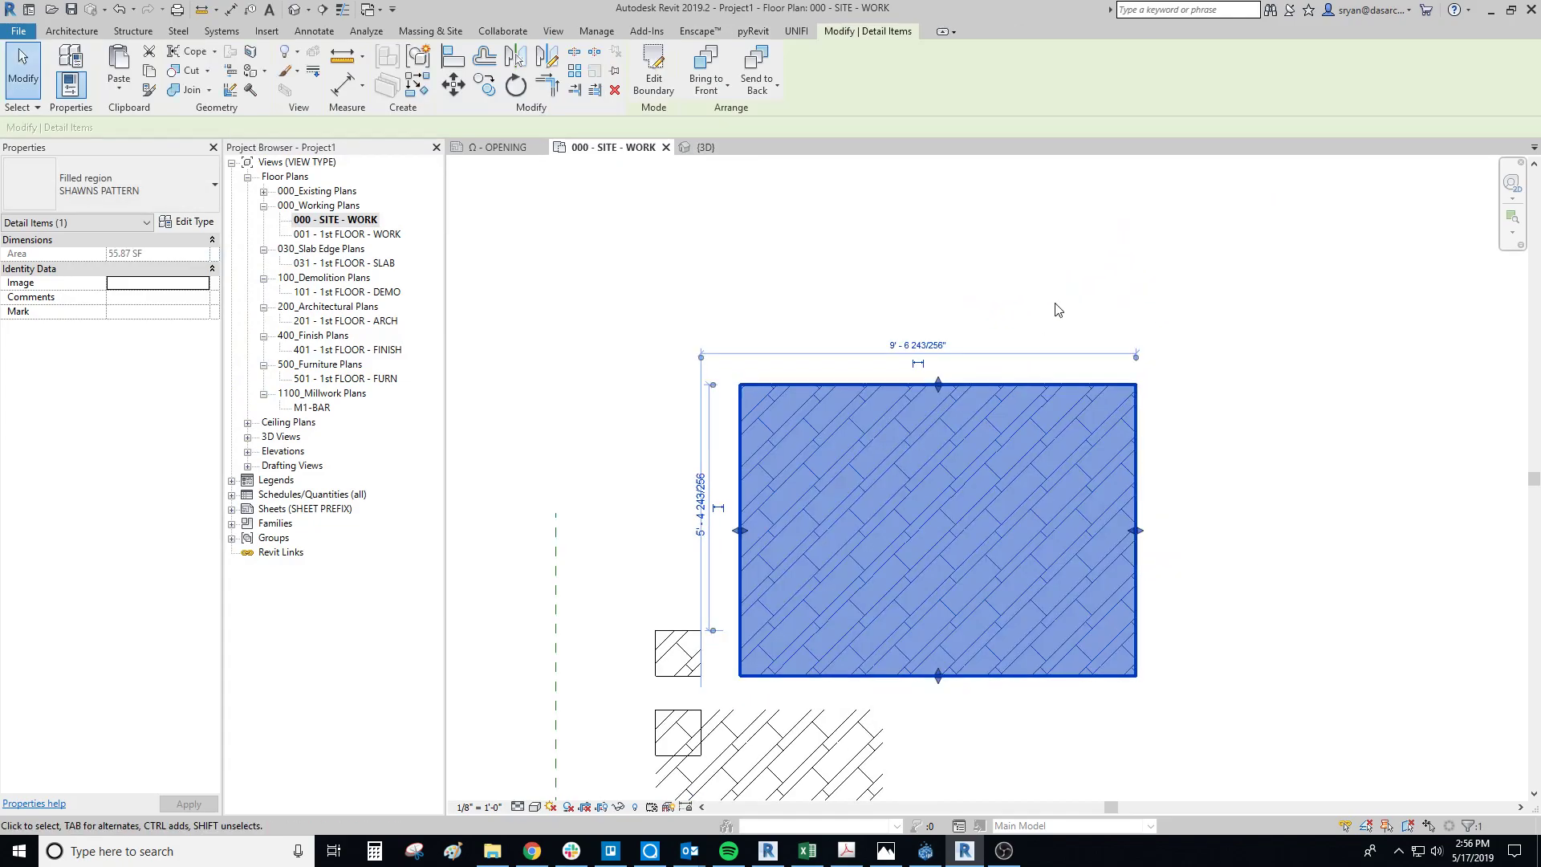
click(1059, 309)
Step: Examine the filled region's pattern up close for clean joints and compare it with the source tile
scroll(978, 490, up, 3)
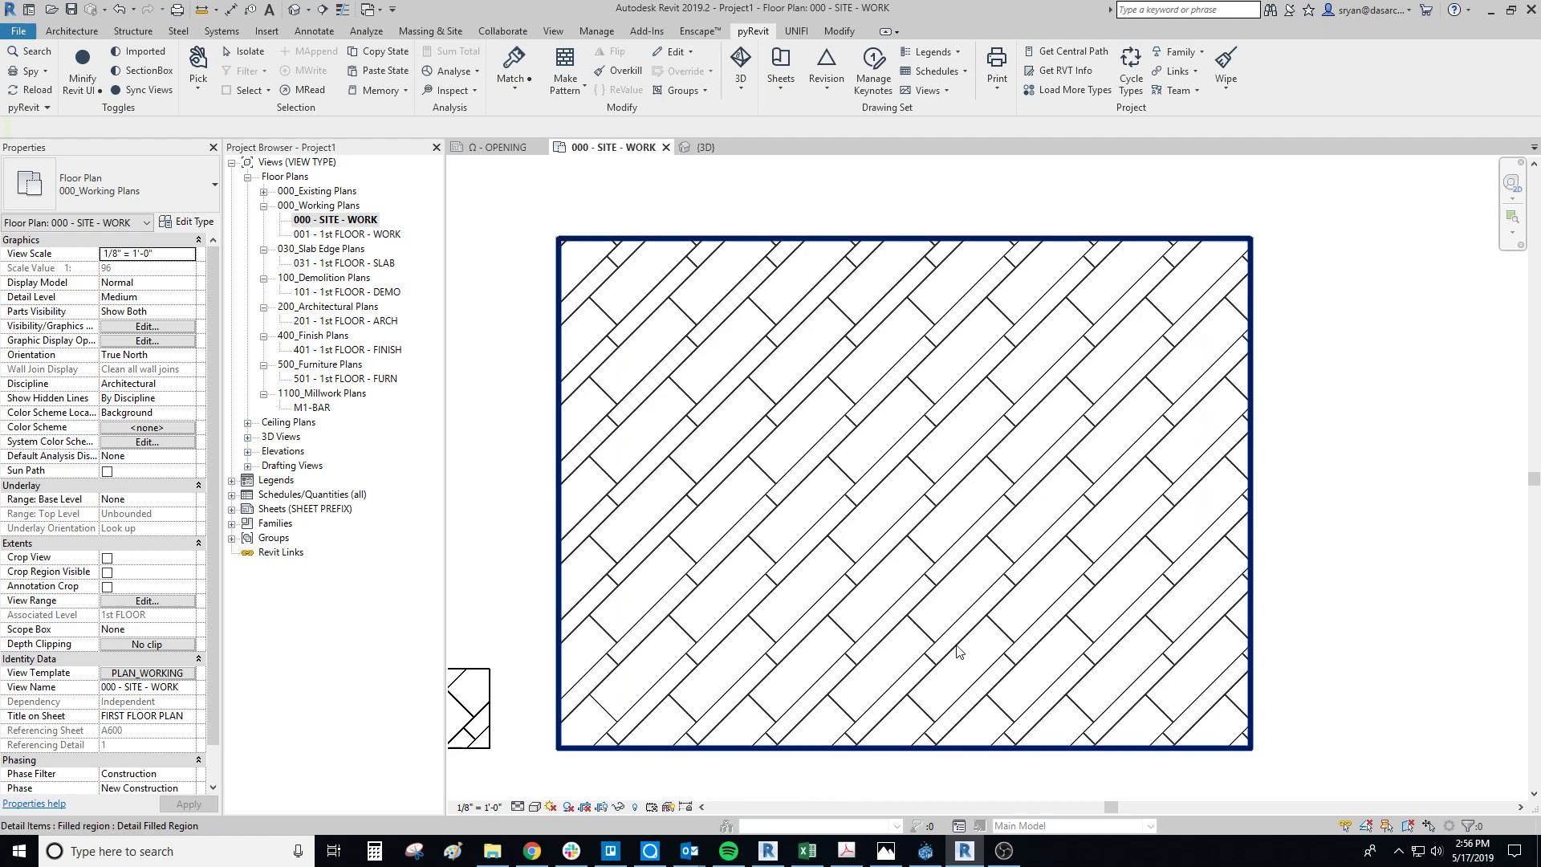
scroll(959, 651, up, 3)
scroll(949, 514, up, 2)
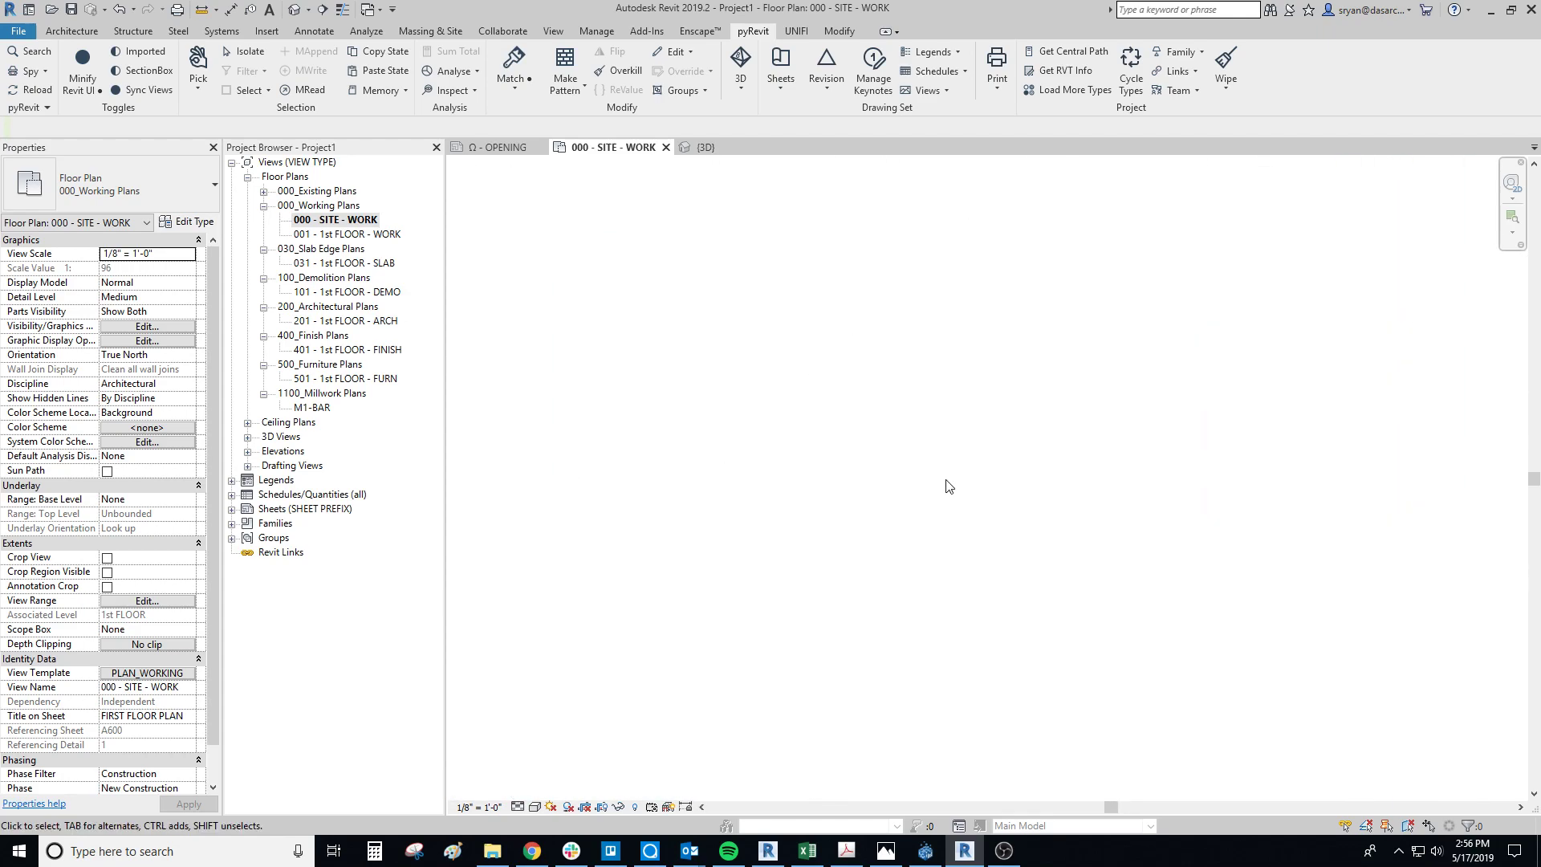
scroll(947, 484, up, 2)
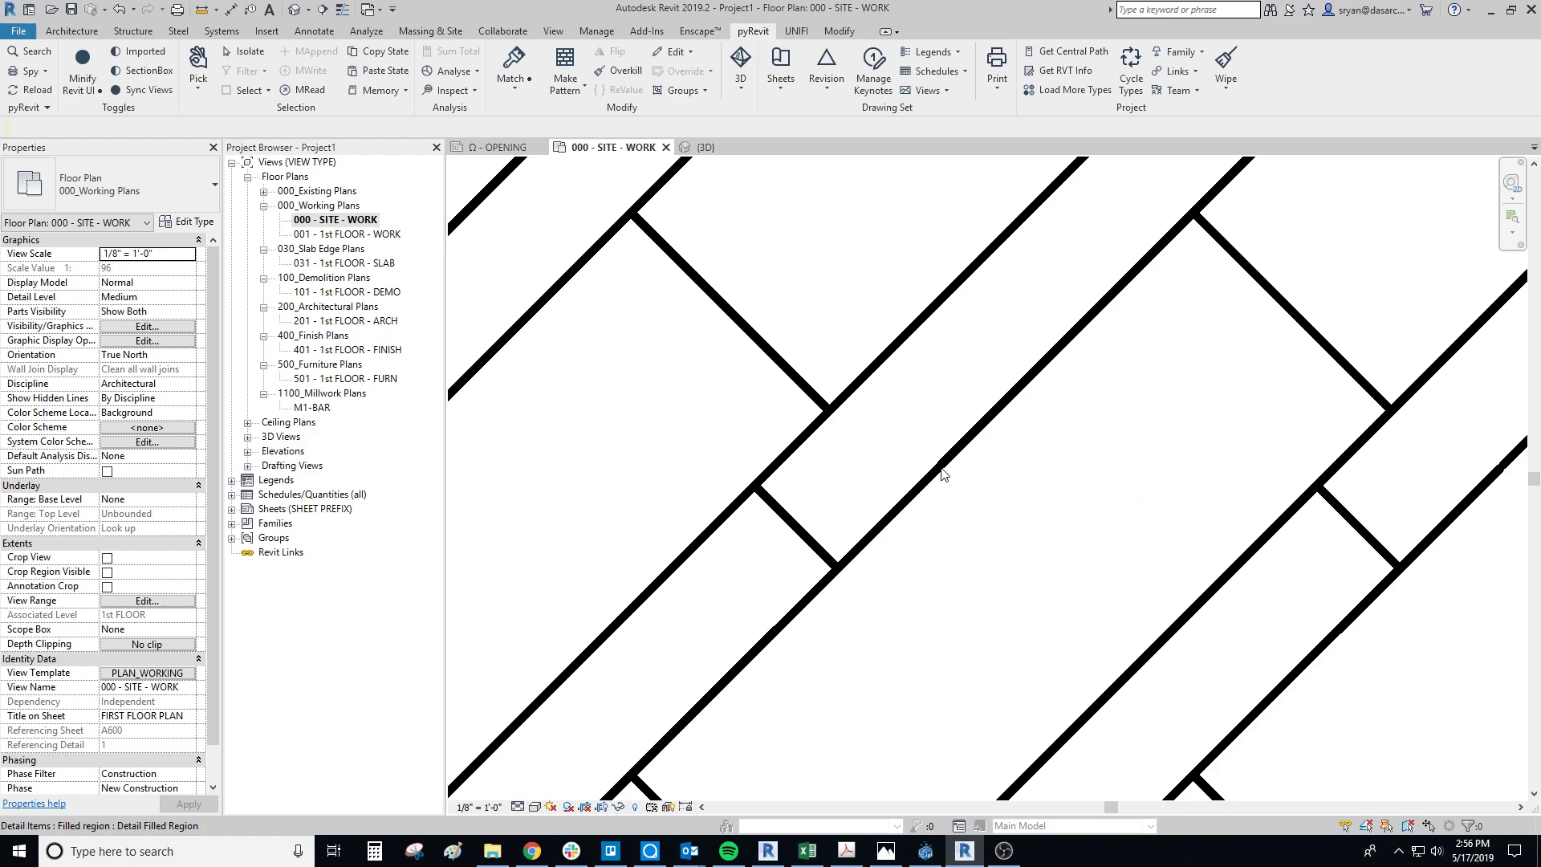
scroll(941, 479, down, 8)
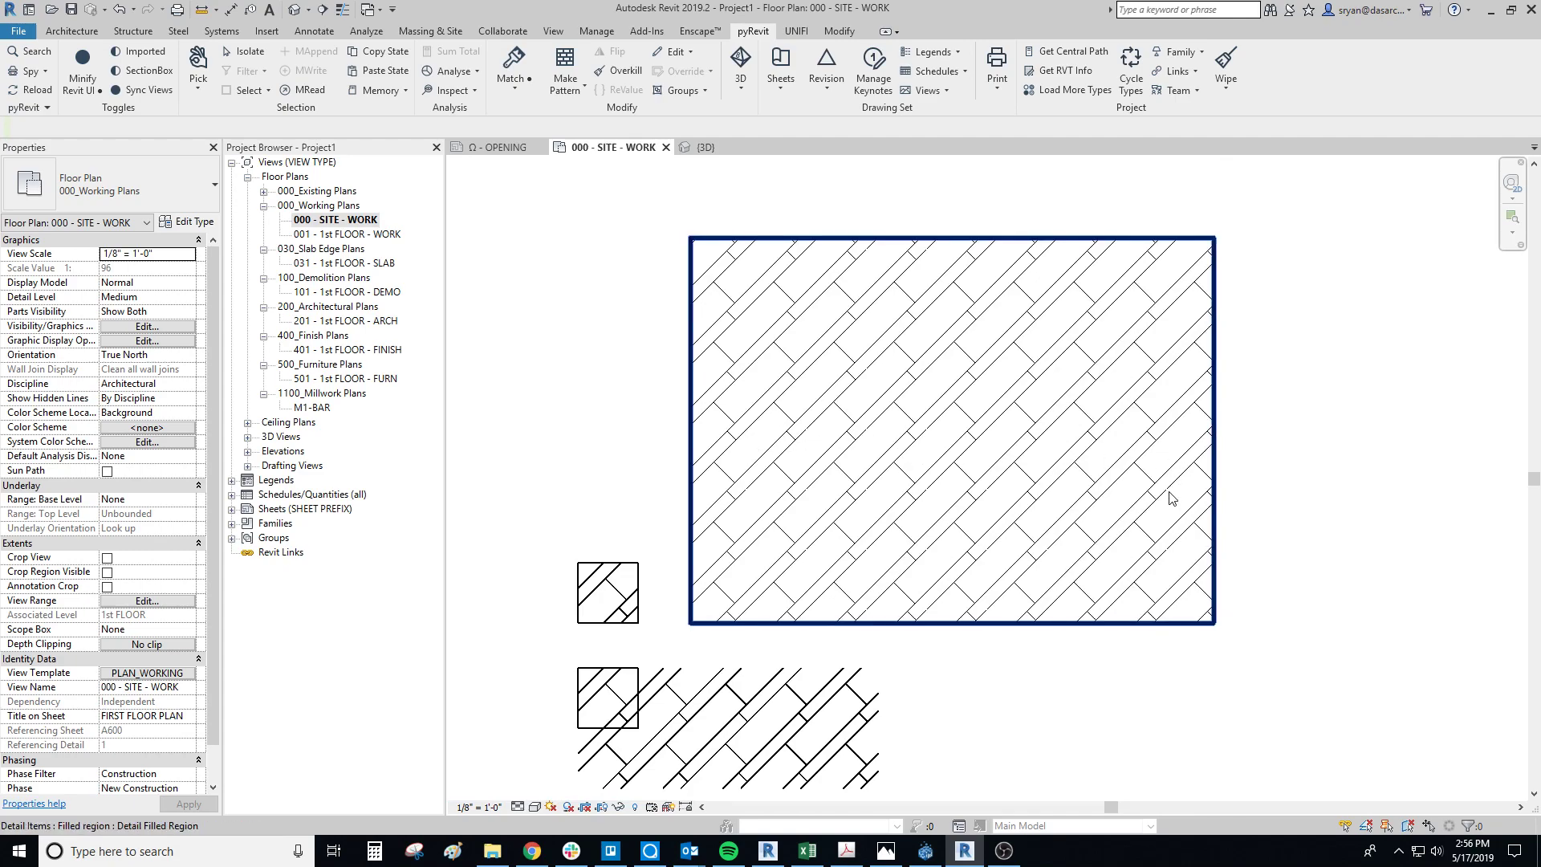
middle_drag(722, 695, 889, 607)
scroll(888, 607, up, 5)
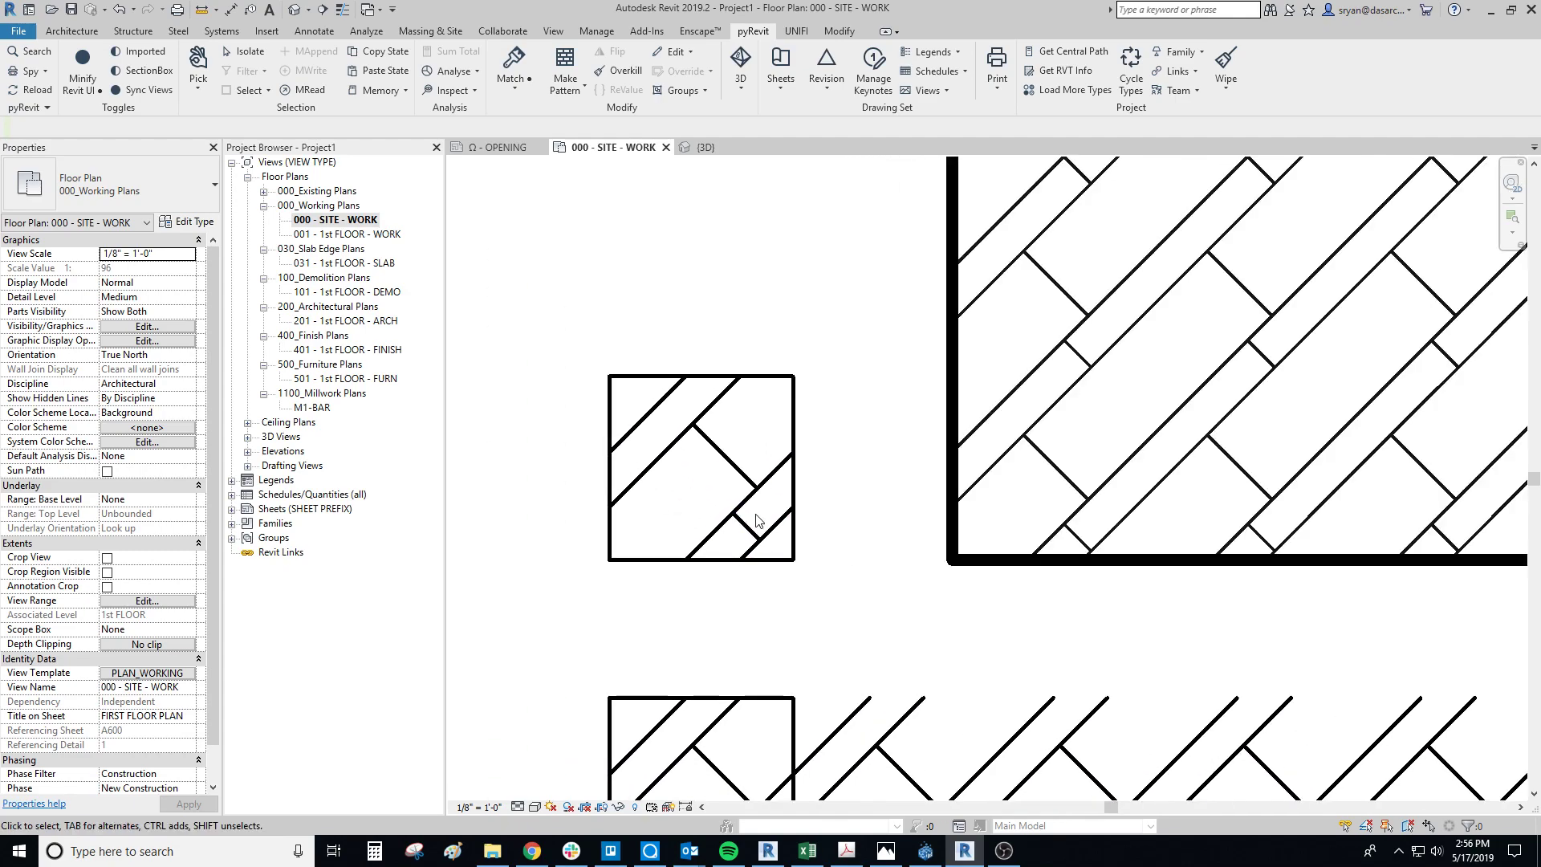
Step: Inspect the tile's four long diagonal lines one at a time, checking their lengths and spacing
scroll(852, 606, up, 2)
click(852, 606)
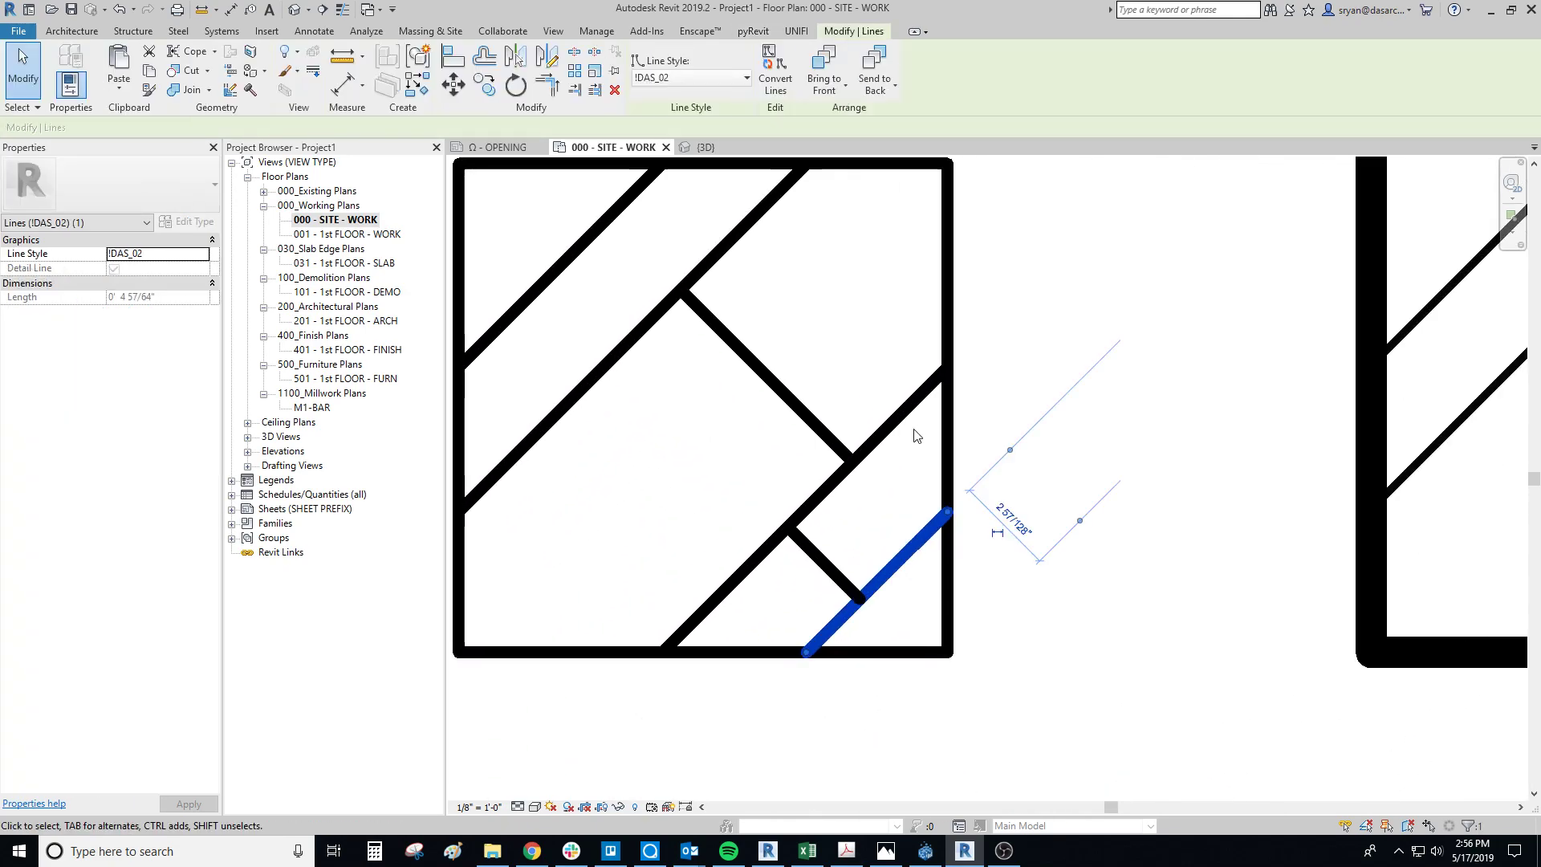
click(784, 200)
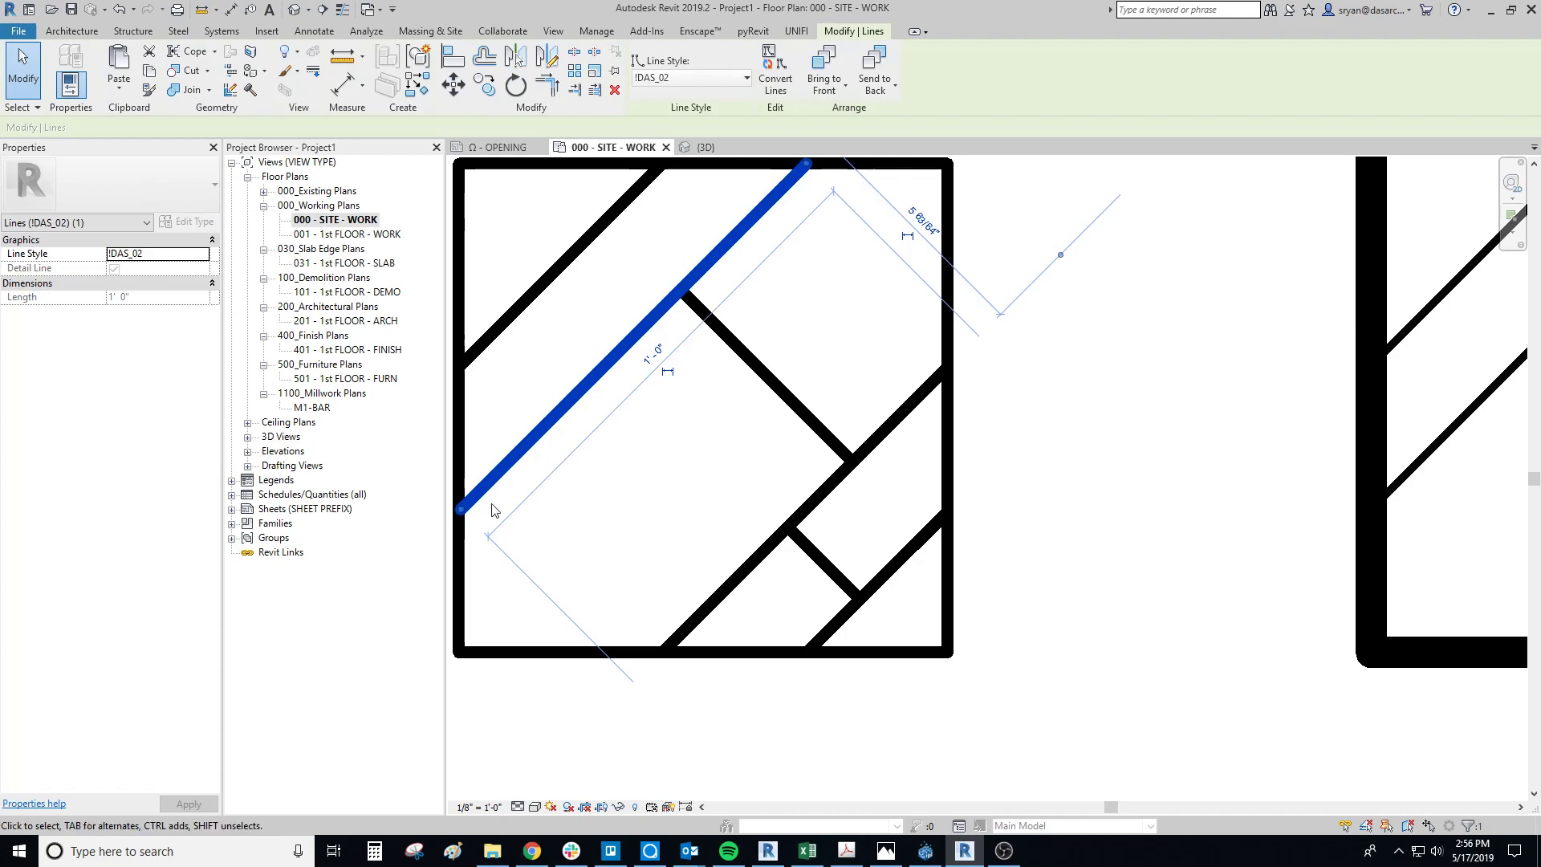
click(487, 343)
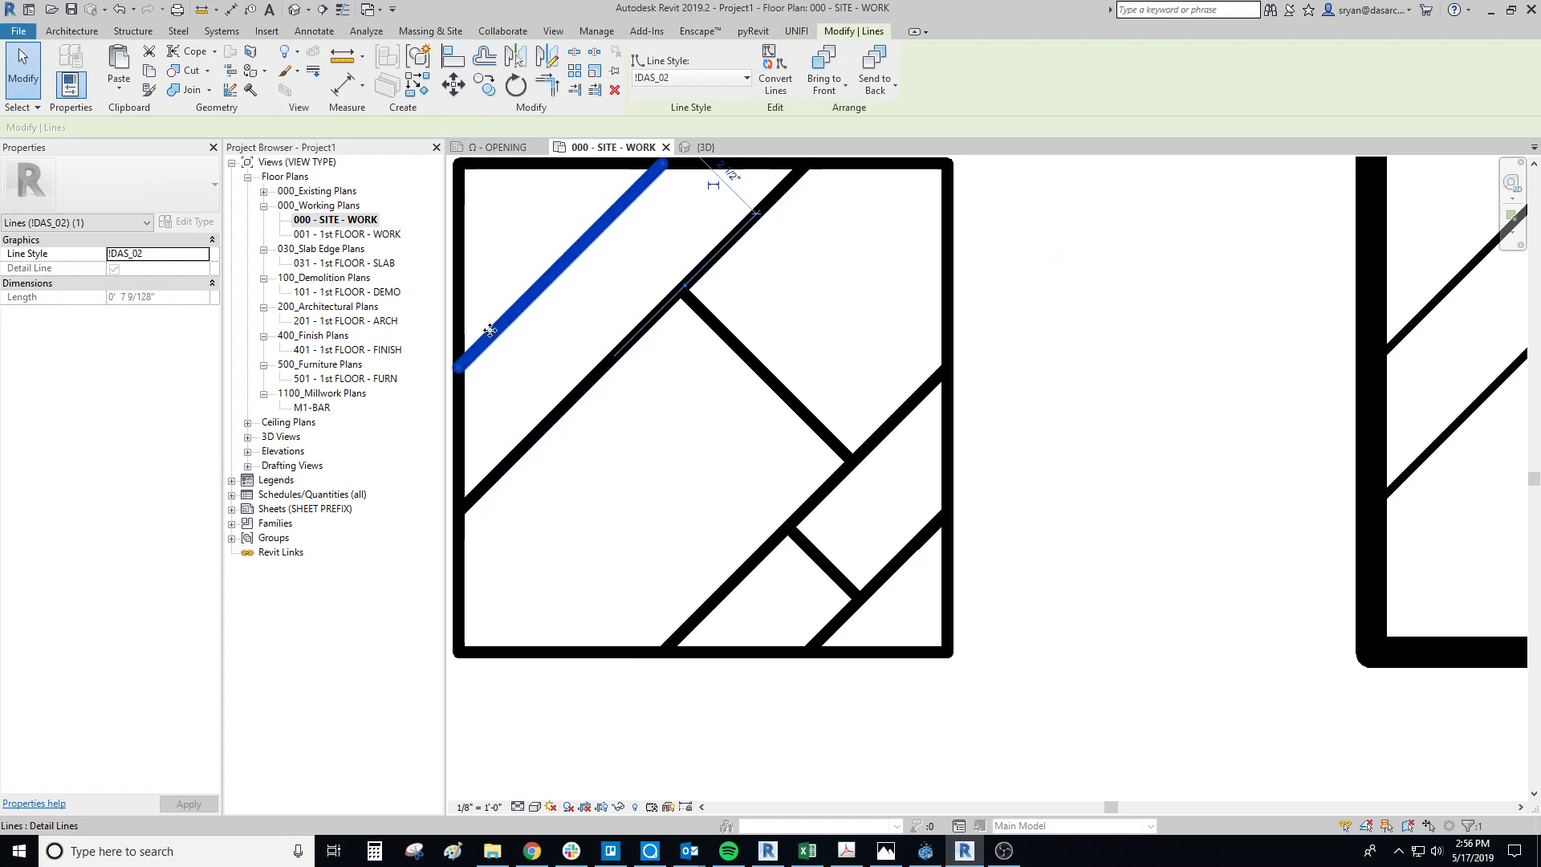
click(742, 574)
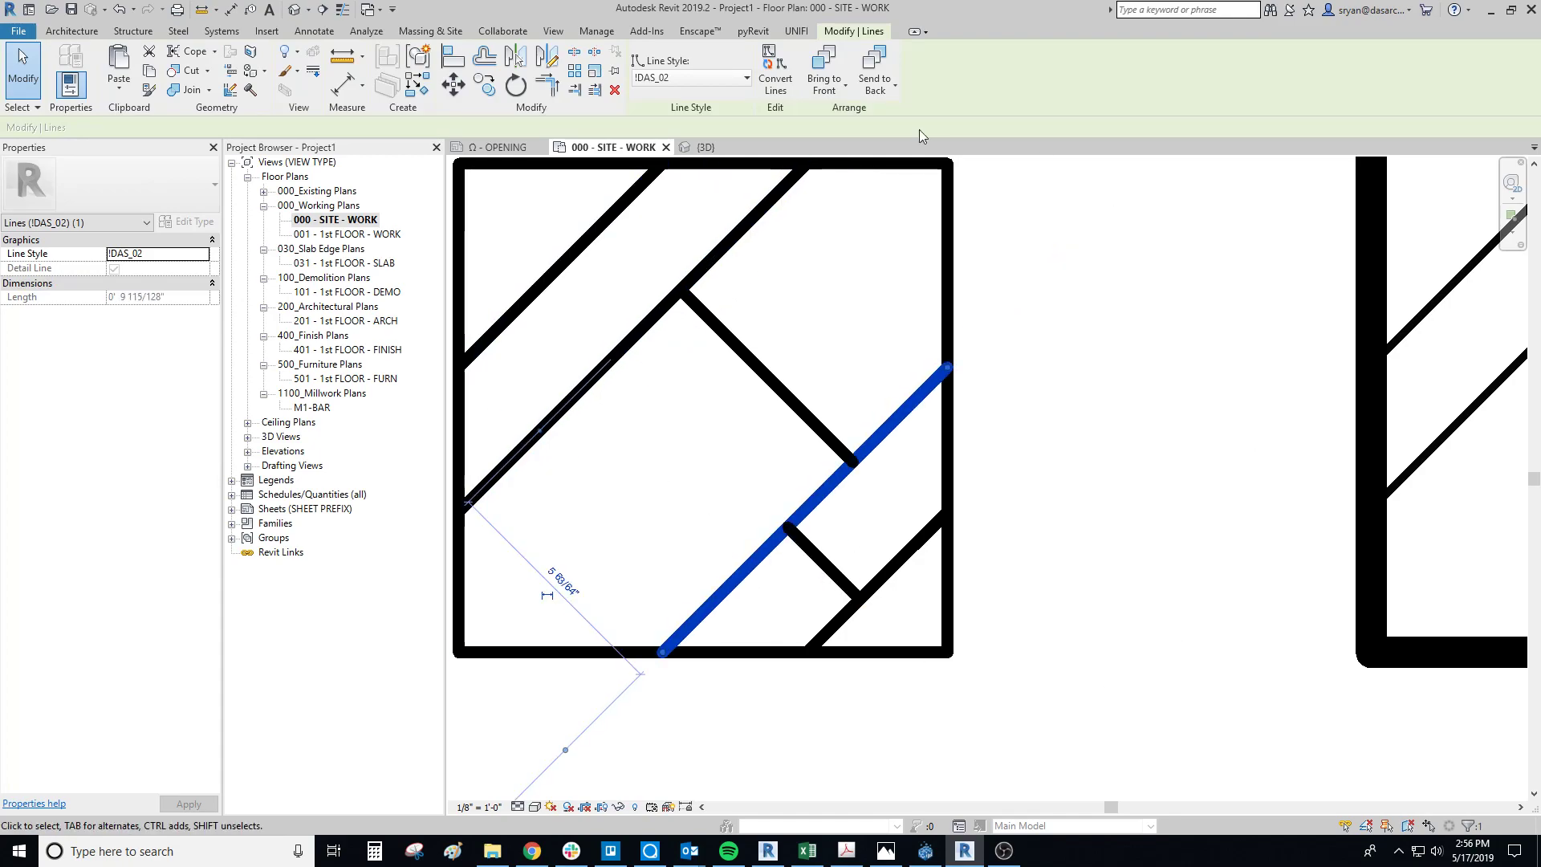
scroll(1010, 553, down, 1)
Step: Turn on Thin Lines and examine where the tile's diagonal lines end against the edges of the square
click(901, 427)
key(t)
key(l)
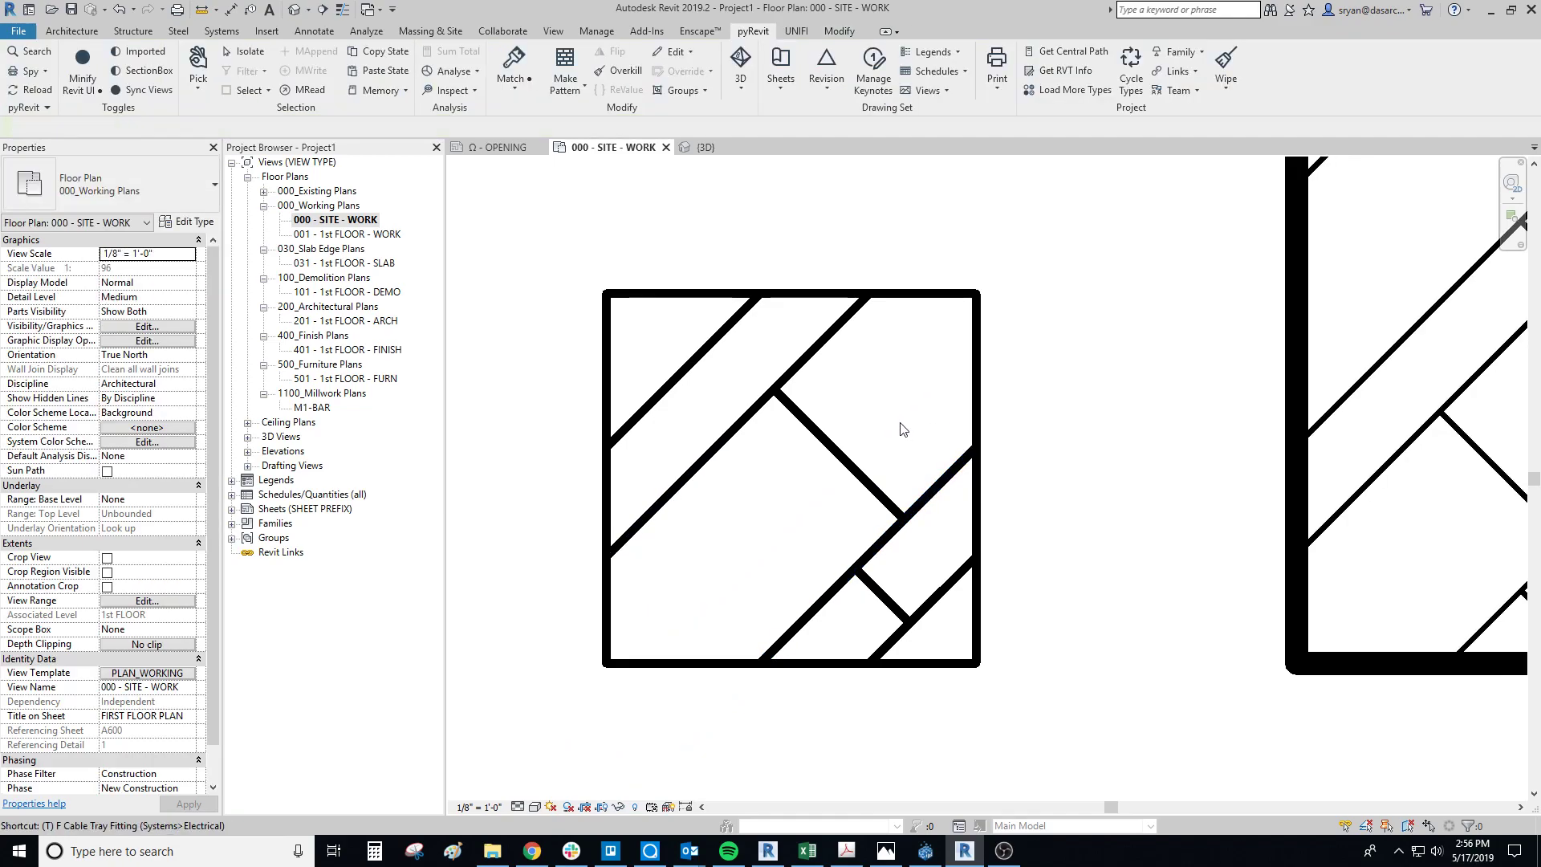
scroll(944, 534, up, 4)
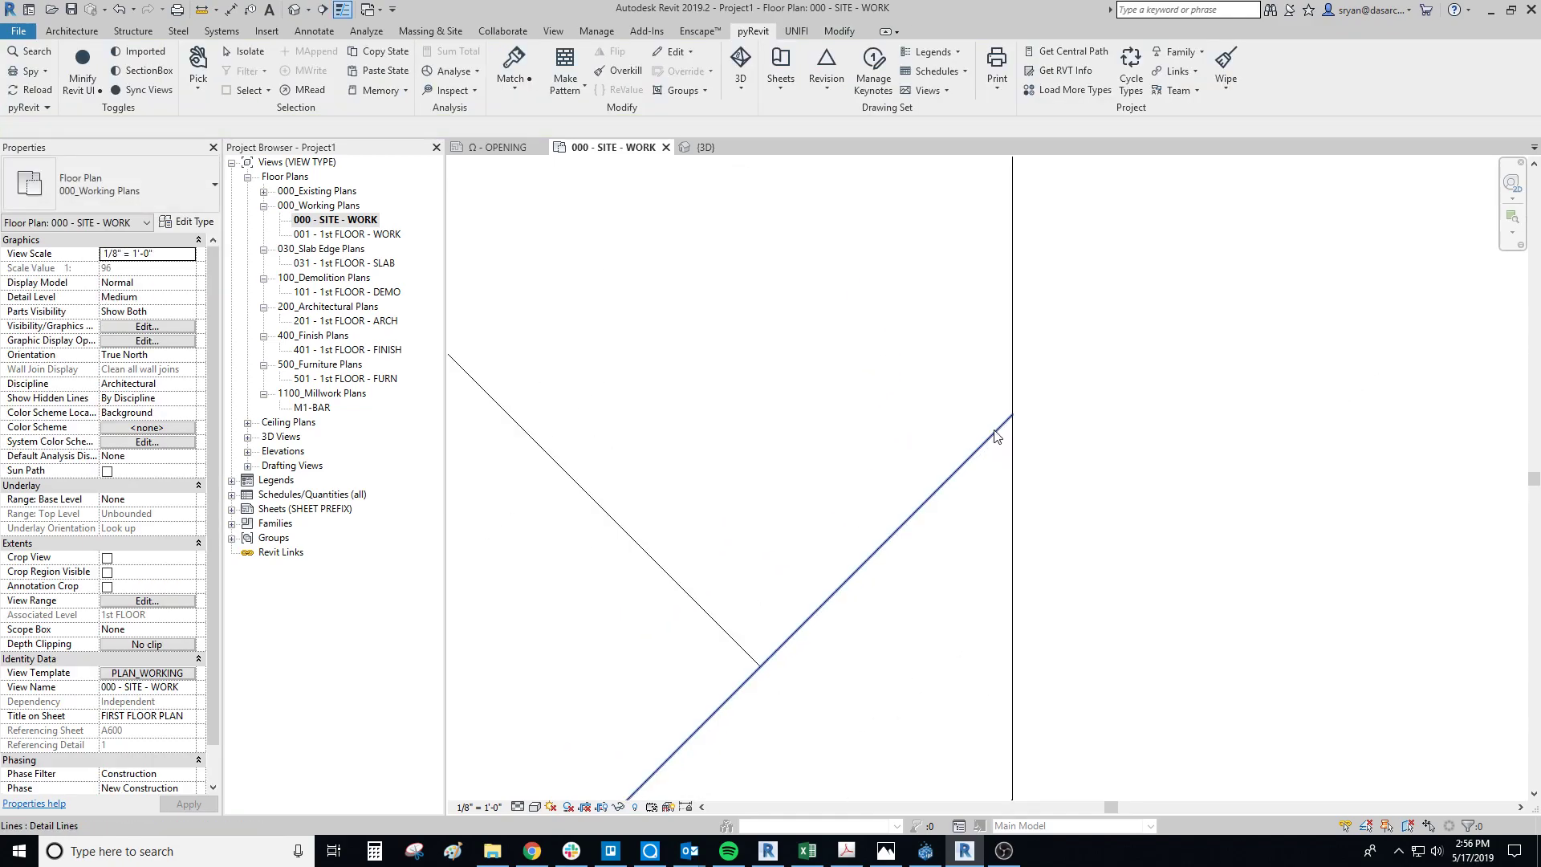
middle_drag(913, 555, 1004, 793)
scroll(913, 549, down, 2)
scroll(726, 612, up, 2)
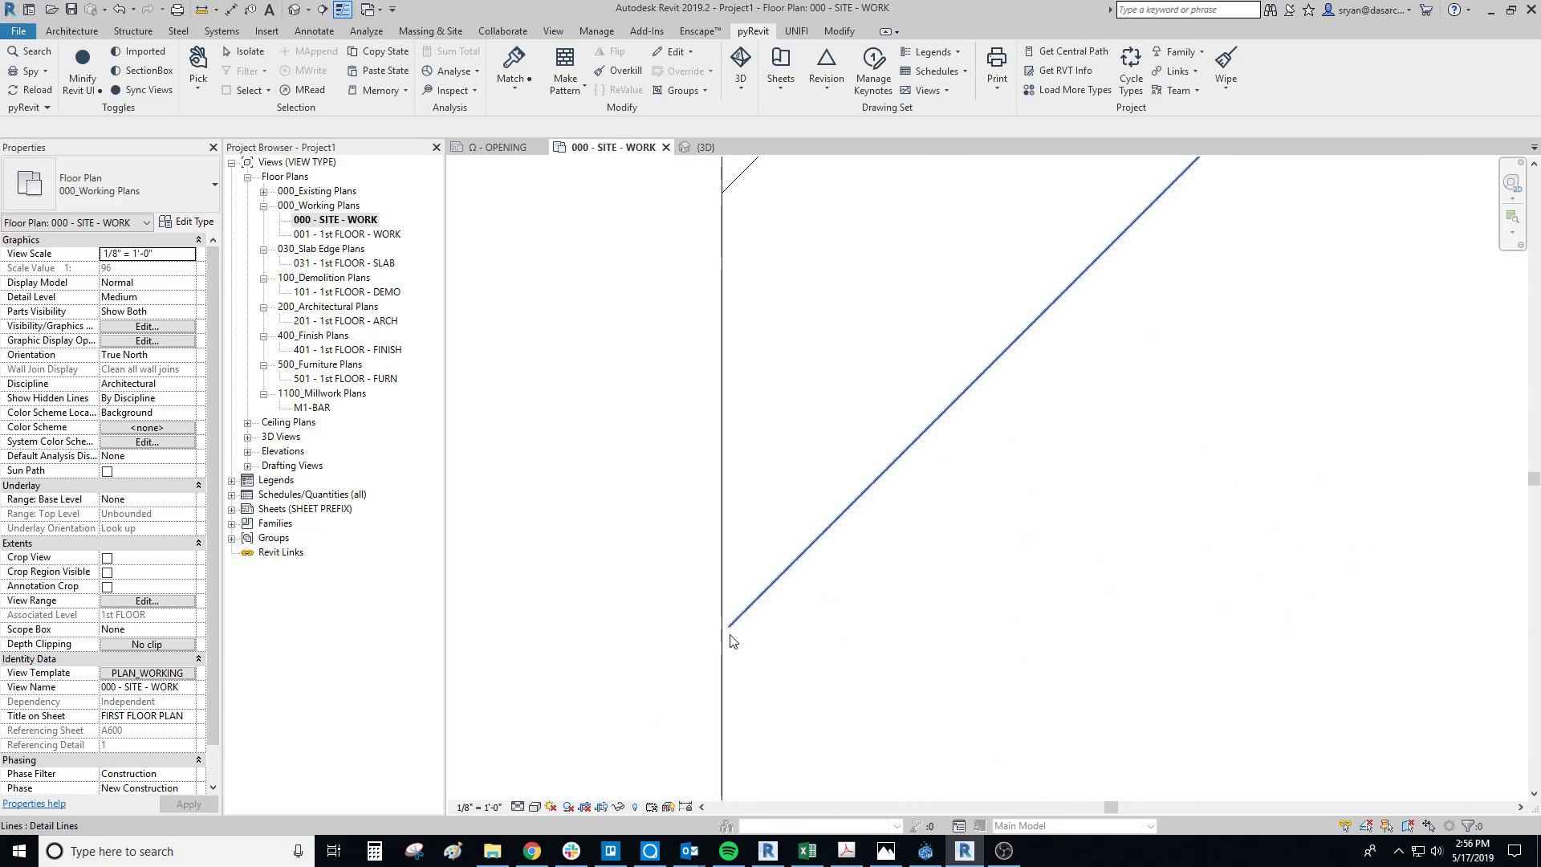
click(730, 628)
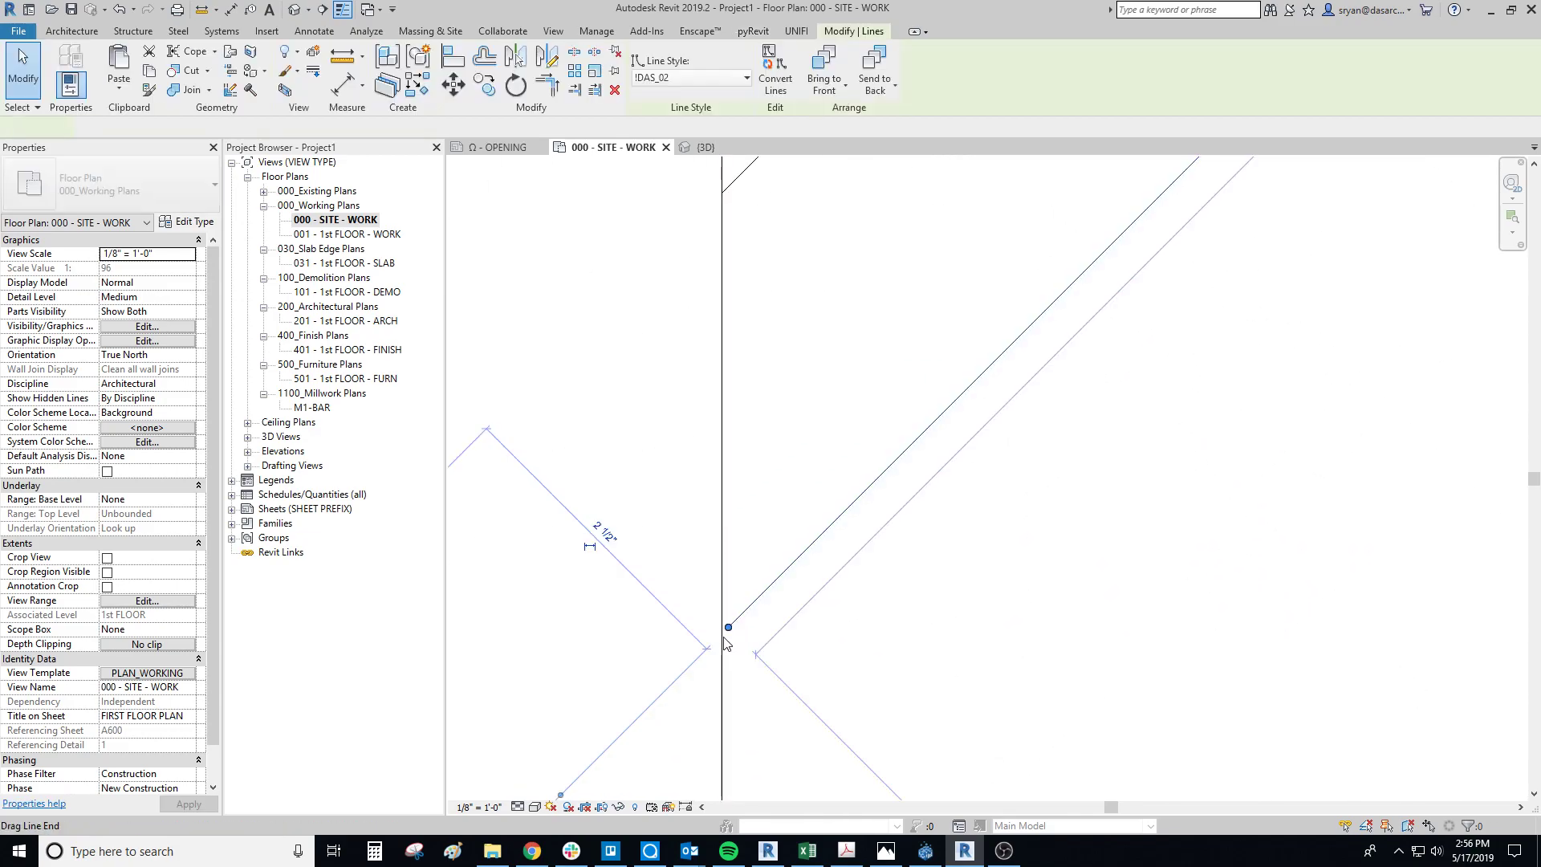
scroll(912, 526, down, 3)
middle_drag(1012, 546, 816, 582)
Step: Select the six detail lines inside the tile square, bring up the pyRevit pattern tools, and clear the selection
drag(1057, 691, 756, 360)
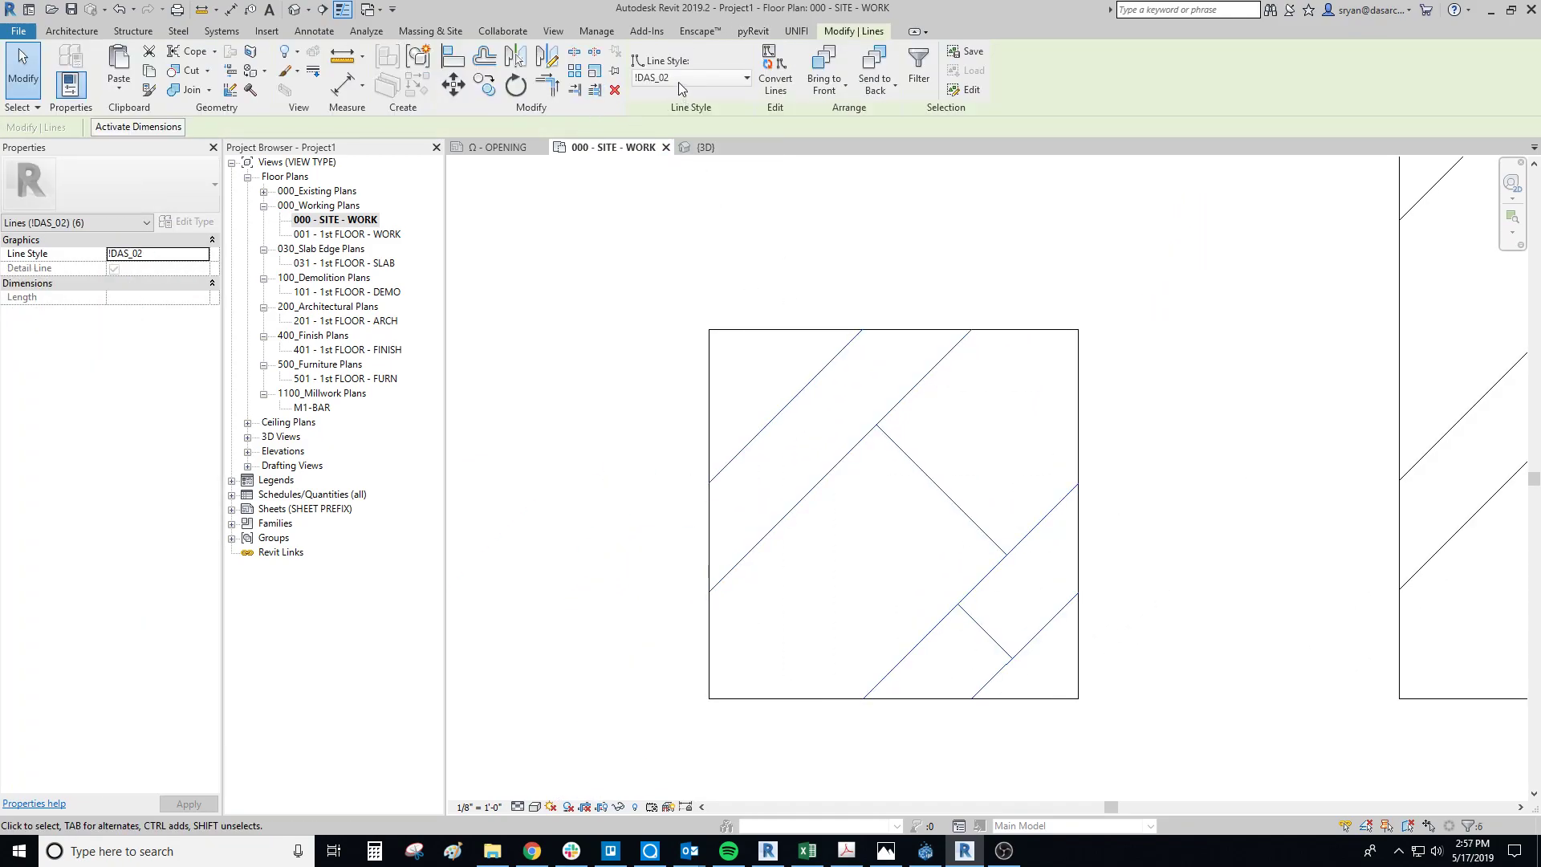
click(754, 32)
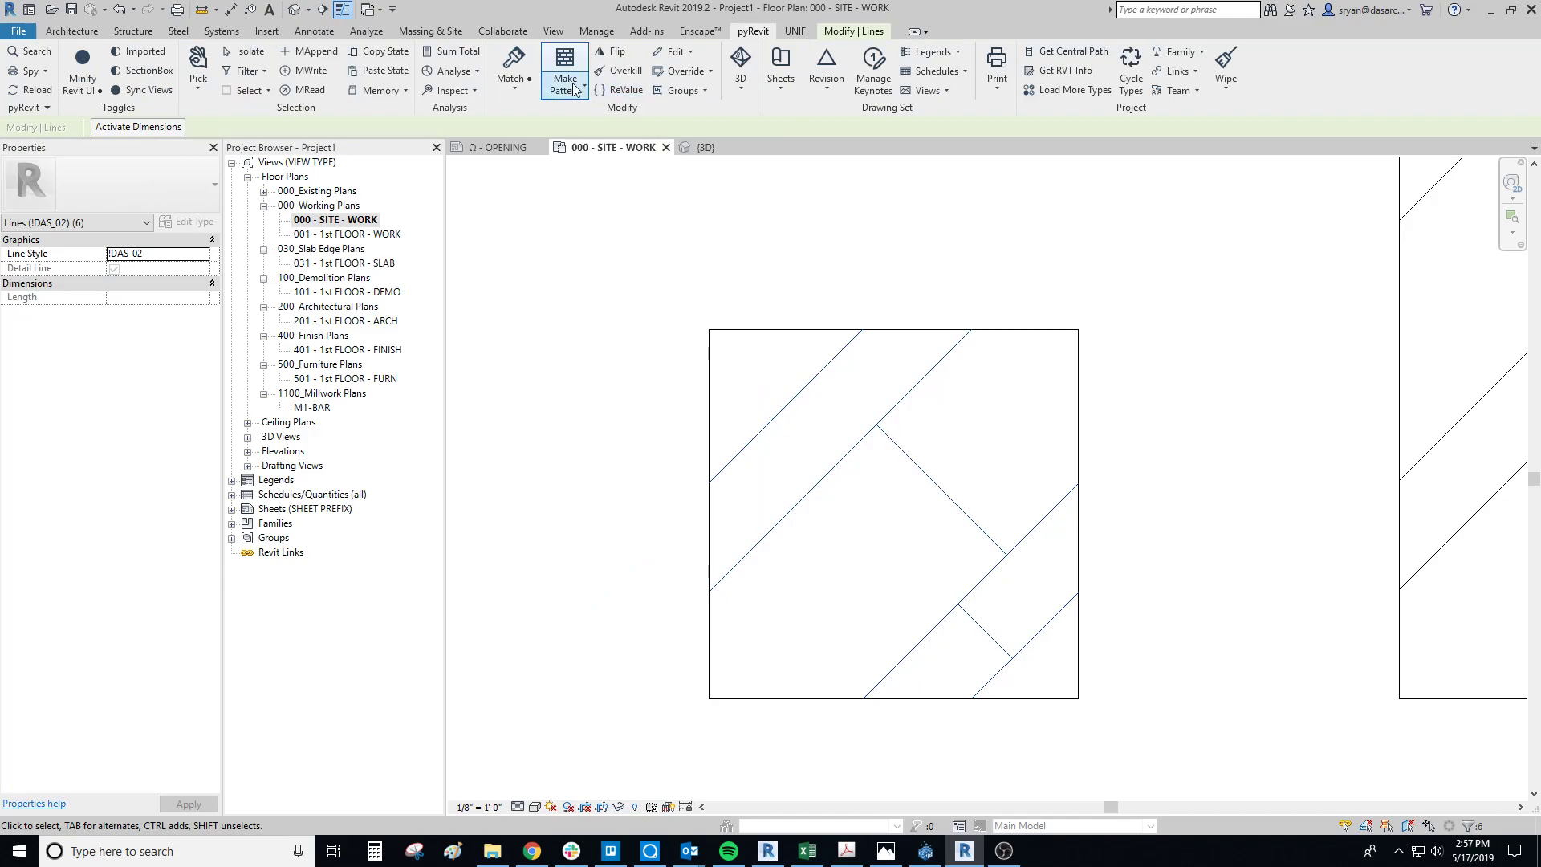
scroll(996, 587, down, 3)
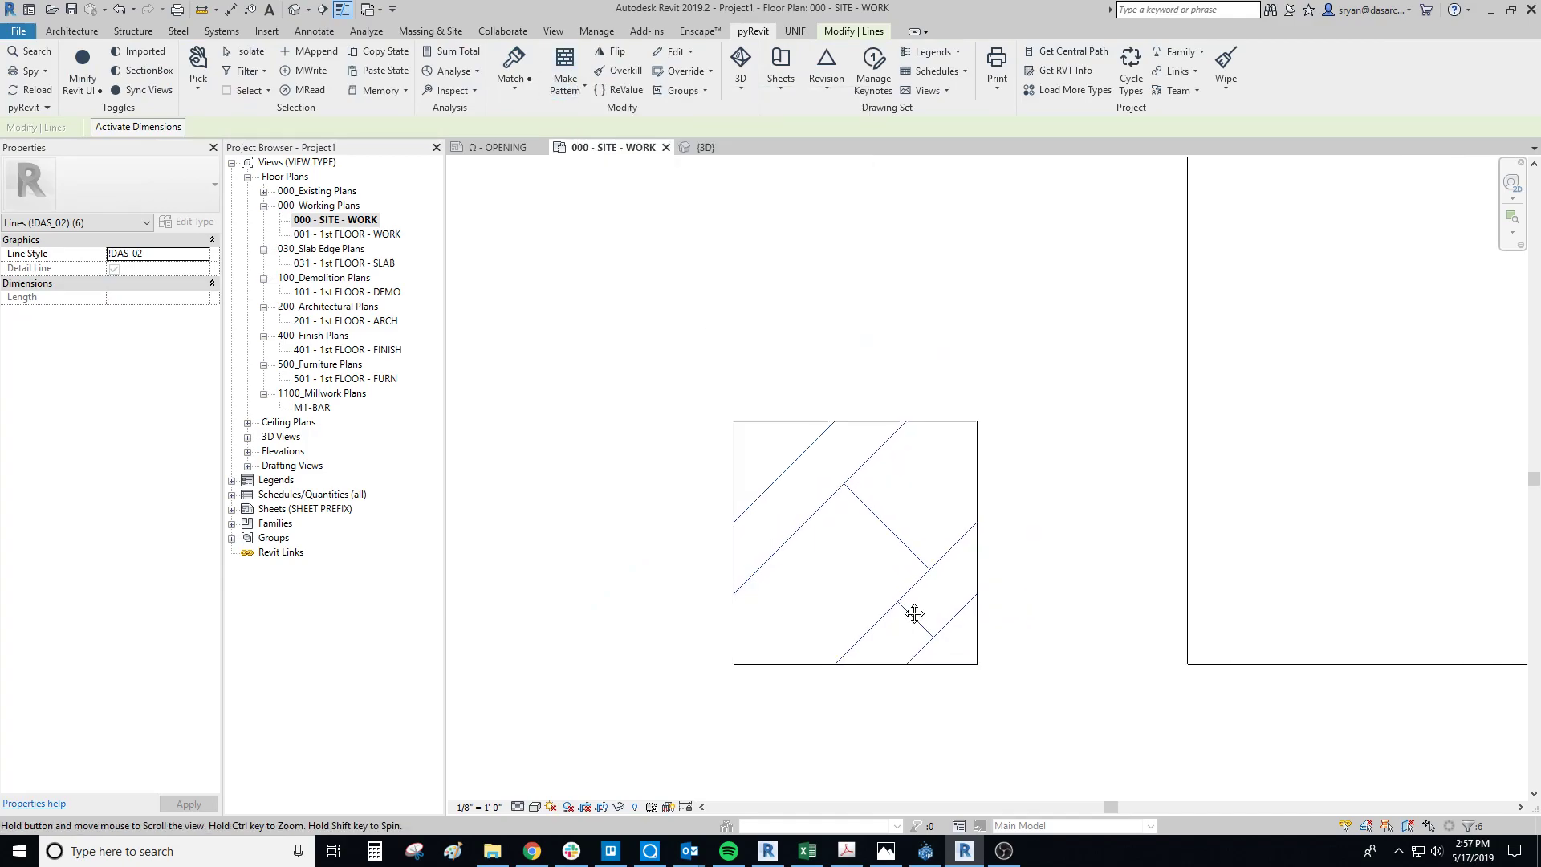
scroll(911, 516, down, 2)
middle_drag(871, 537, 1389, 551)
scroll(1348, 417, down, 1)
middle_drag(1344, 413, 1070, 431)
scroll(1193, 485, down, 3)
middle_drag(1192, 486, 845, 476)
click(579, 368)
Step: Create a Generic_06" floor on 1st FLOOR with a rectangular boundary about 11'-2" by 11'-1", diagonally below the filled region
scroll(579, 368, down, 1)
middle_drag(586, 404, 678, 416)
scroll(677, 414, down, 2)
scroll(710, 415, down, 4)
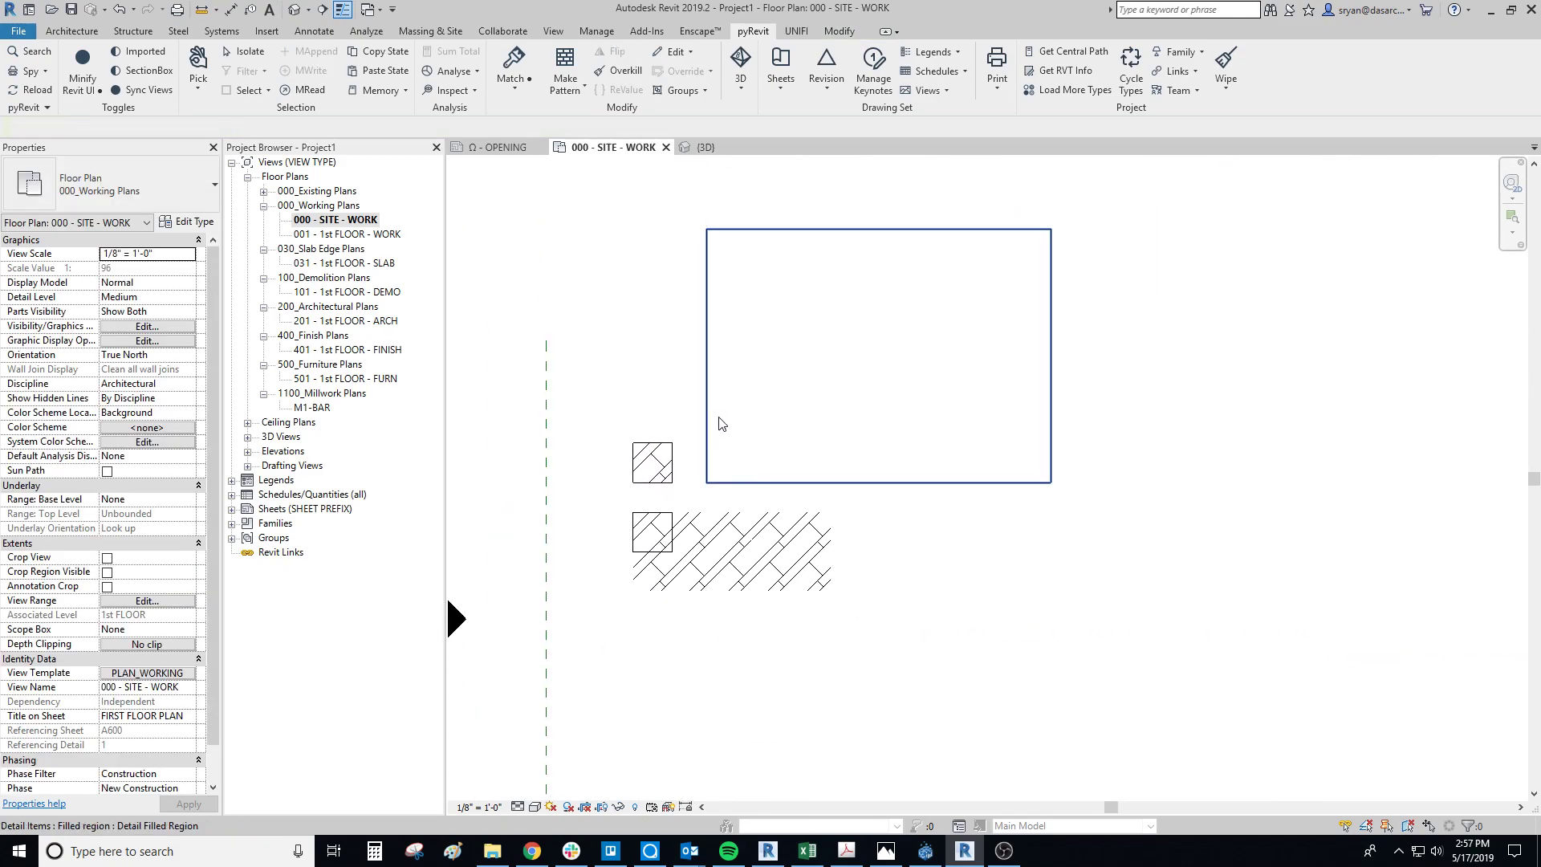
scroll(873, 545, down, 2)
middle_drag(873, 546, 915, 471)
mouse_move(1054, 585)
middle_down()
mouse_move(964, 556)
mouse_move(938, 564)
middle_up()
key(f)
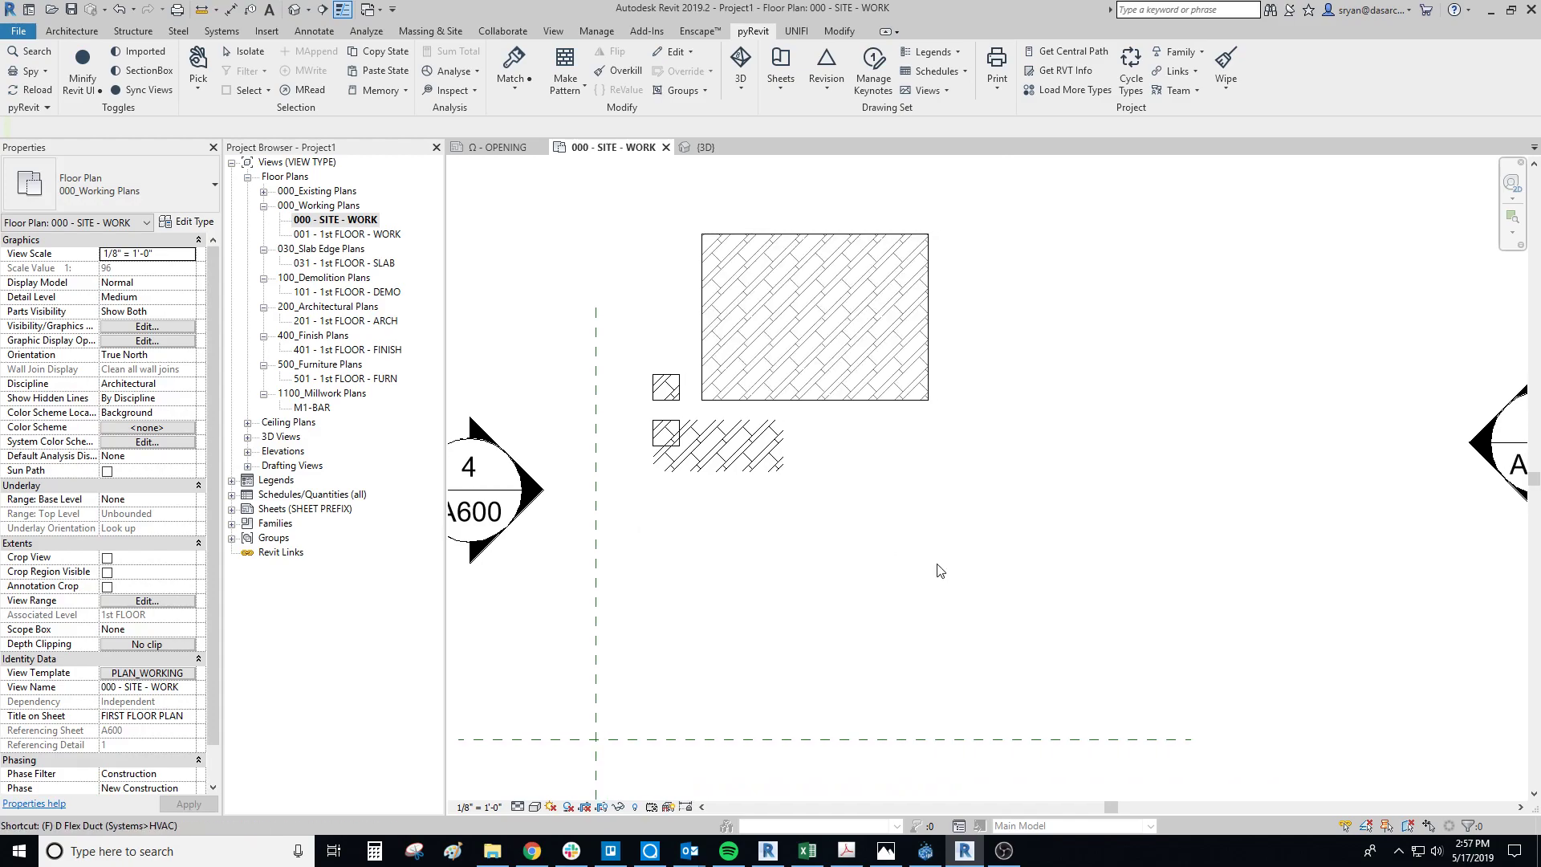
key(l)
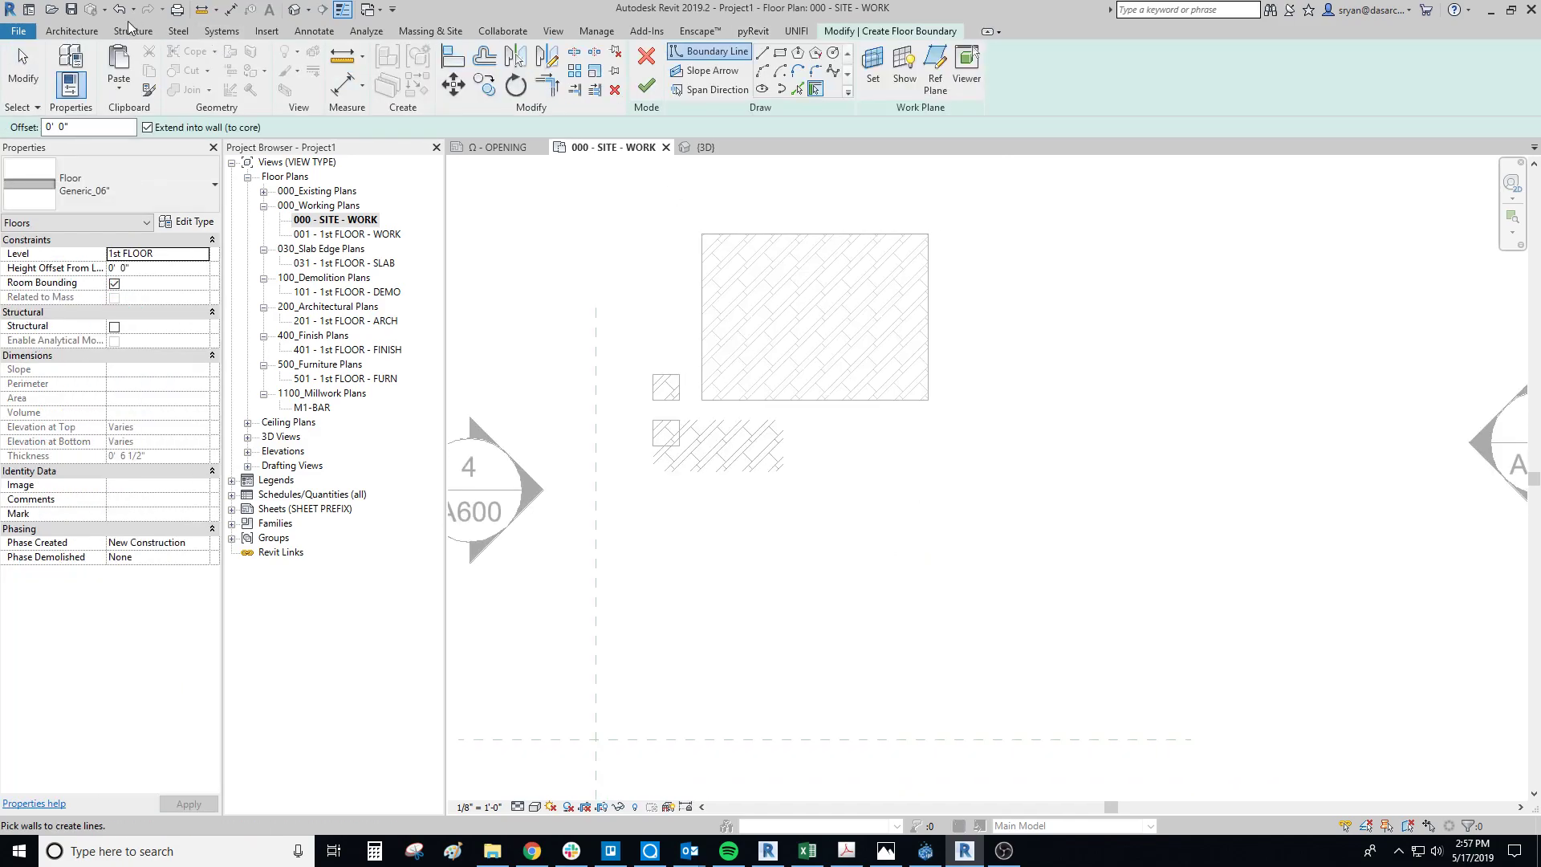
click(69, 31)
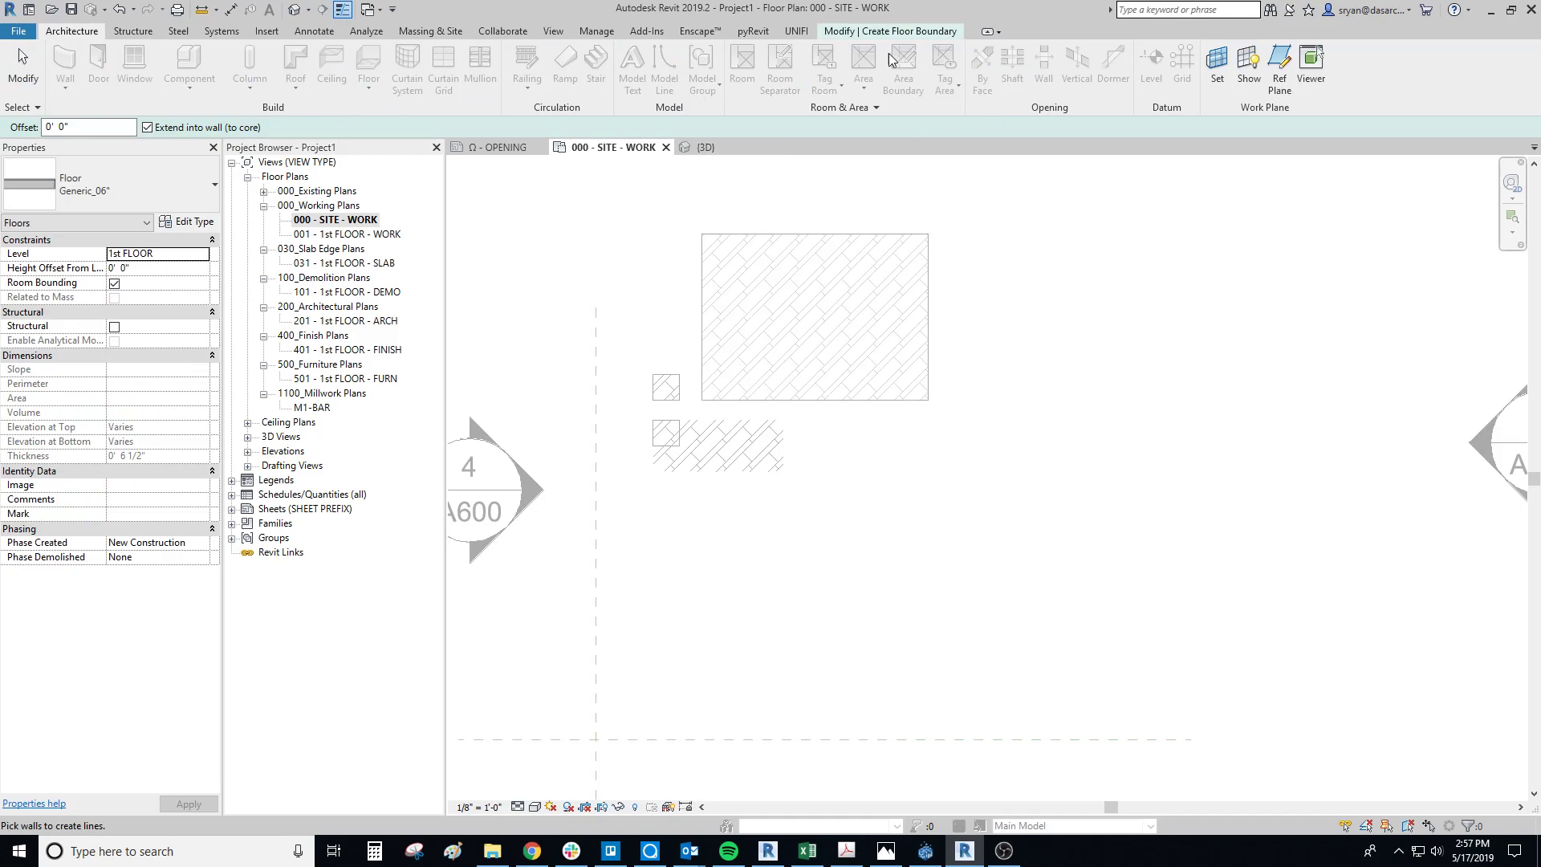
click(915, 33)
click(784, 56)
click(1243, 400)
click(953, 688)
middle_drag(1087, 543, 978, 532)
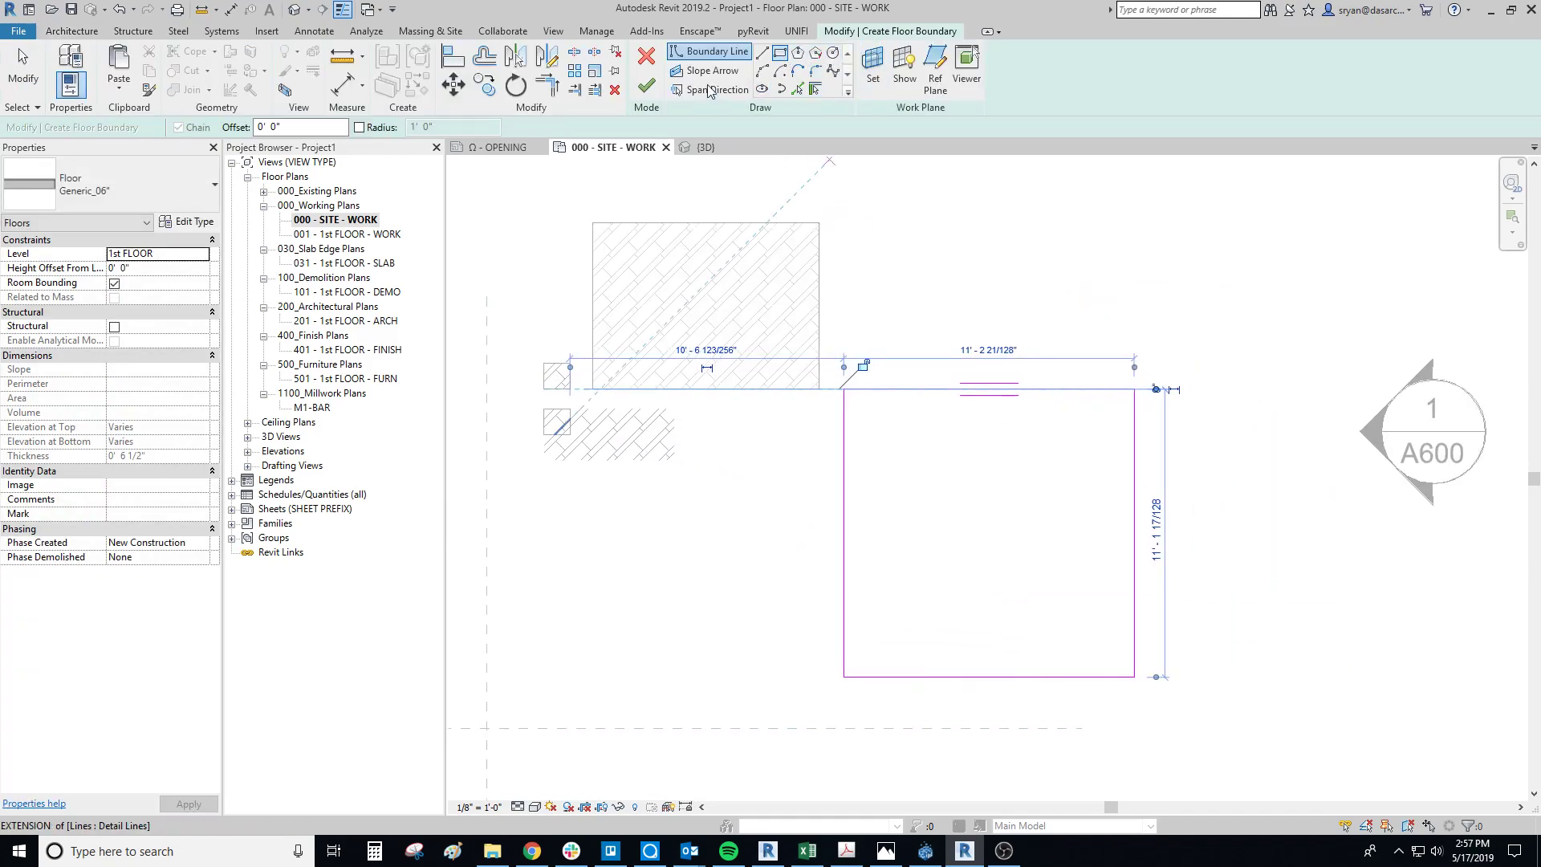
click(646, 86)
click(1205, 411)
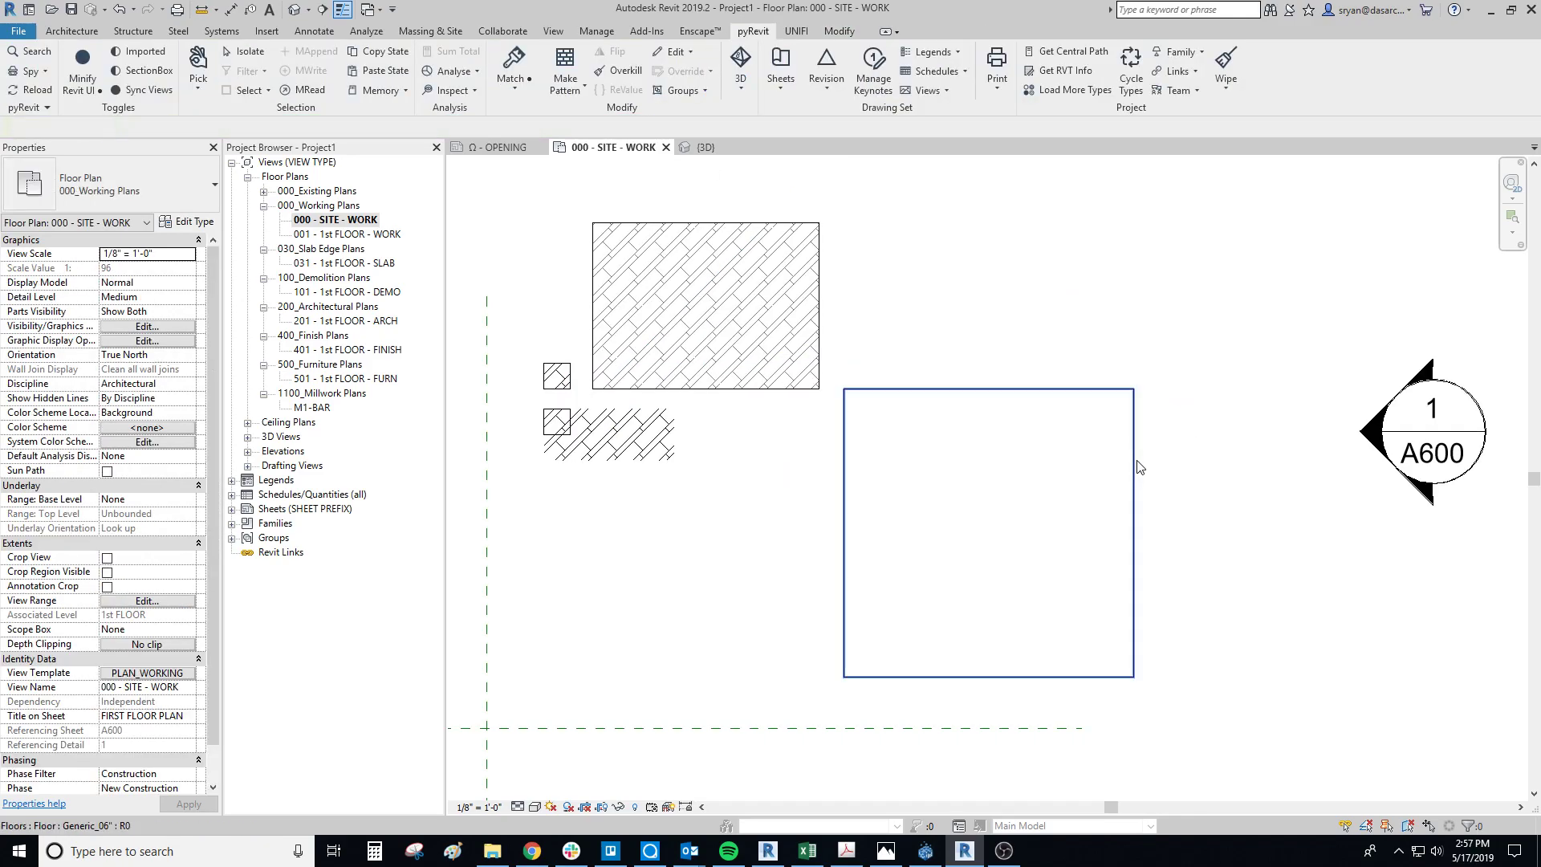
Step: Open the Cherry material of the top layer in the new floor type's structure
click(1140, 467)
click(189, 224)
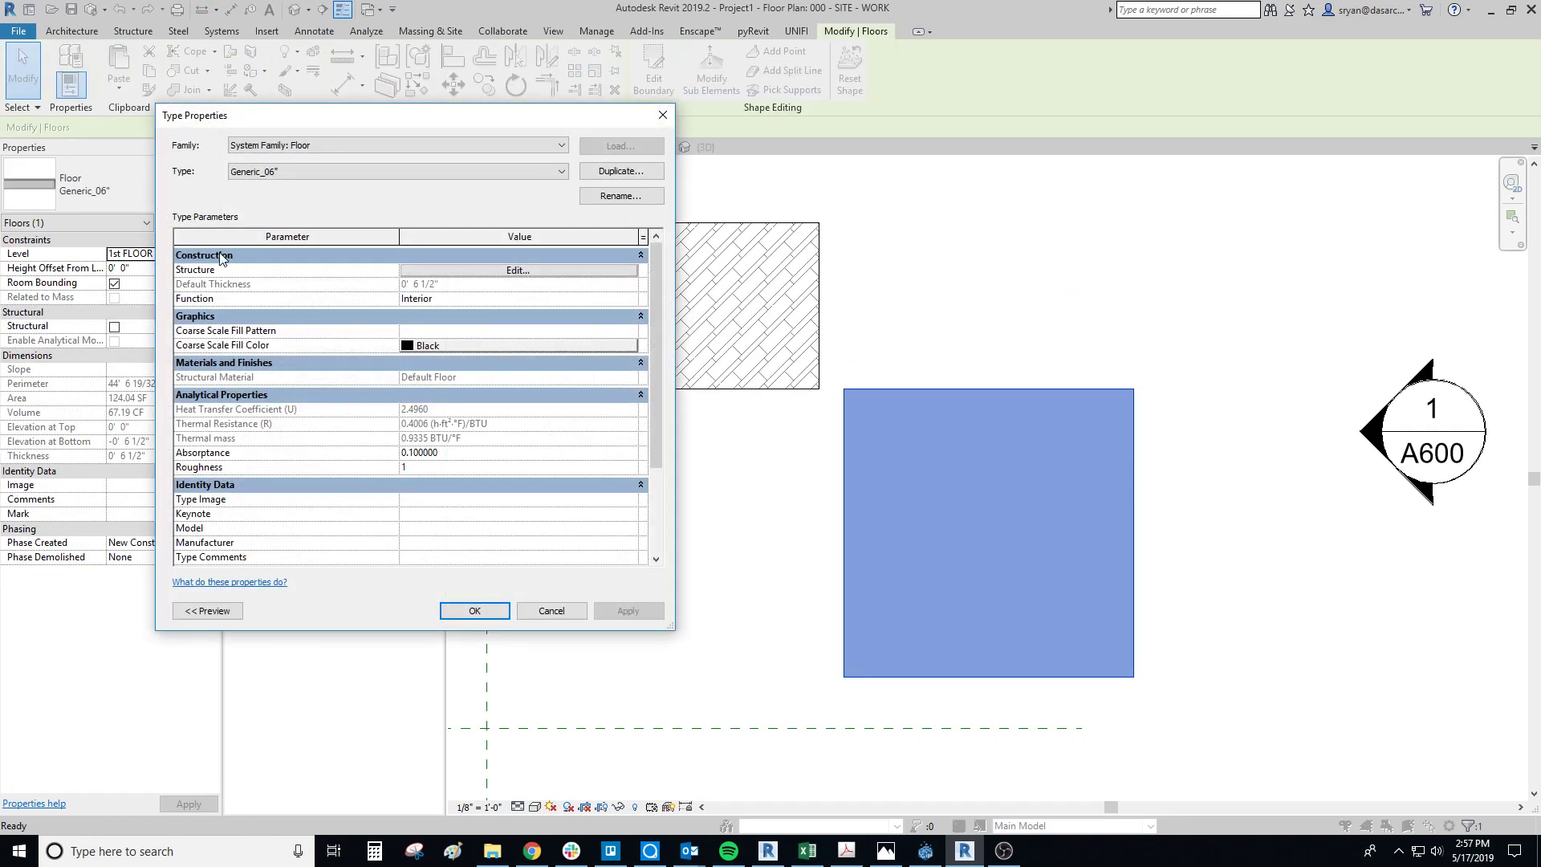
click(432, 270)
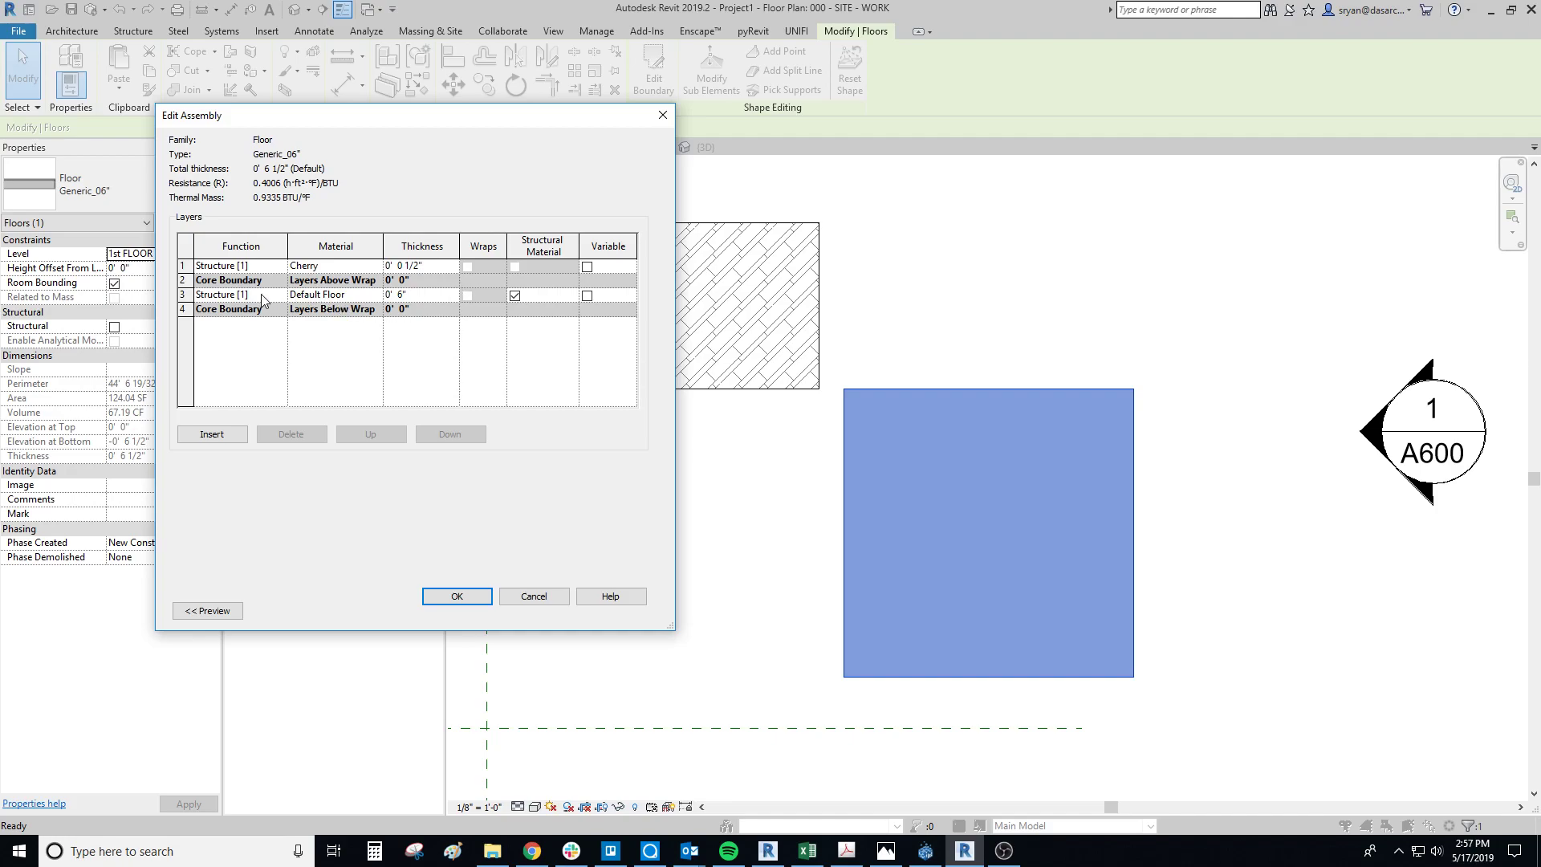
click(353, 267)
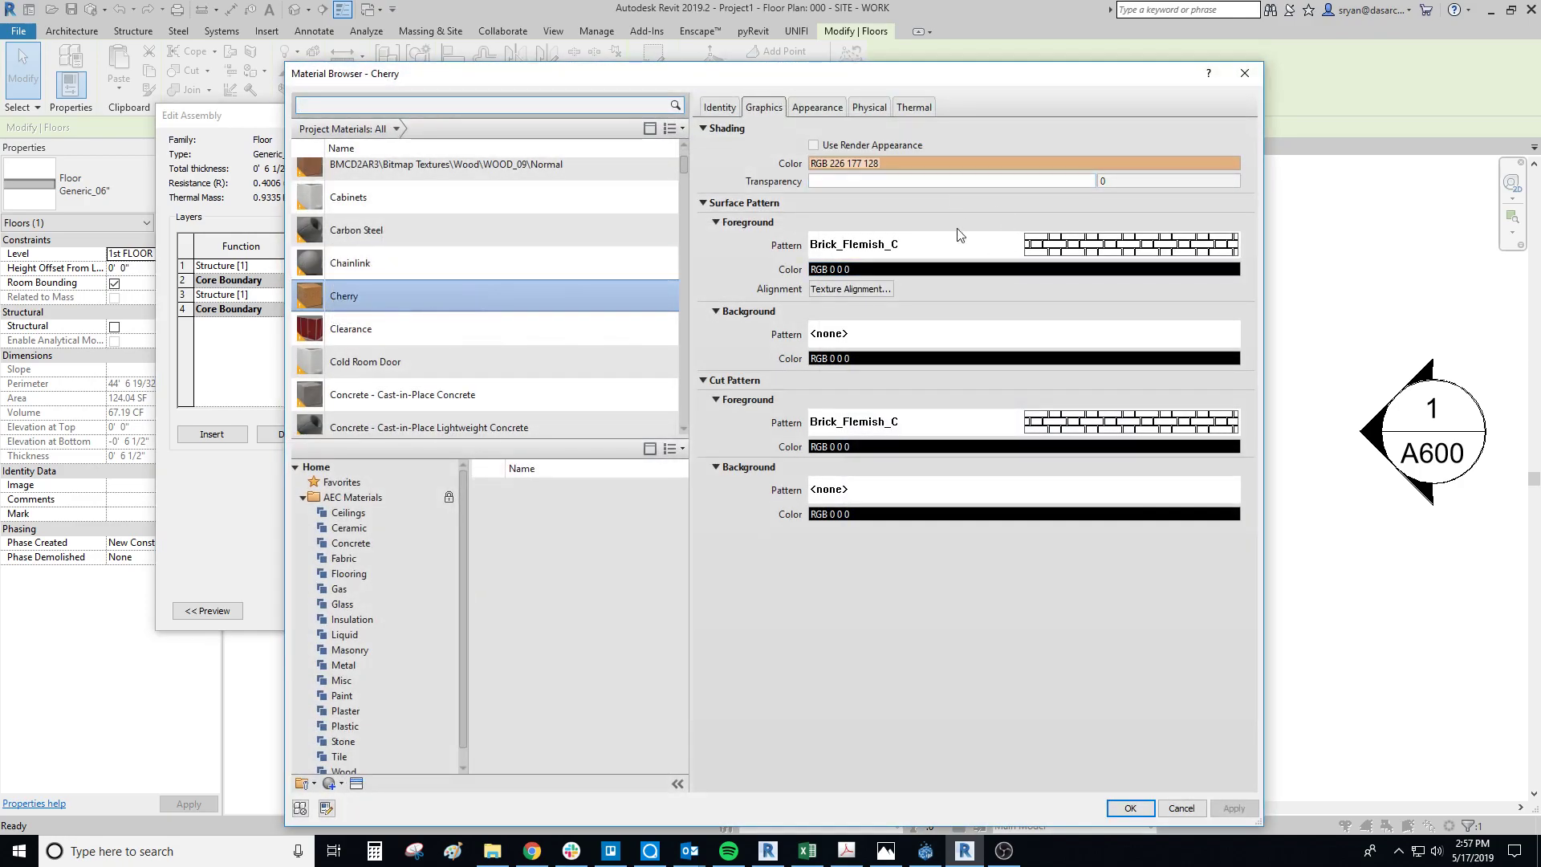
Step: Set Cherry's foreground surface pattern to the model pattern SHAWNS PATTERN and accept the material, assembly and type changes
click(1093, 254)
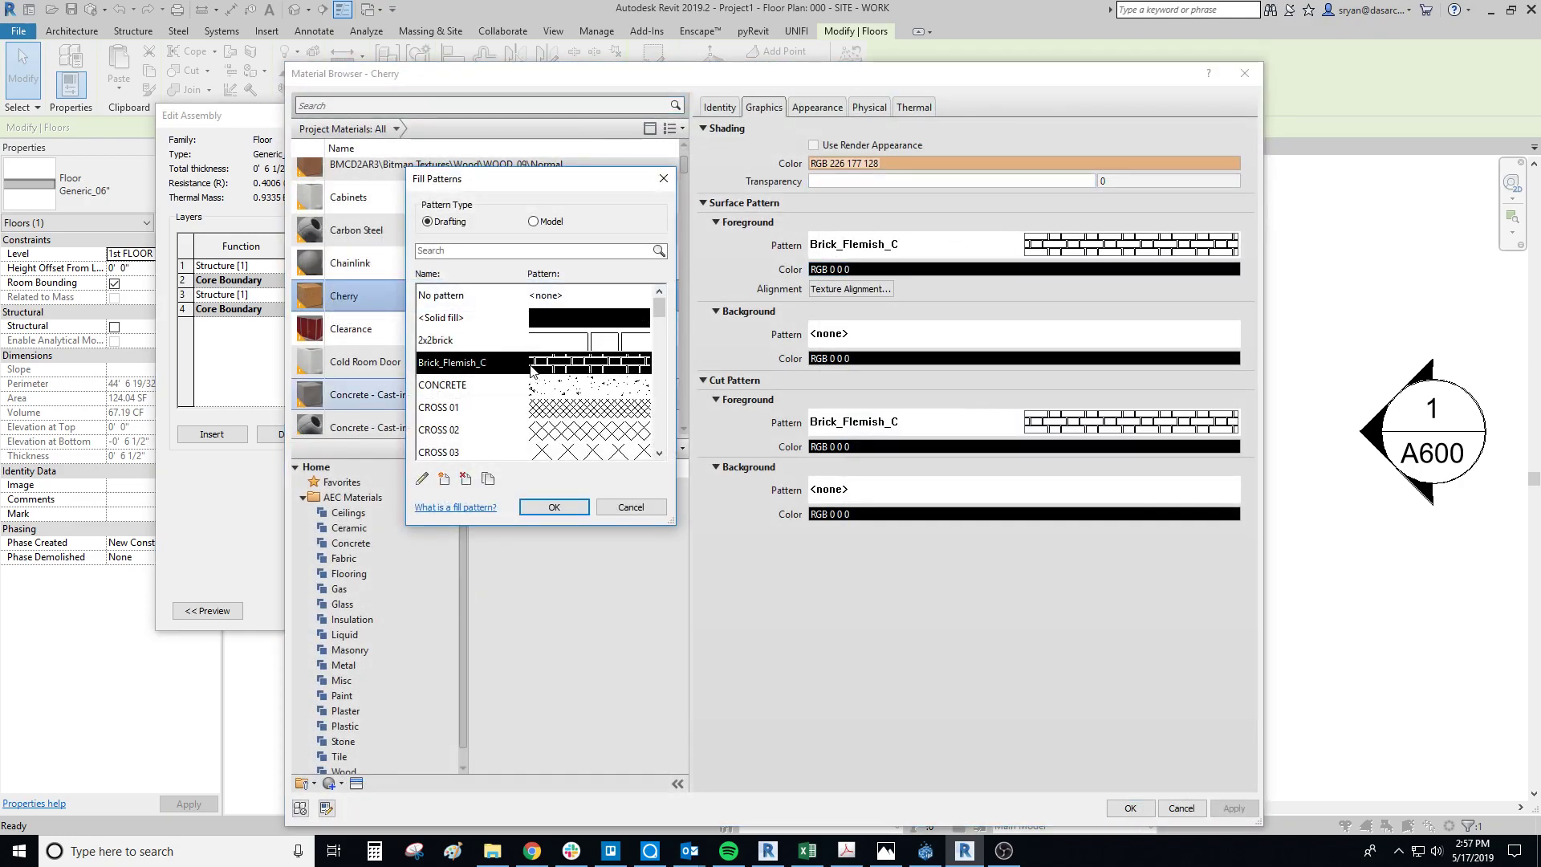
click(533, 222)
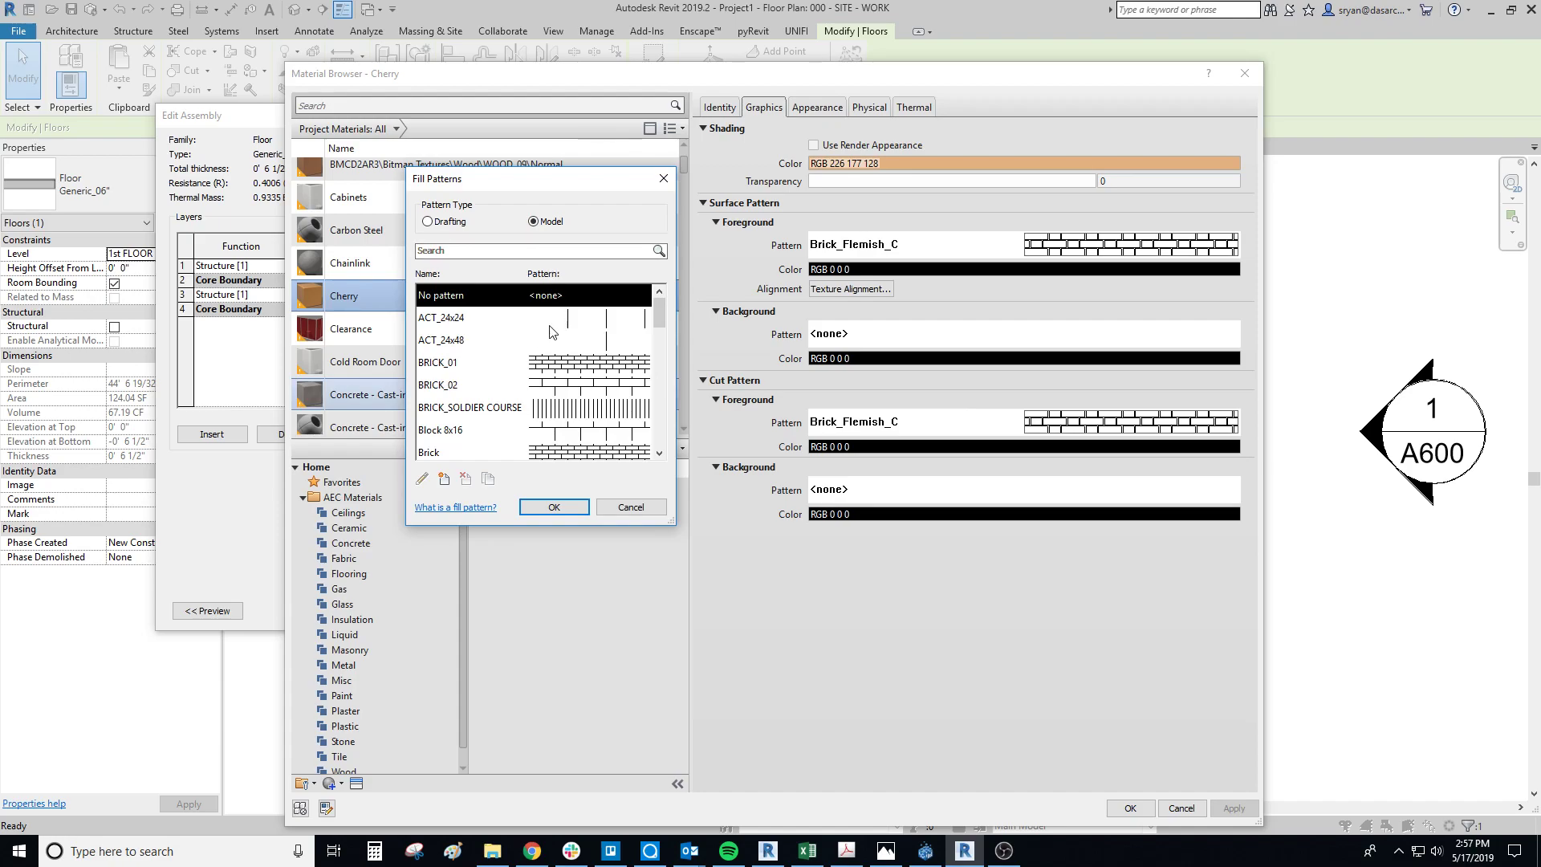
scroll(509, 365, down, 3)
scroll(508, 365, down, 5)
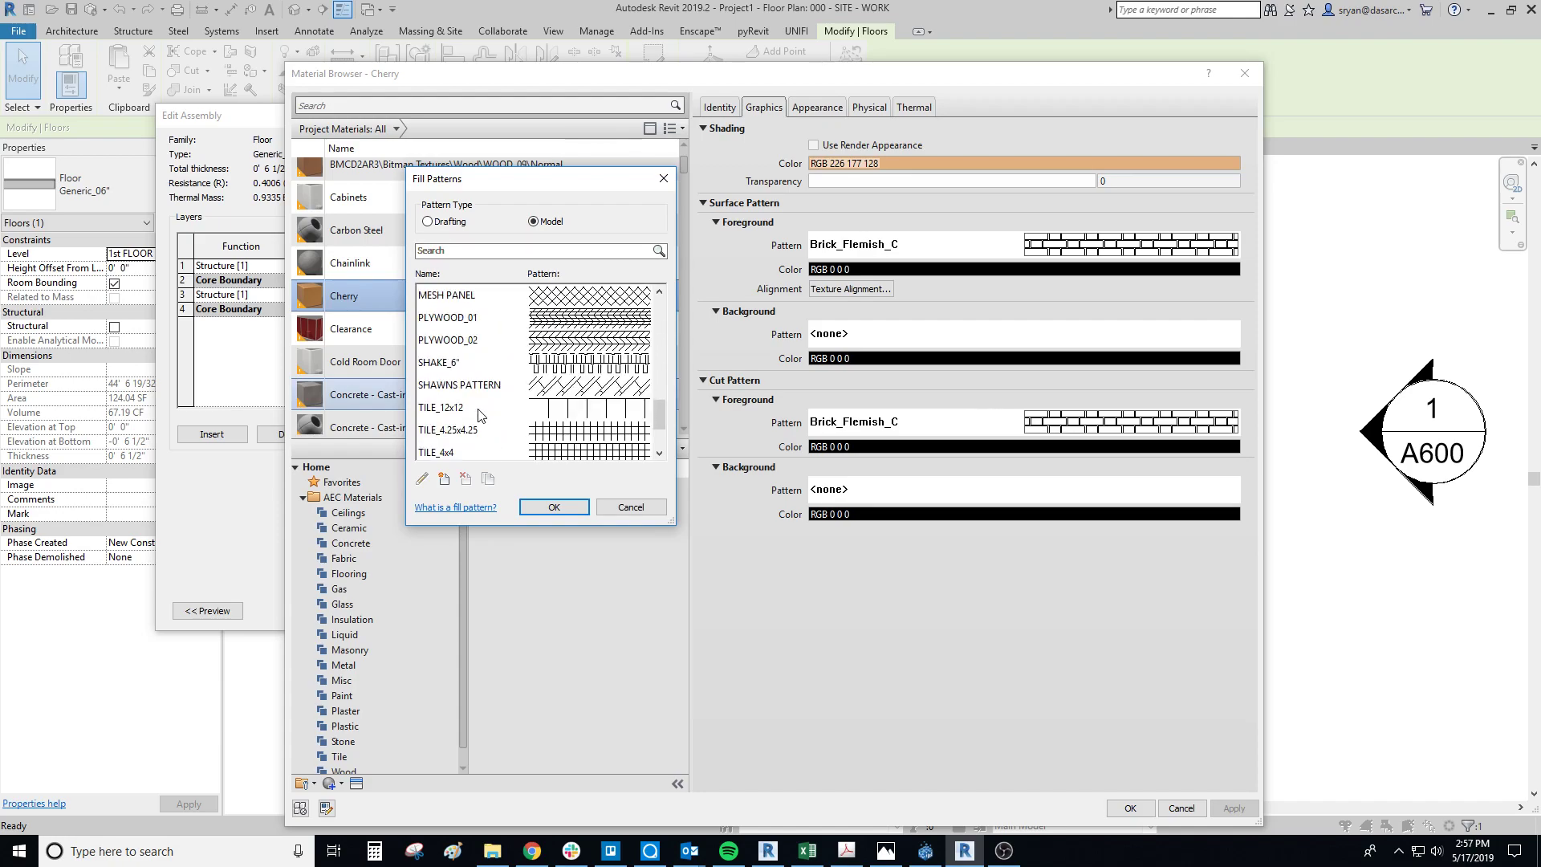
click(539, 390)
click(554, 507)
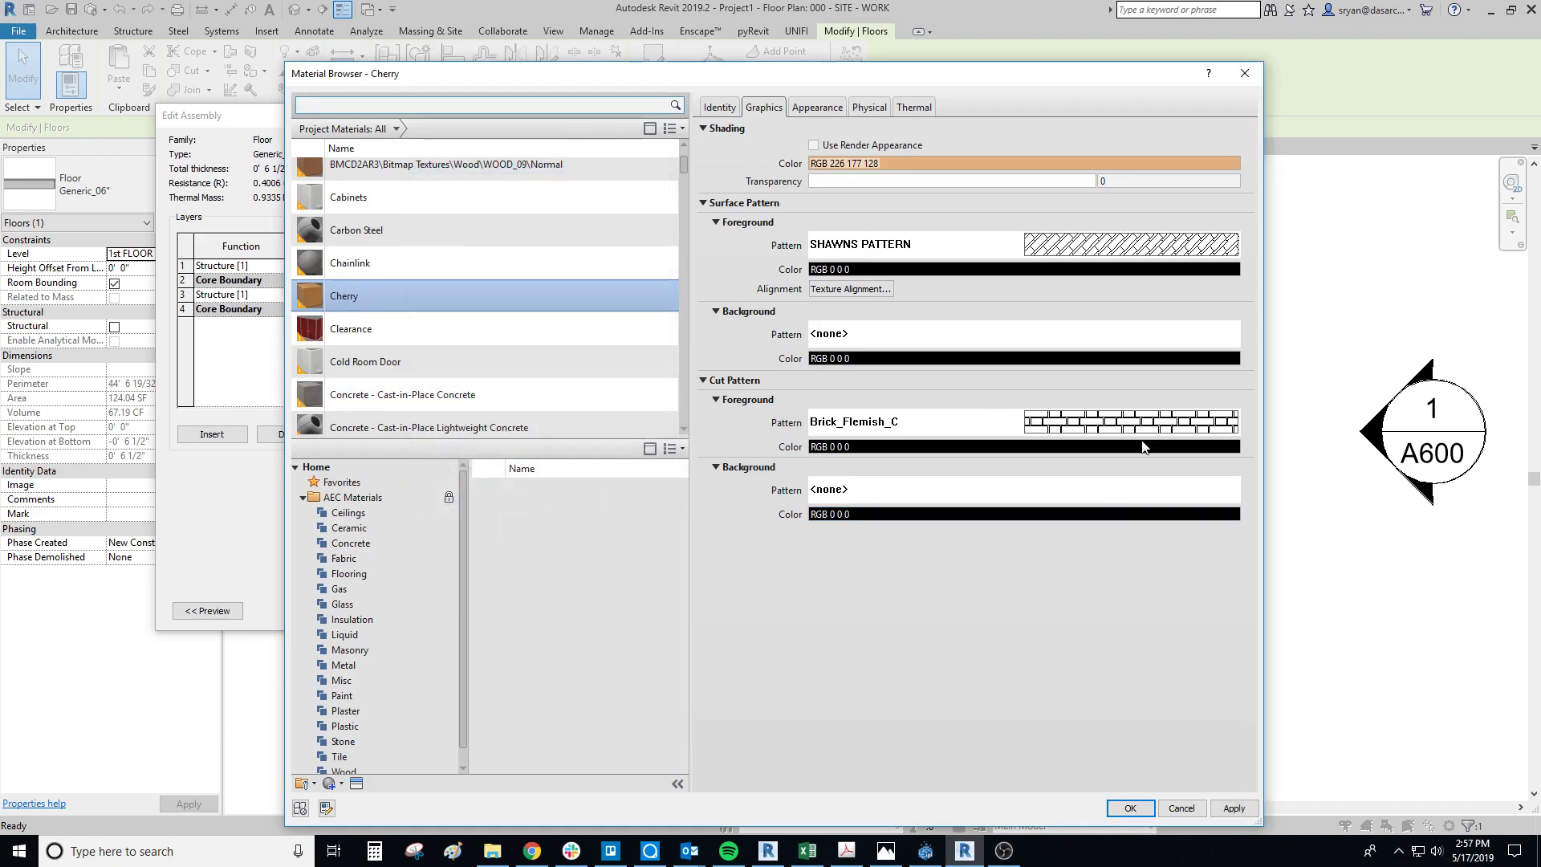
click(1130, 808)
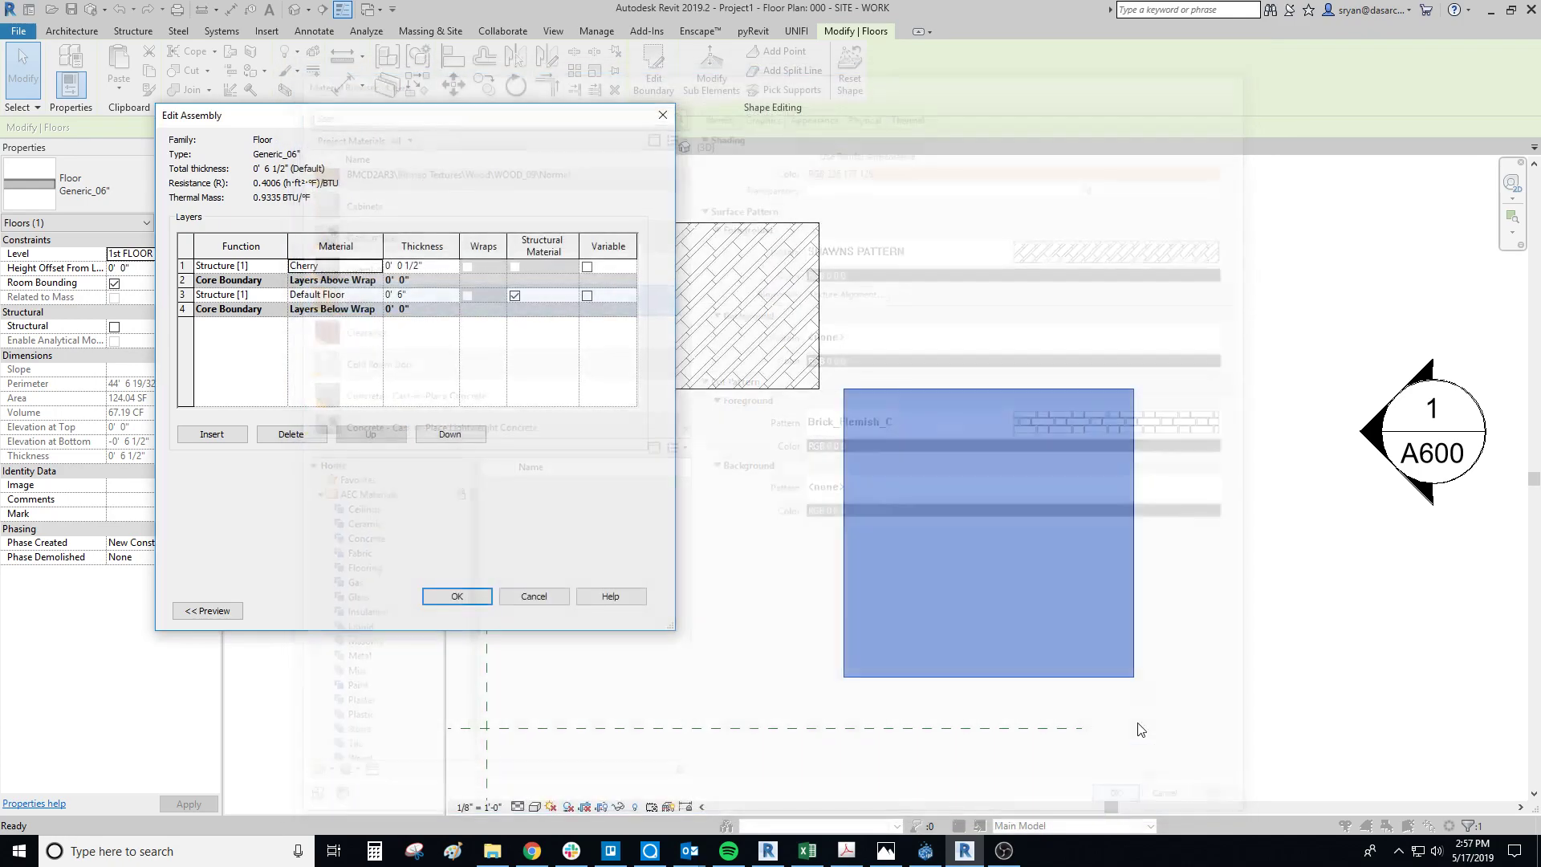
click(516, 596)
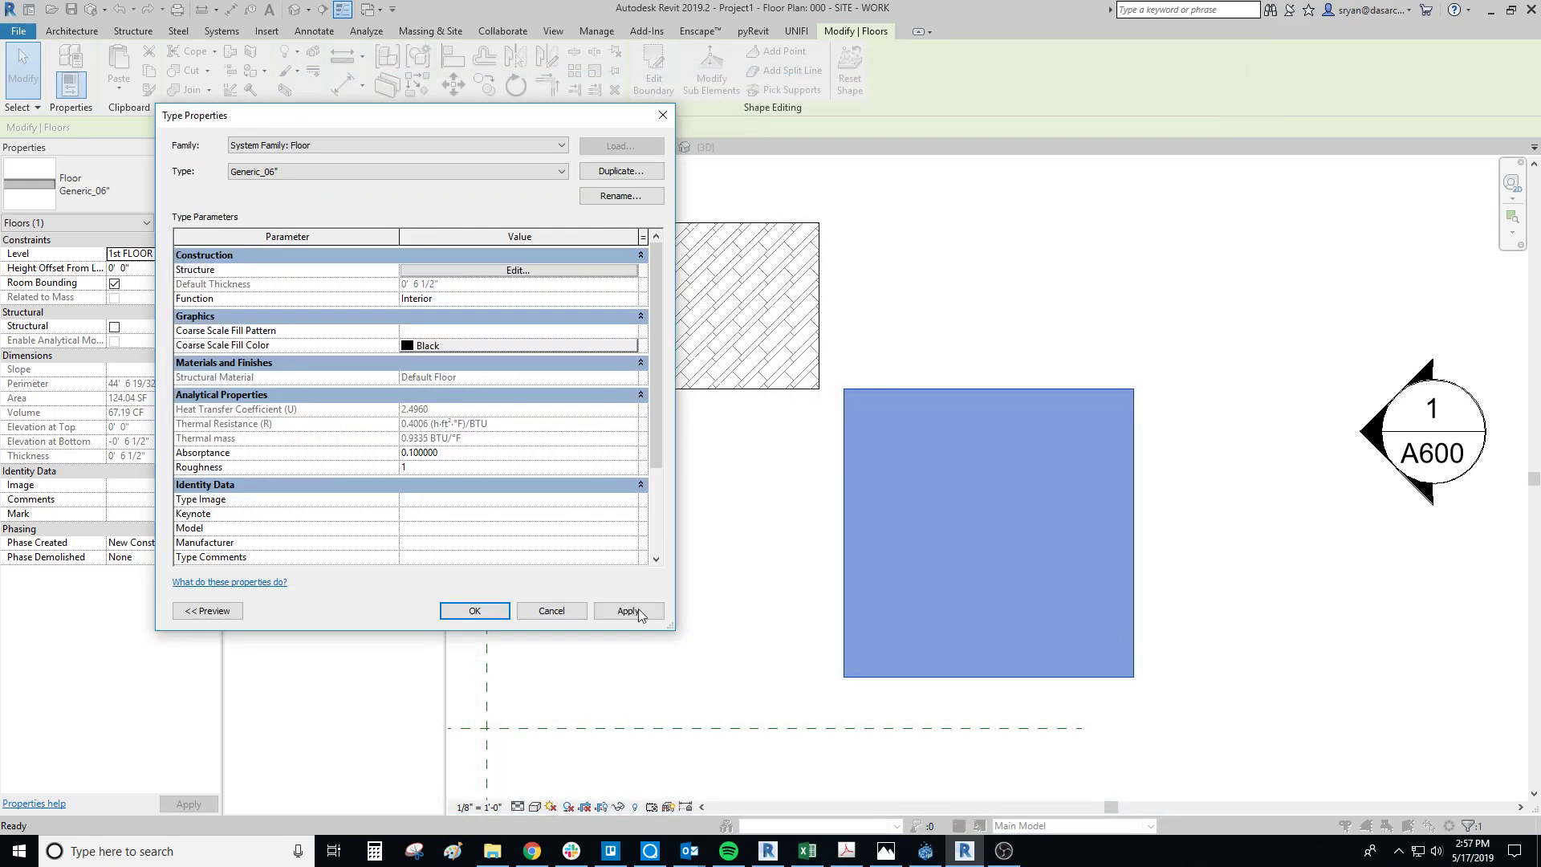
click(502, 613)
click(1194, 576)
middle_drag(1170, 578, 1111, 577)
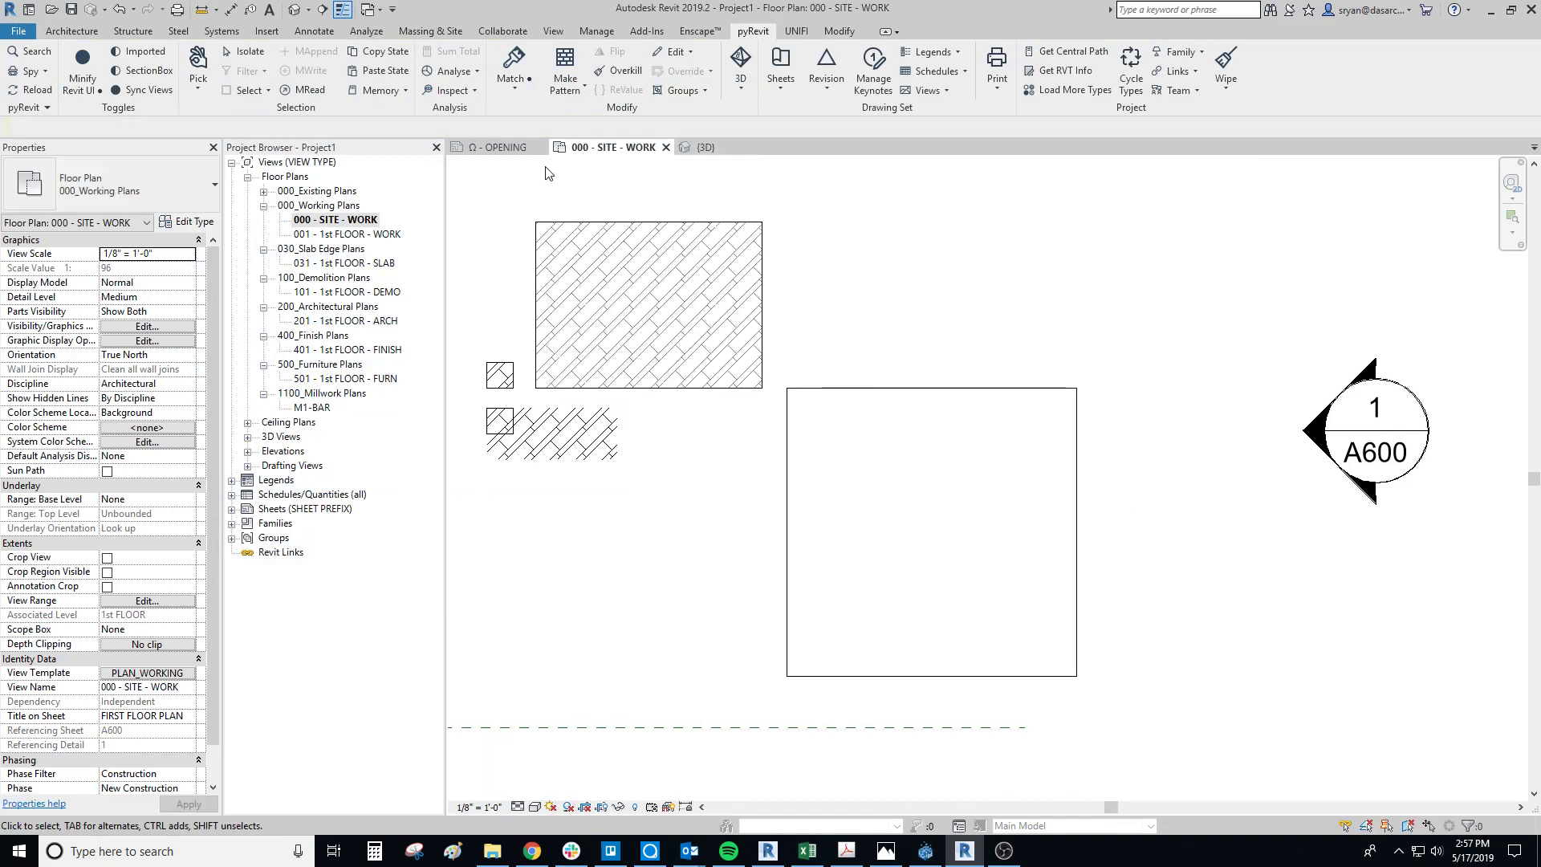
Step: Switch to the default 3D view and examine the pattern on the floor's top surface
click(296, 9)
mouse_move(972, 572)
shift+middle_down()
mouse_move(987, 546)
mouse_move(1015, 542)
mouse_move(963, 568)
mouse_move(1033, 636)
mouse_move(1100, 568)
mouse_move(759, 667)
mouse_move(1018, 505)
mouse_move(883, 562)
mouse_move(831, 680)
mouse_move(674, 592)
mouse_move(957, 562)
shift+middle_up()
shift+middle_drag(909, 612, 1313, 419)
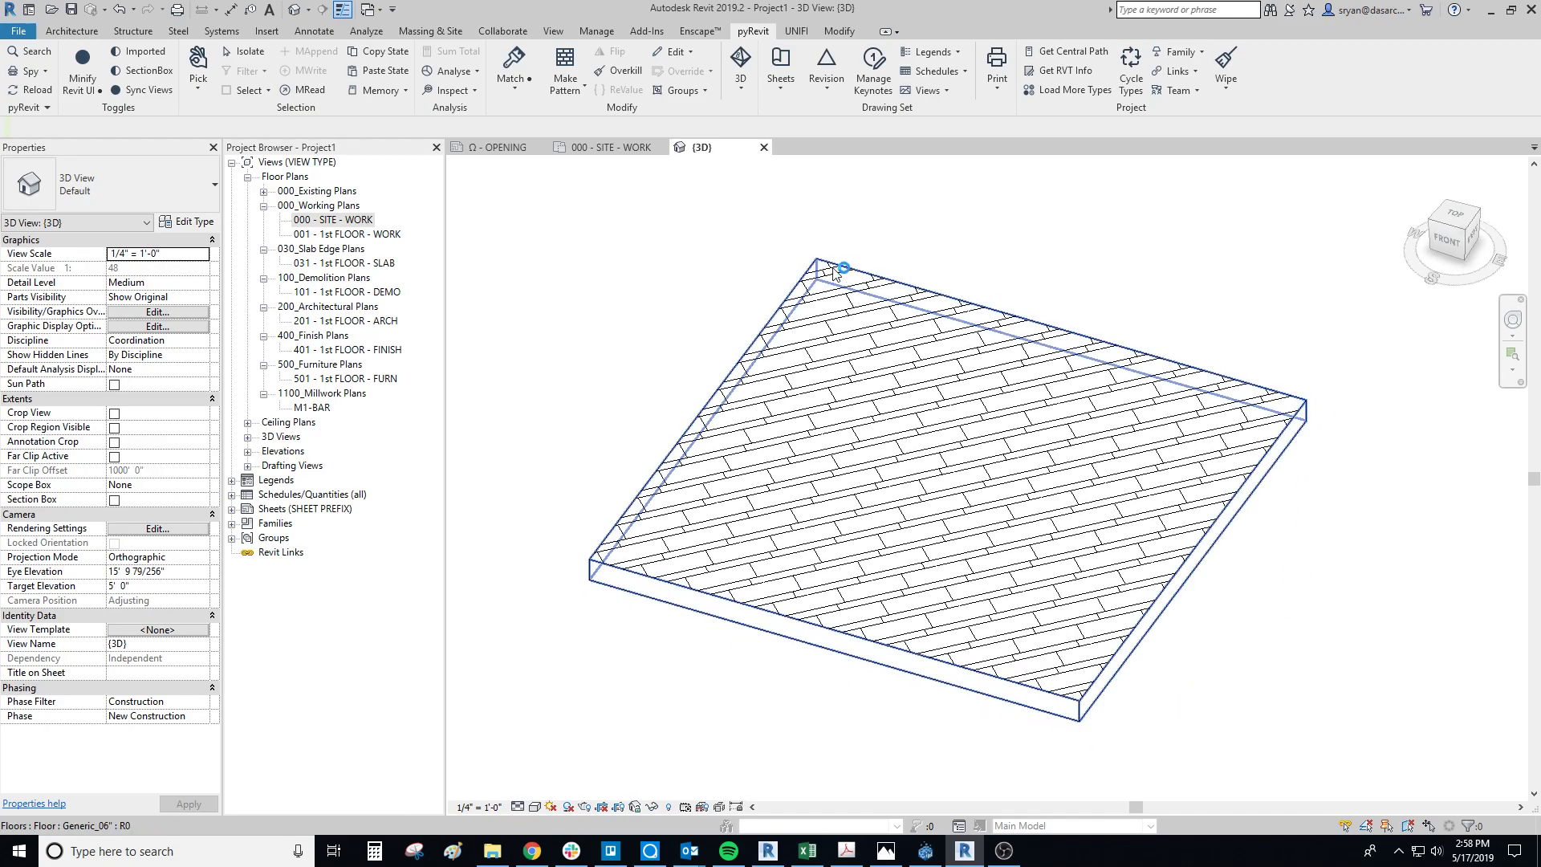
shift+middle_drag(853, 574, 1276, 736)
middle_drag(1288, 646, 1242, 699)
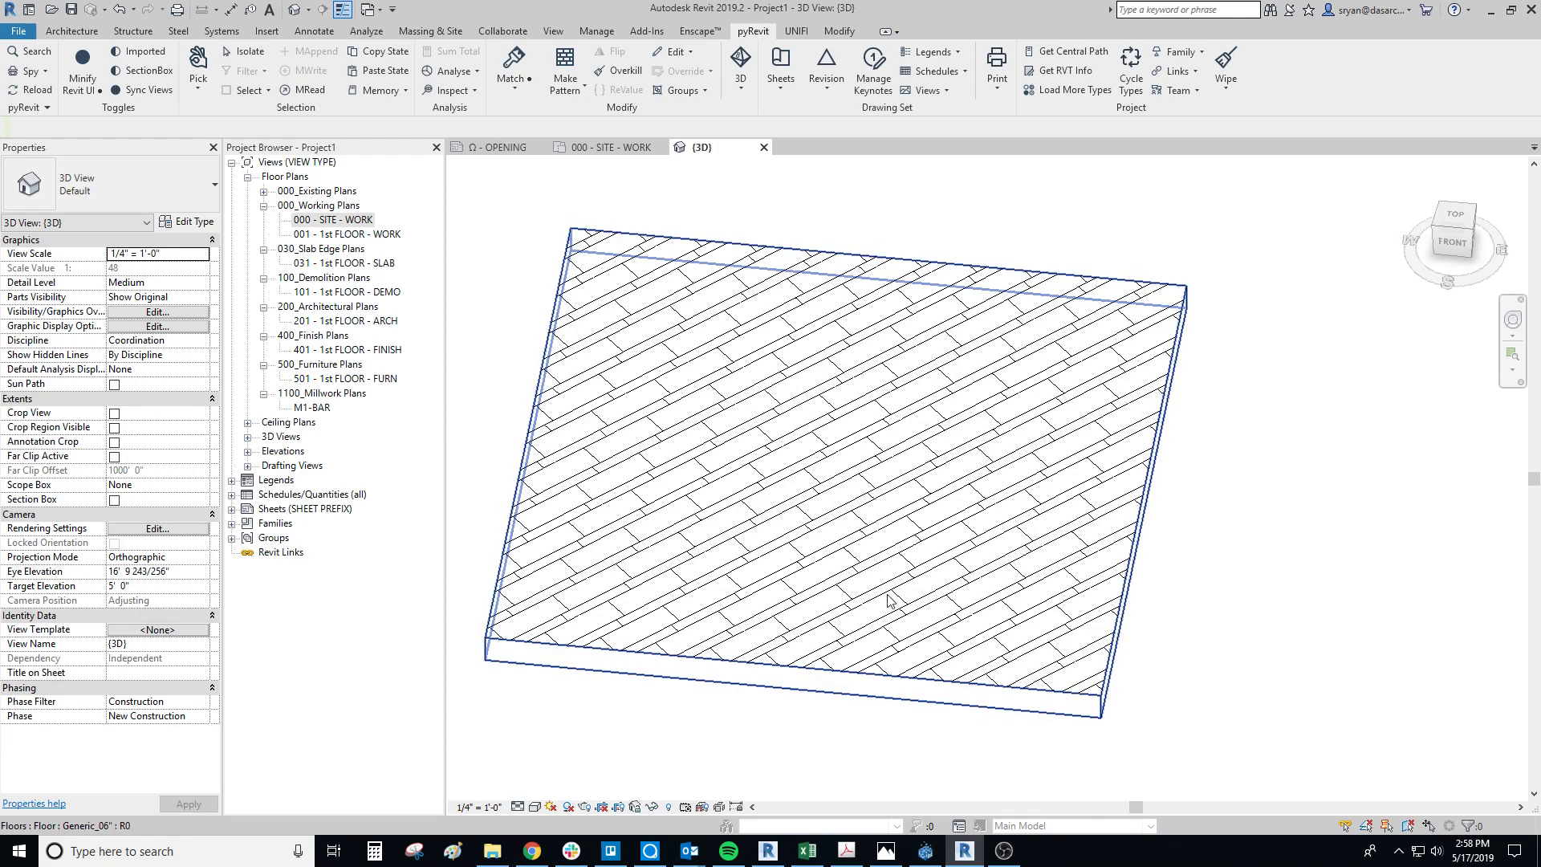
middle_drag(857, 531, 923, 525)
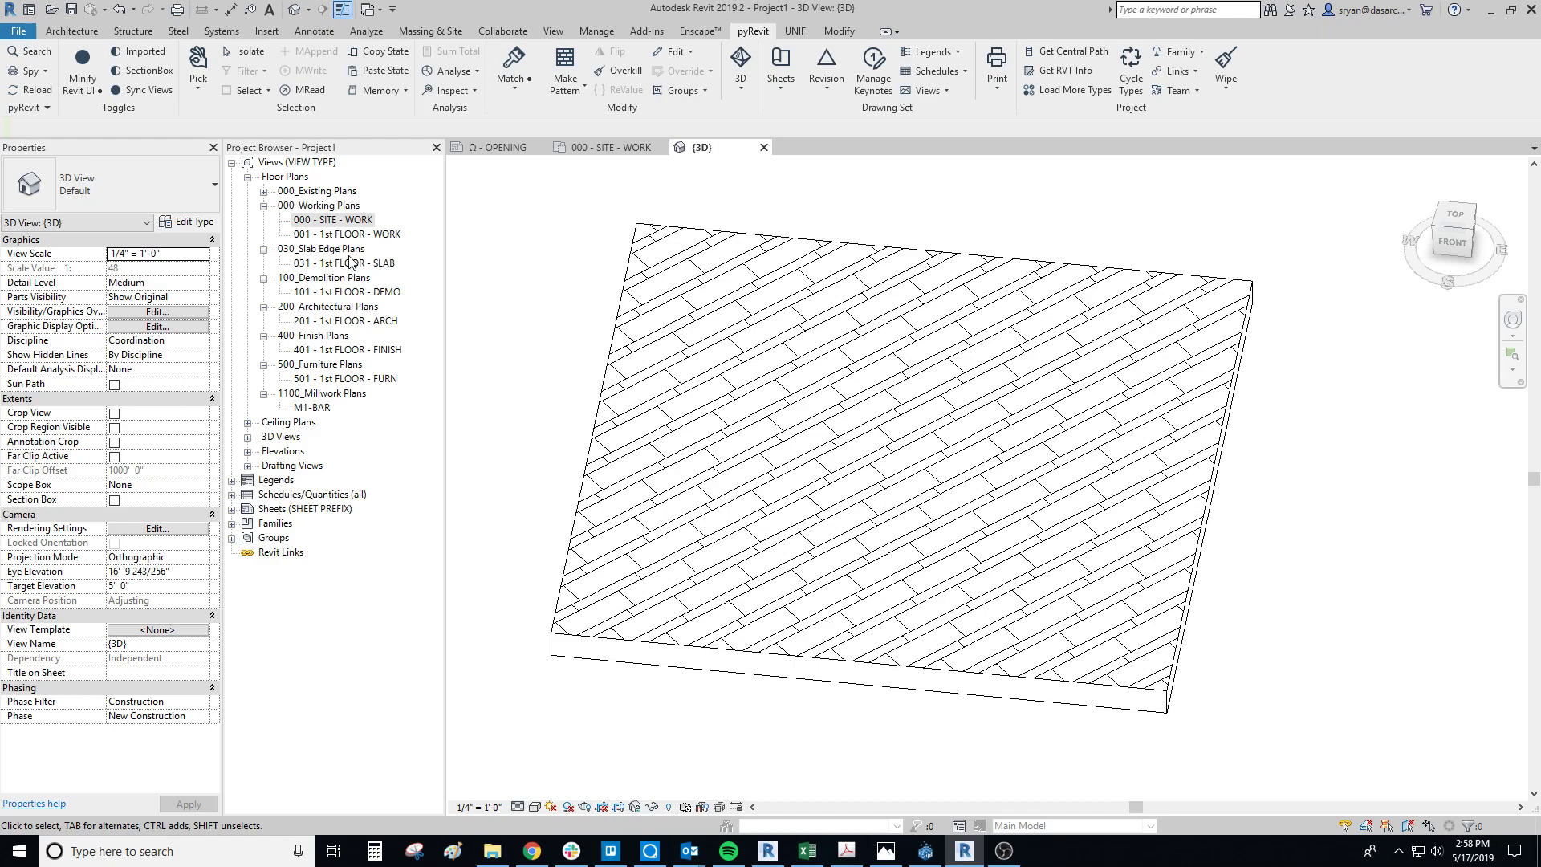
middle_drag(792, 570, 792, 585)
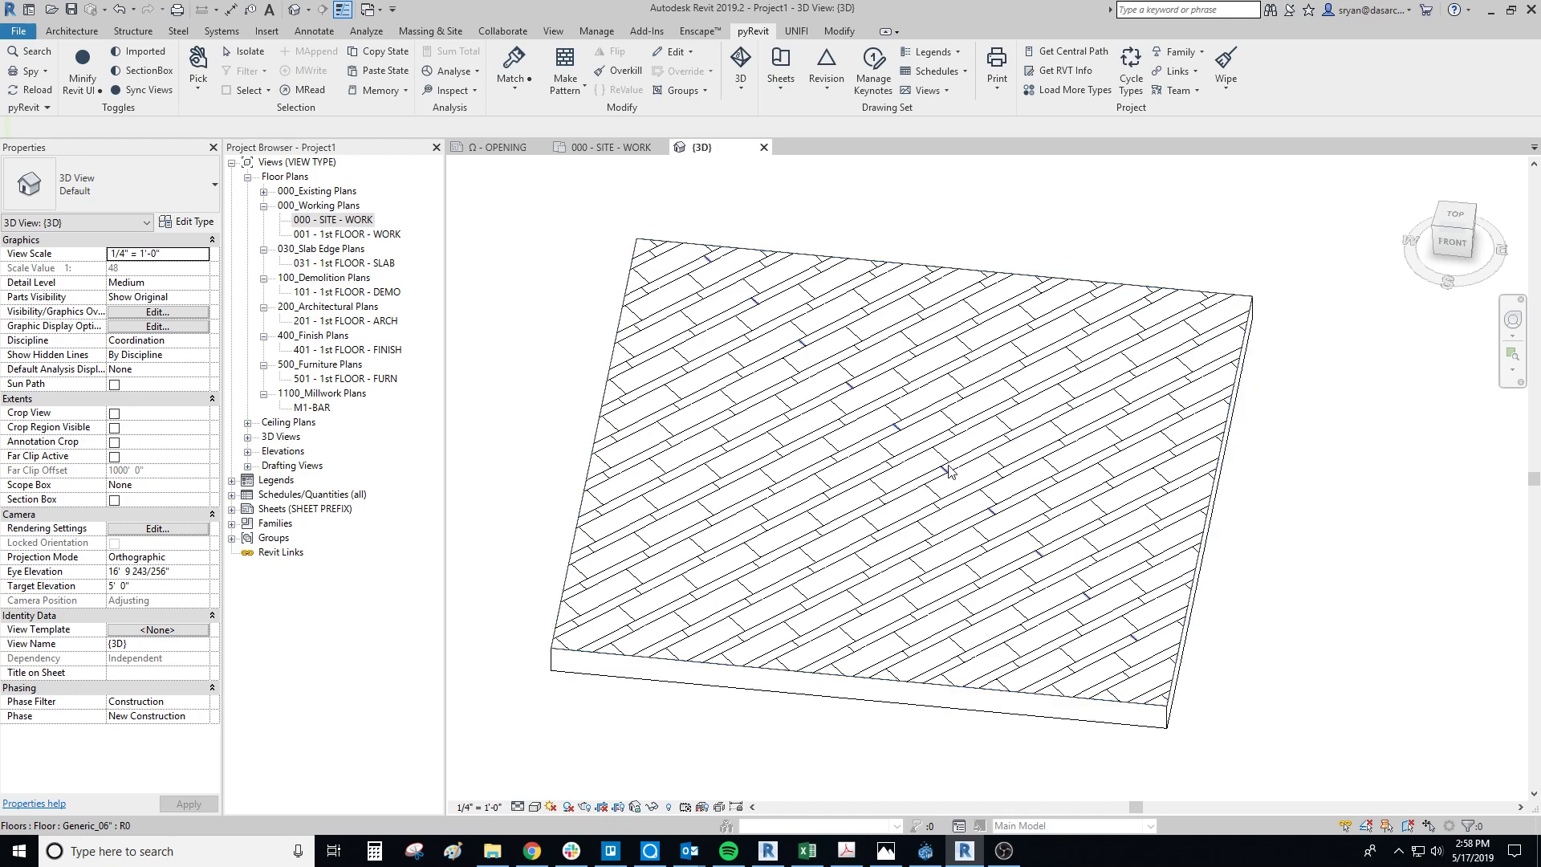
Step: Rotate the floor's surface pattern by one of its lines until the planks run roughly parallel to the floor's side edges
click(910, 504)
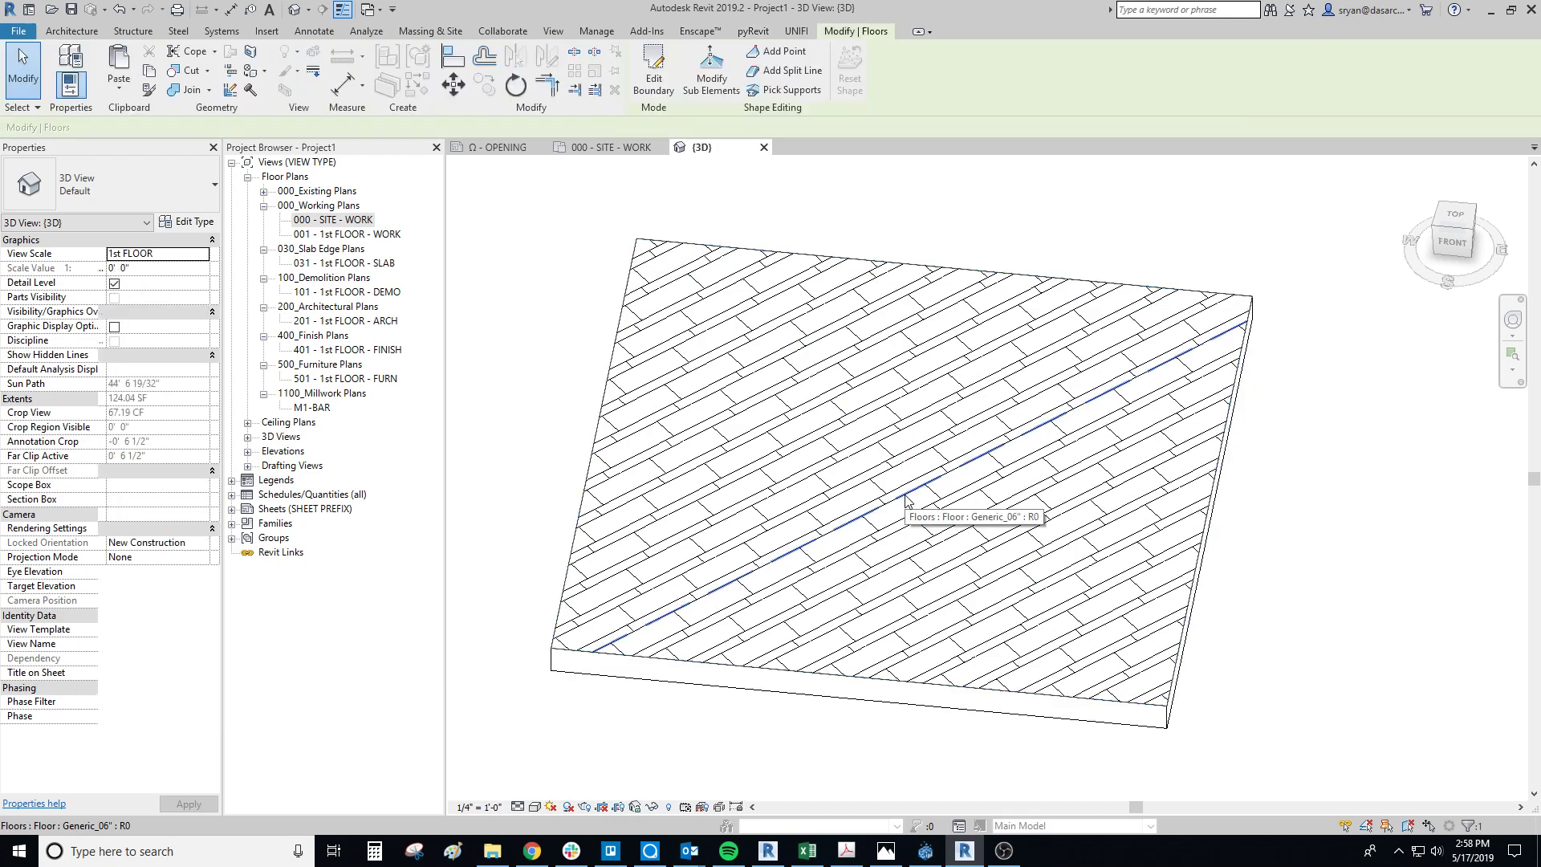
key(r)
key(o)
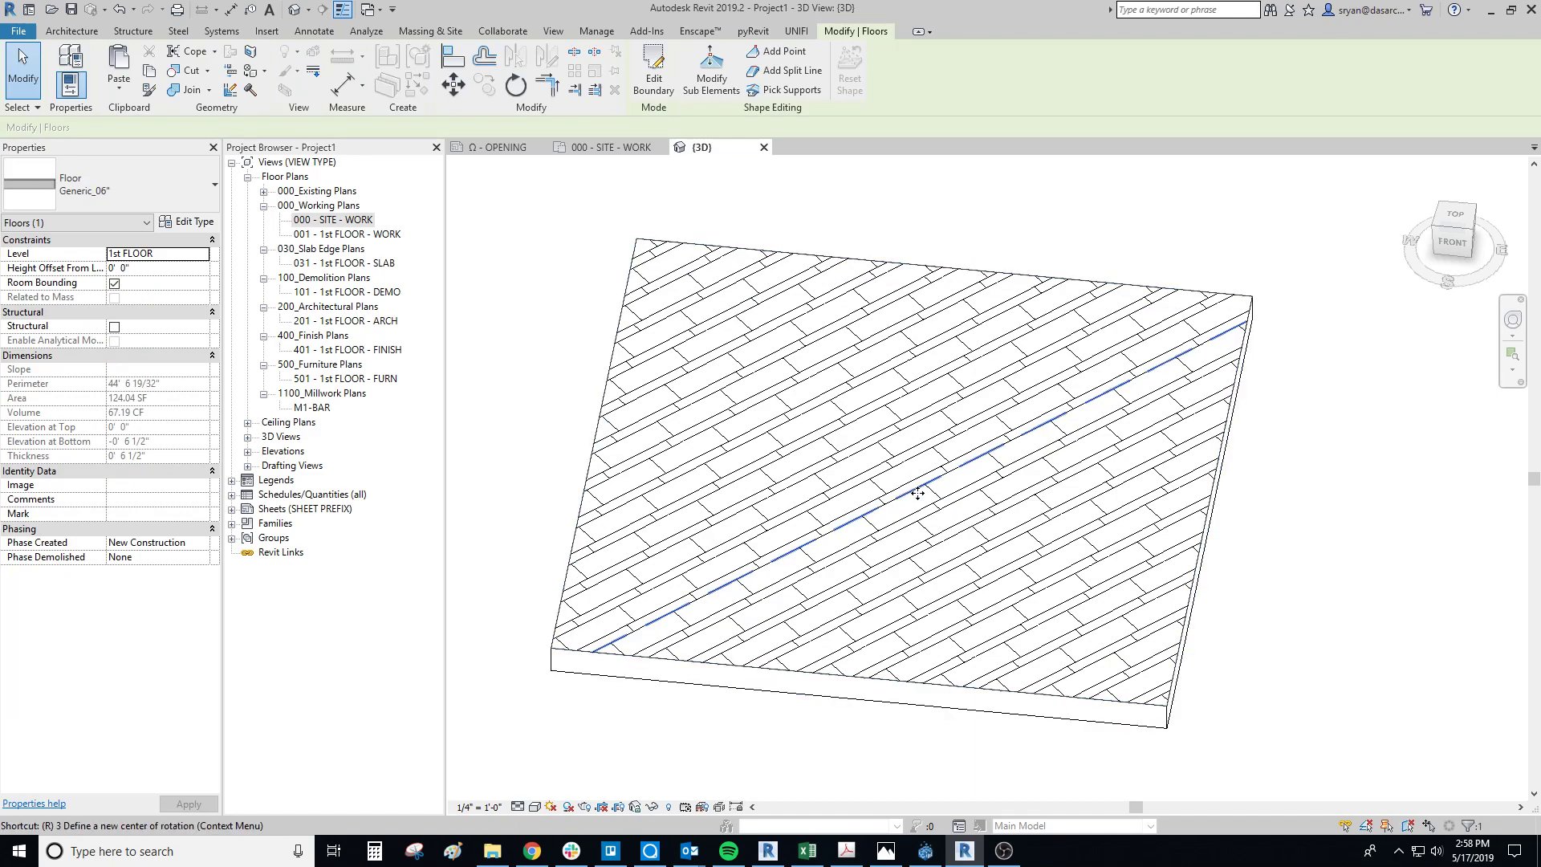
click(933, 482)
click(931, 413)
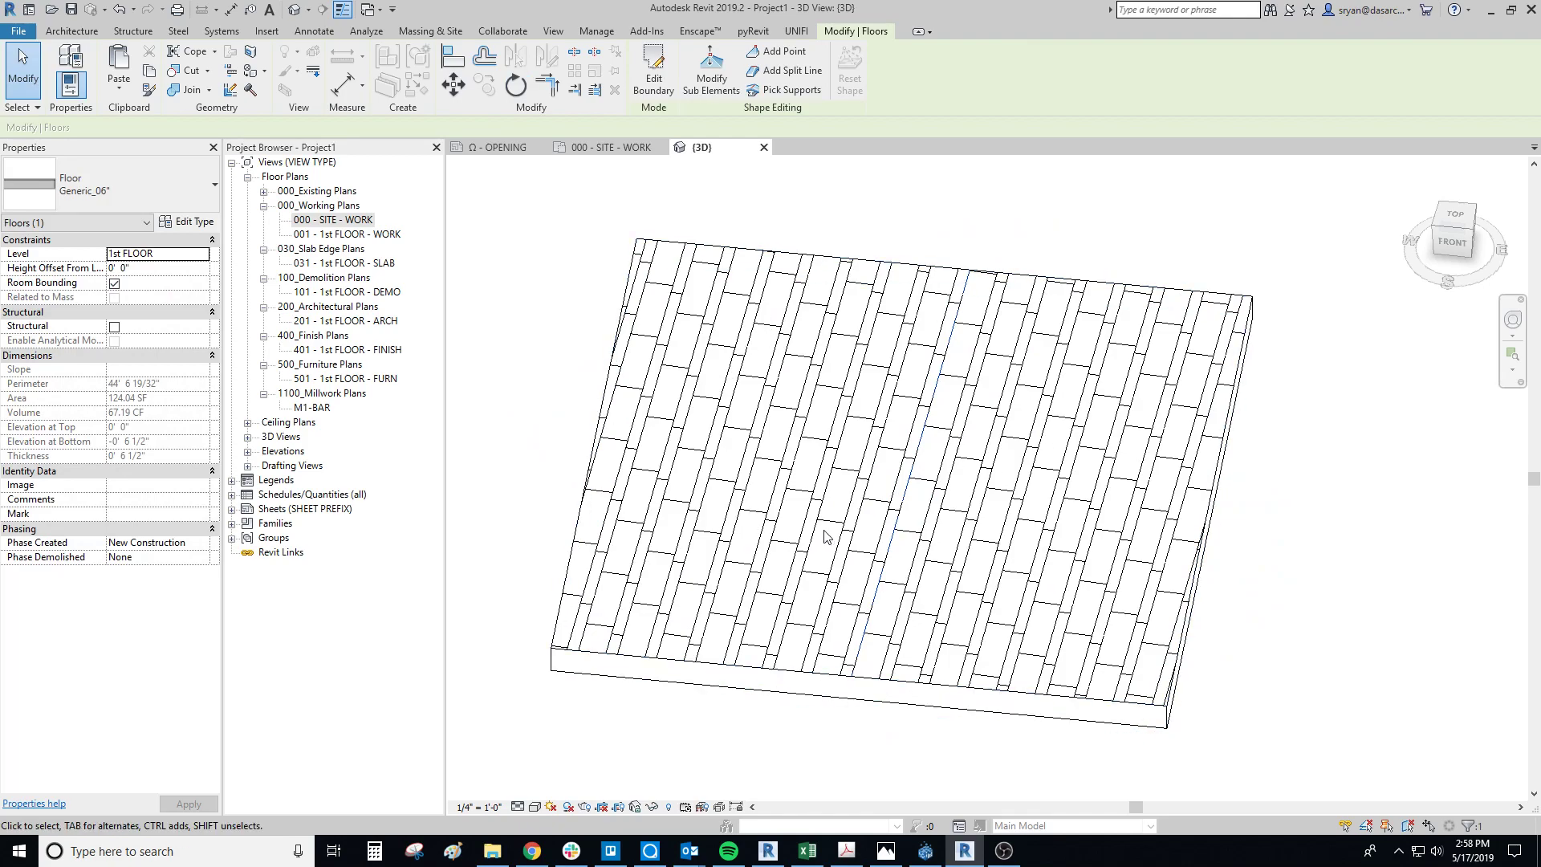
key(Escape)
Step: Align the nearest long plank line of the surface pattern to the floor's right side edge
key(a)
key(l)
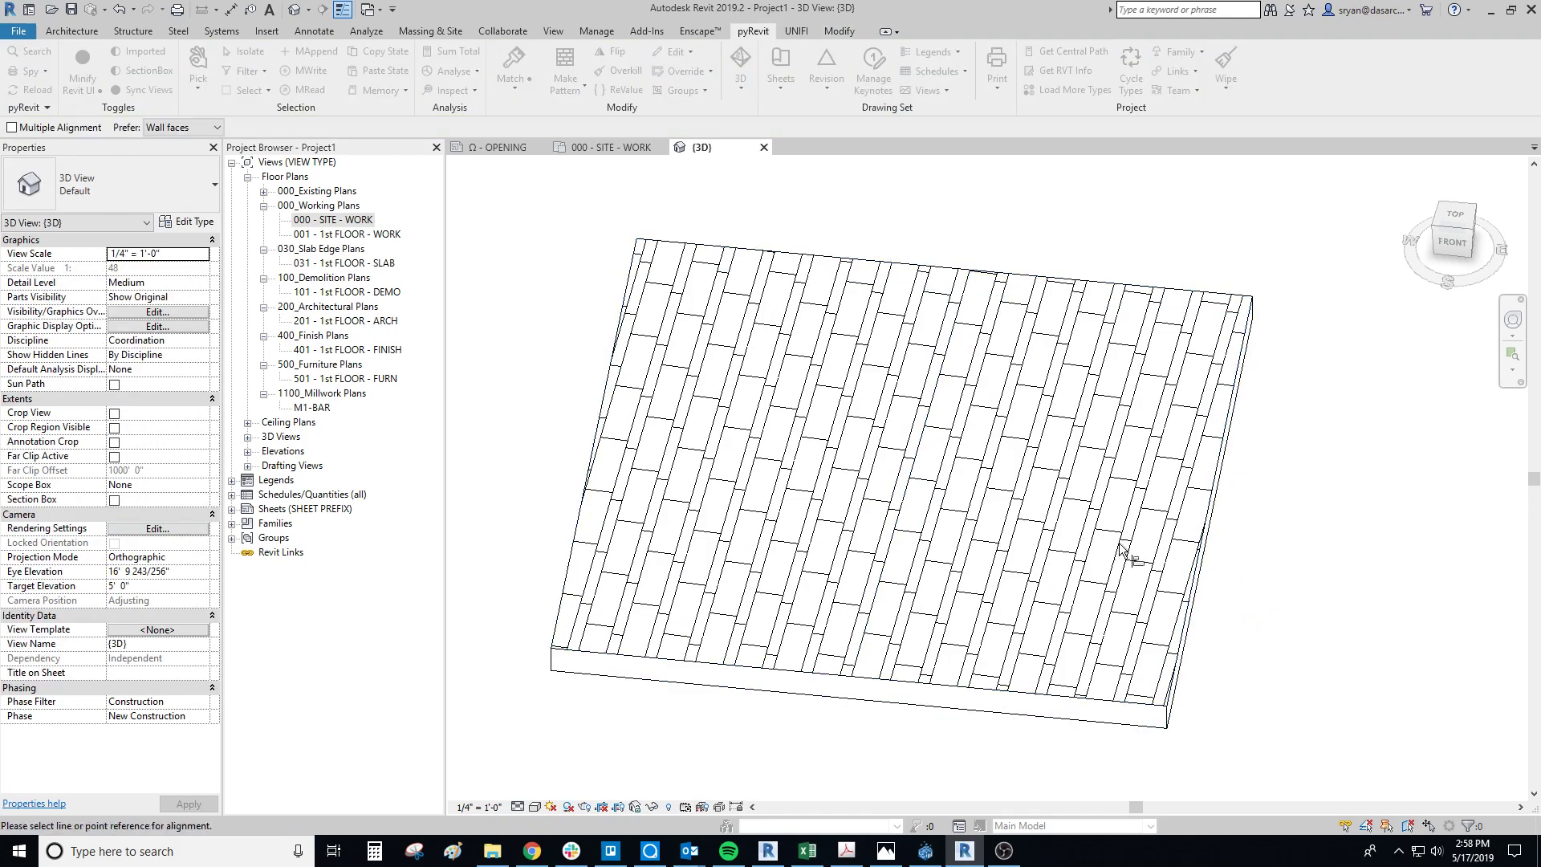
scroll(1172, 698, up, 5)
click(1172, 698)
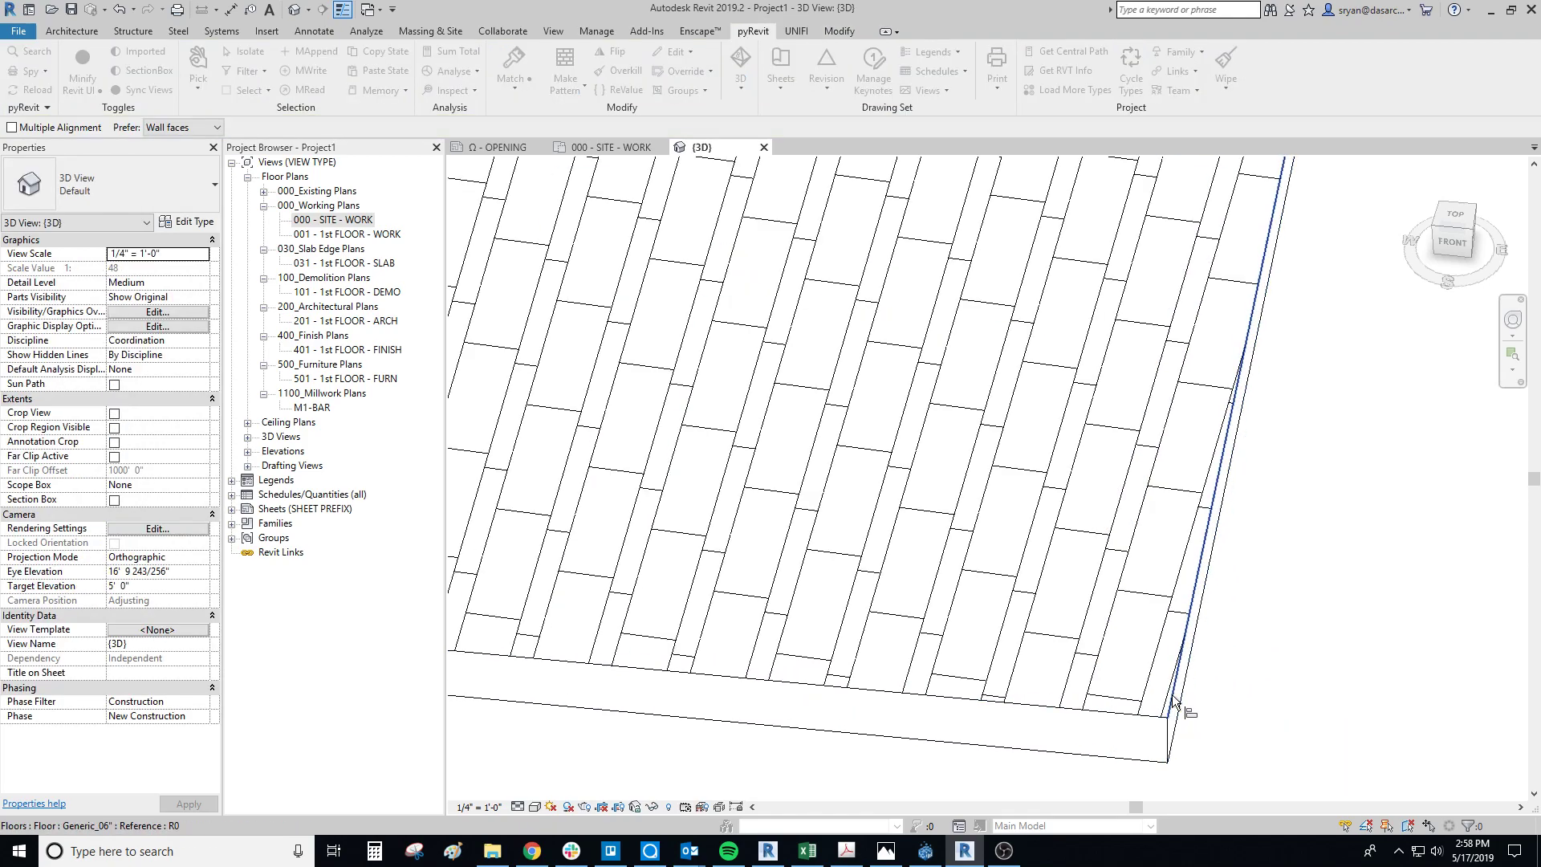
click(1153, 680)
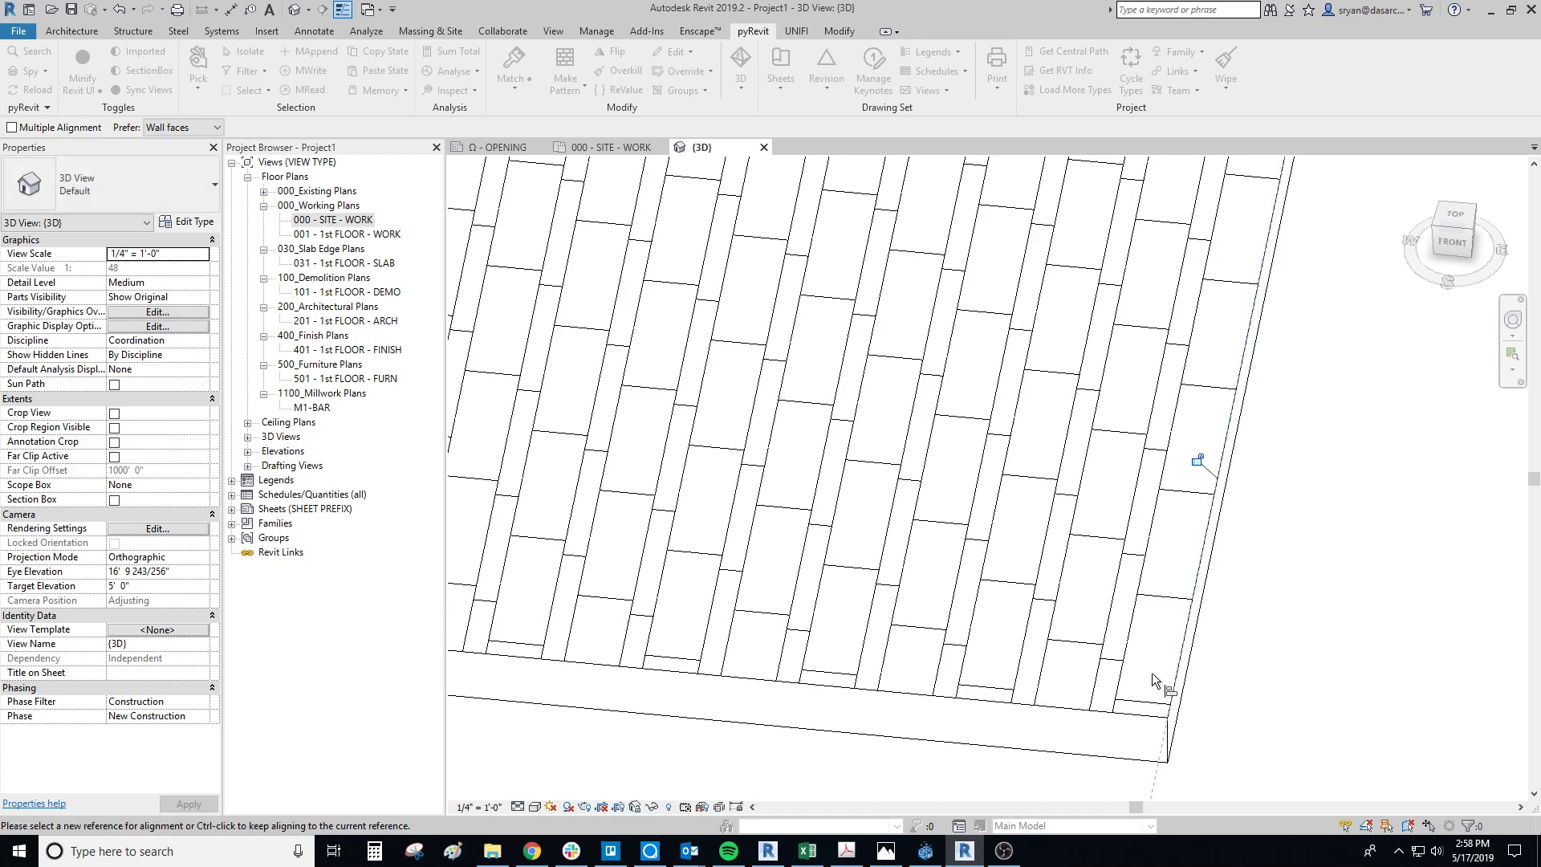
scroll(854, 522, down, 4)
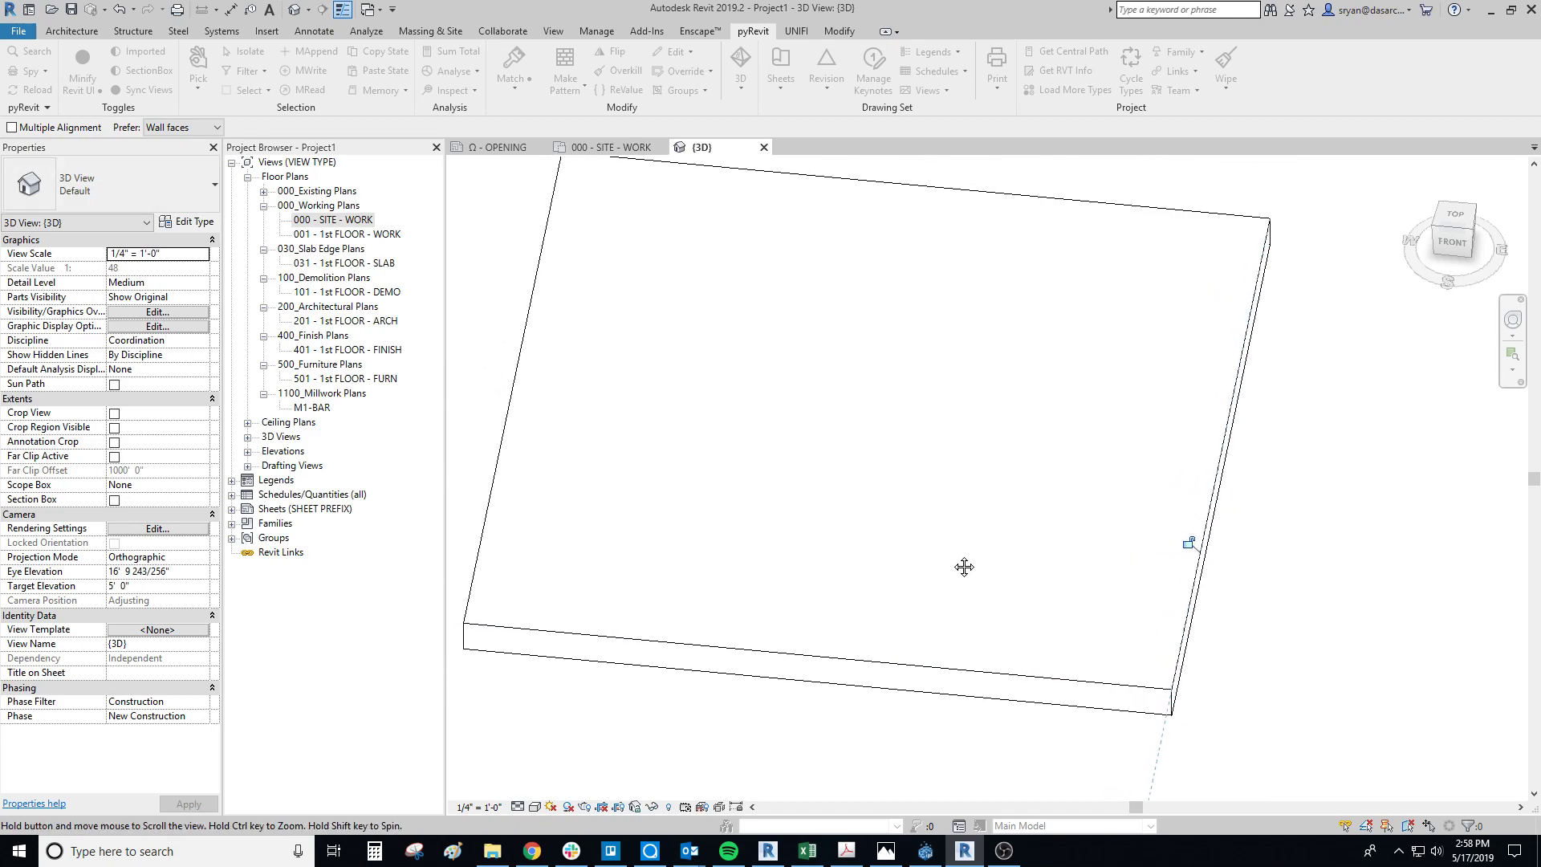
key(Escape)
key(Escape)
Step: Examine the aligned floor pattern by selecting one long plank line and one row of short end joints, leaving nothing selected
click(950, 499)
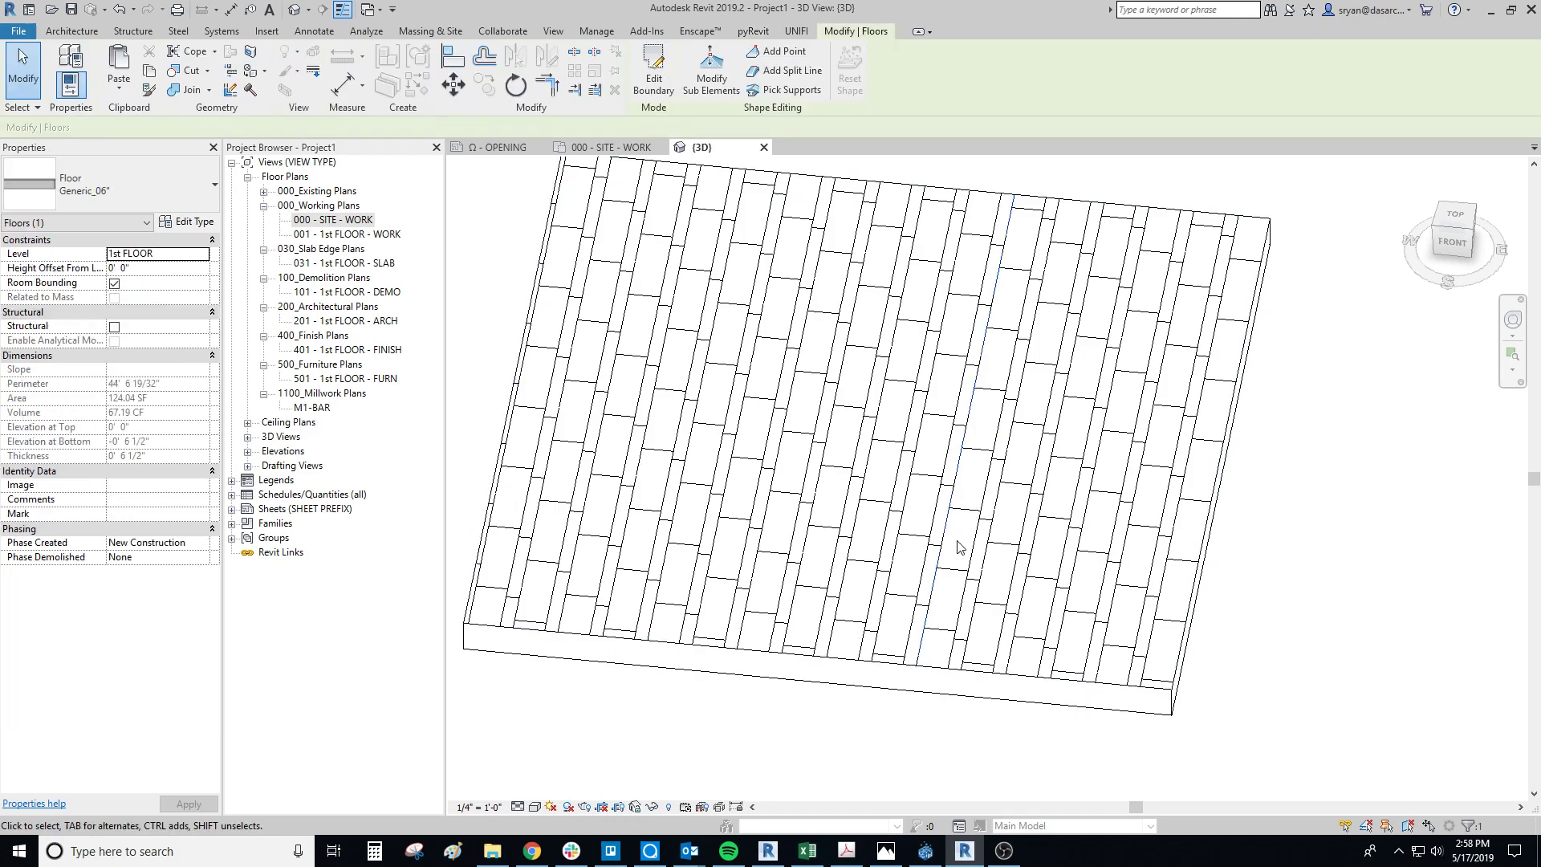
click(526, 265)
scroll(1007, 642, down, 2)
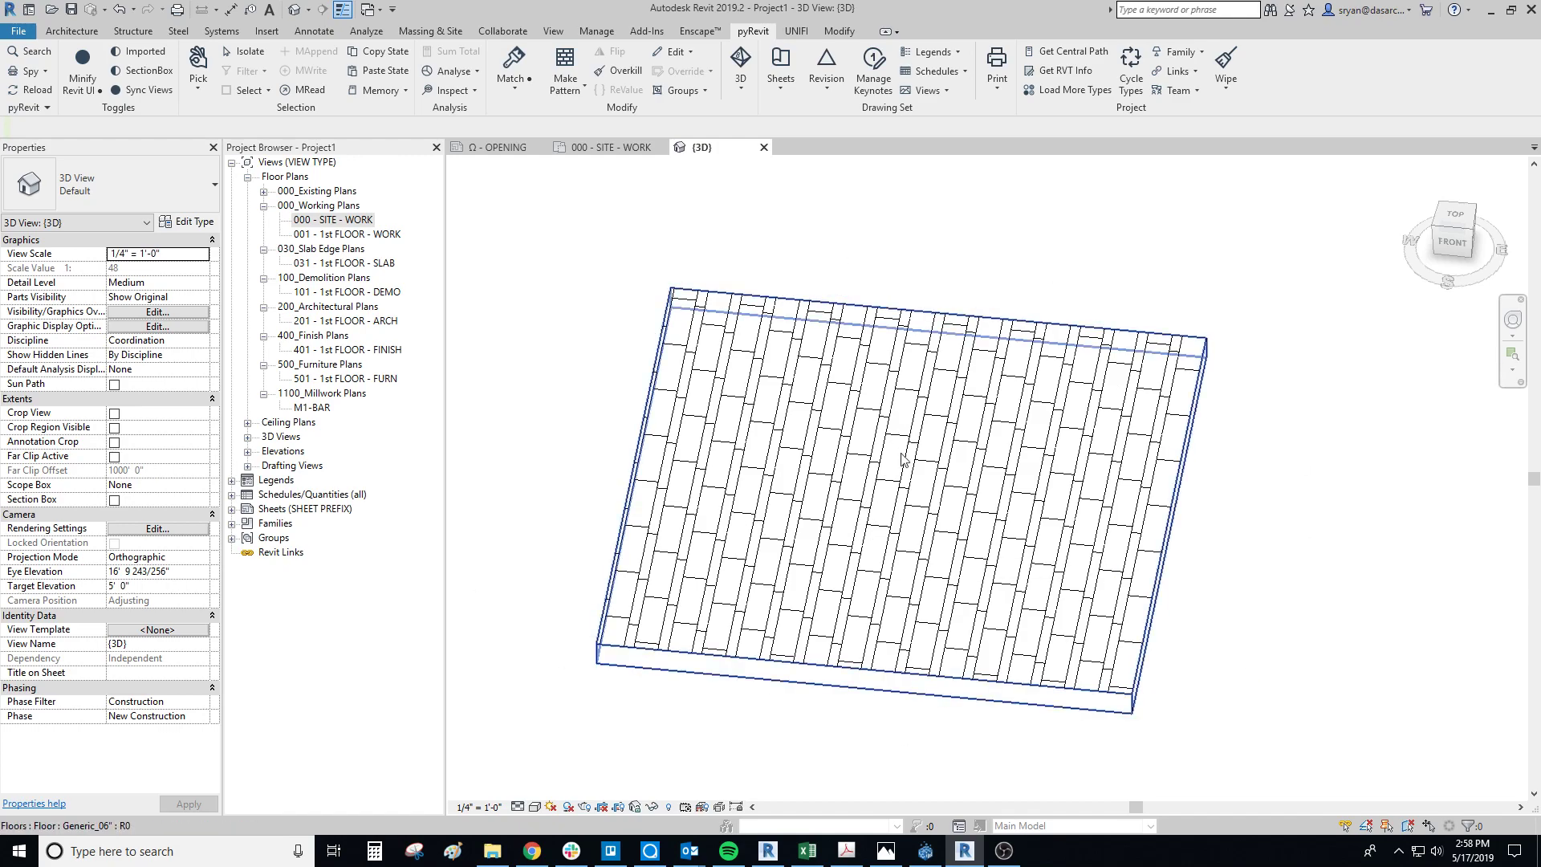
click(877, 531)
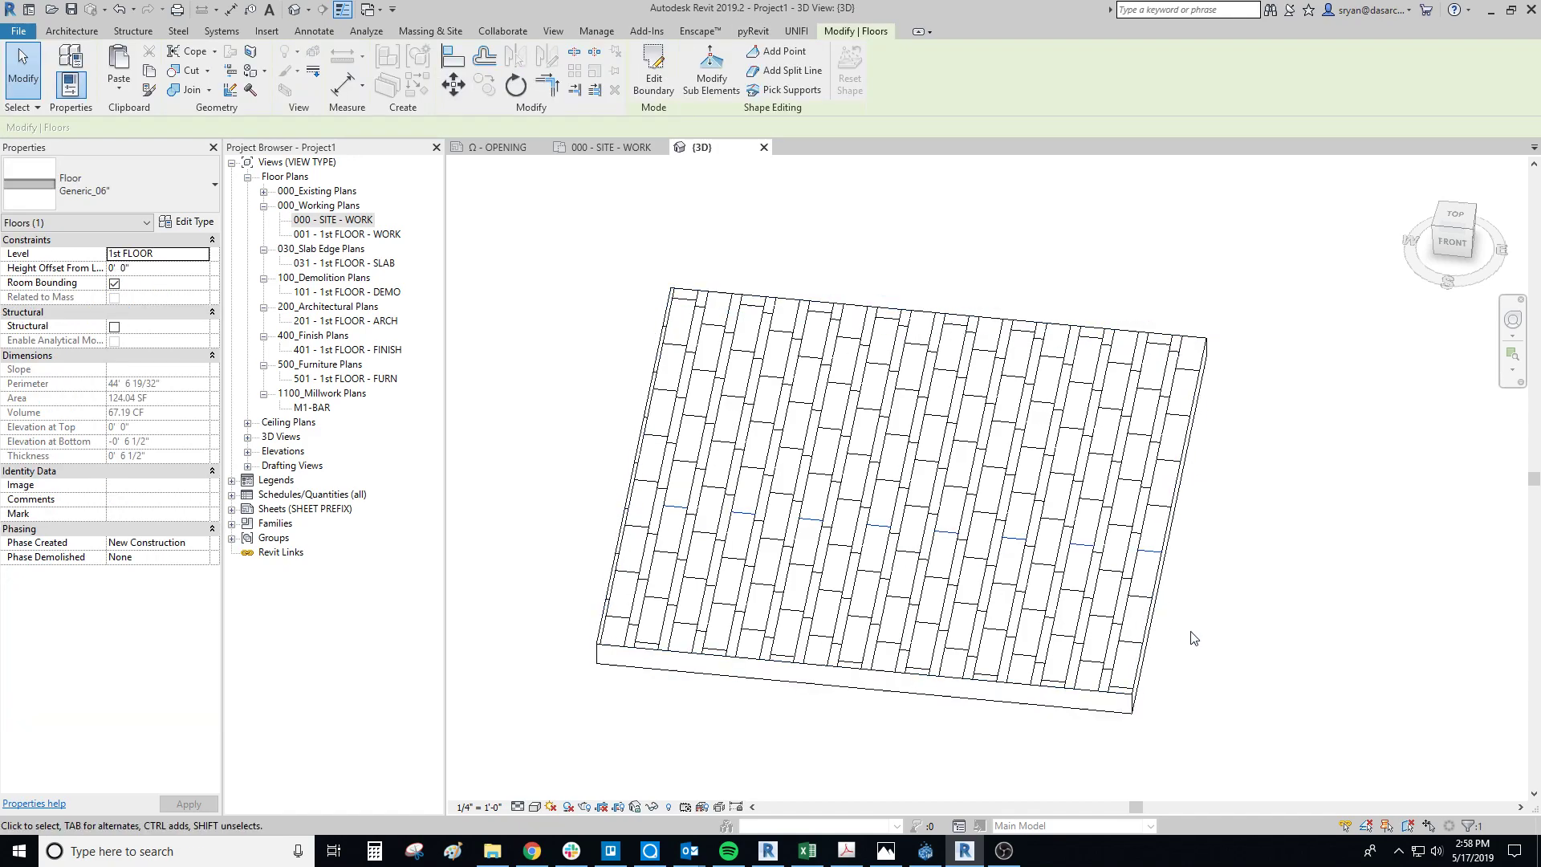
key(Escape)
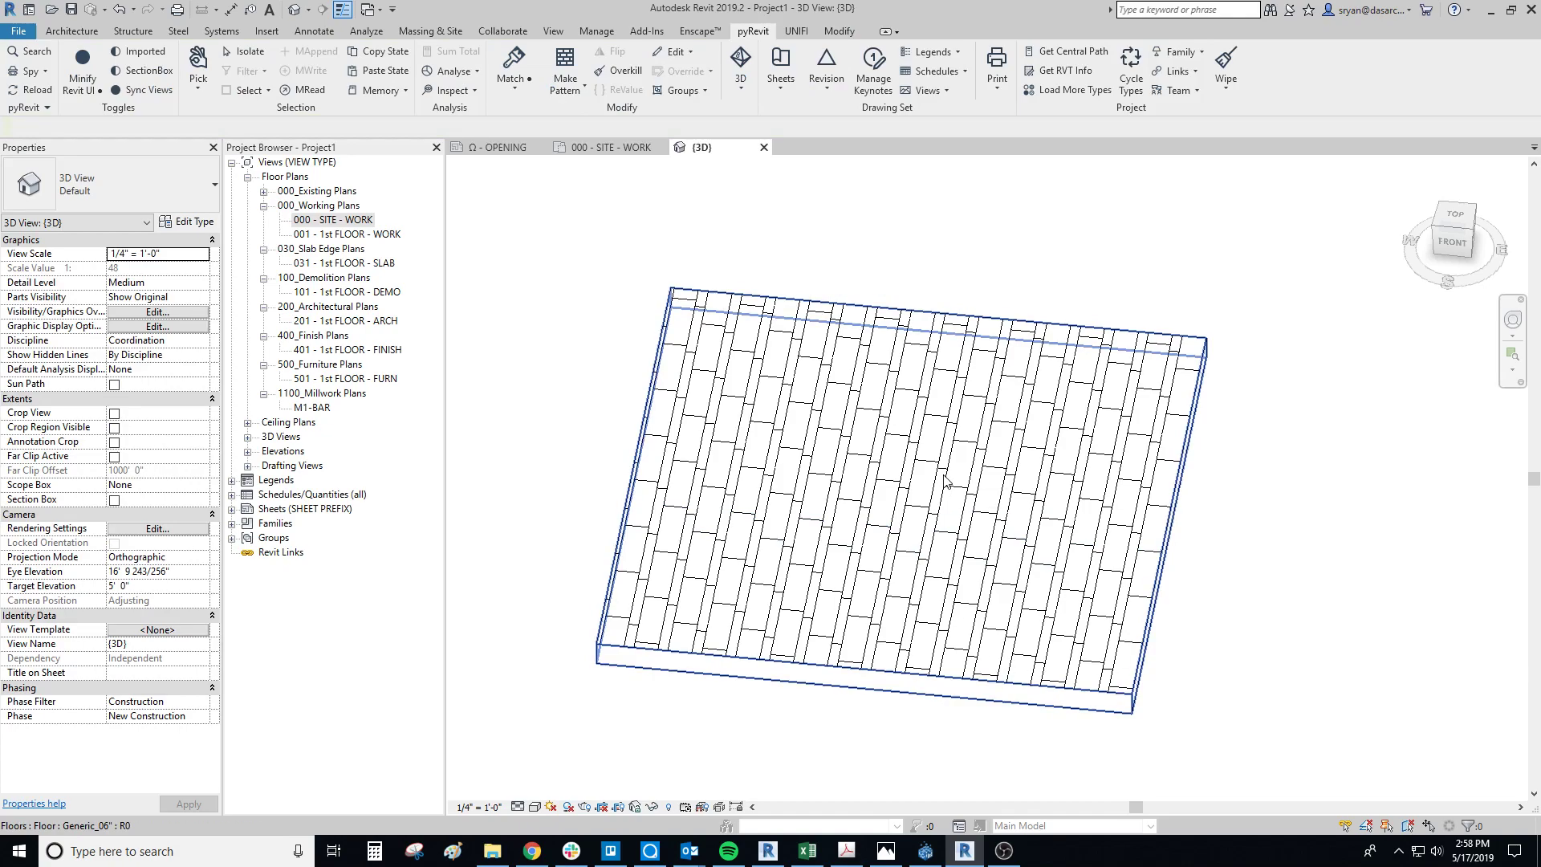
middle_drag(768, 532, 817, 531)
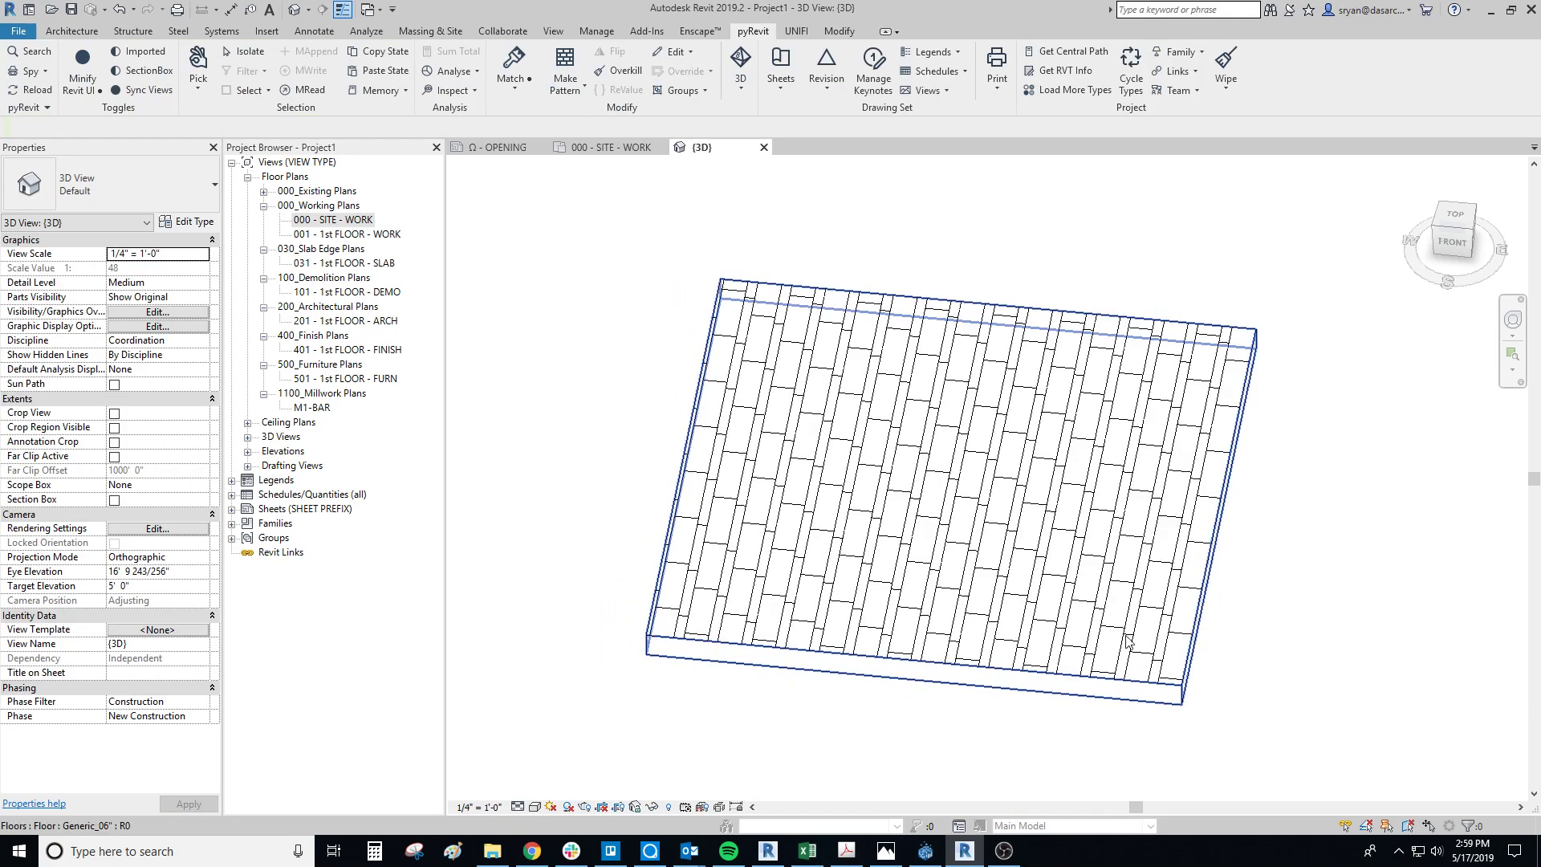